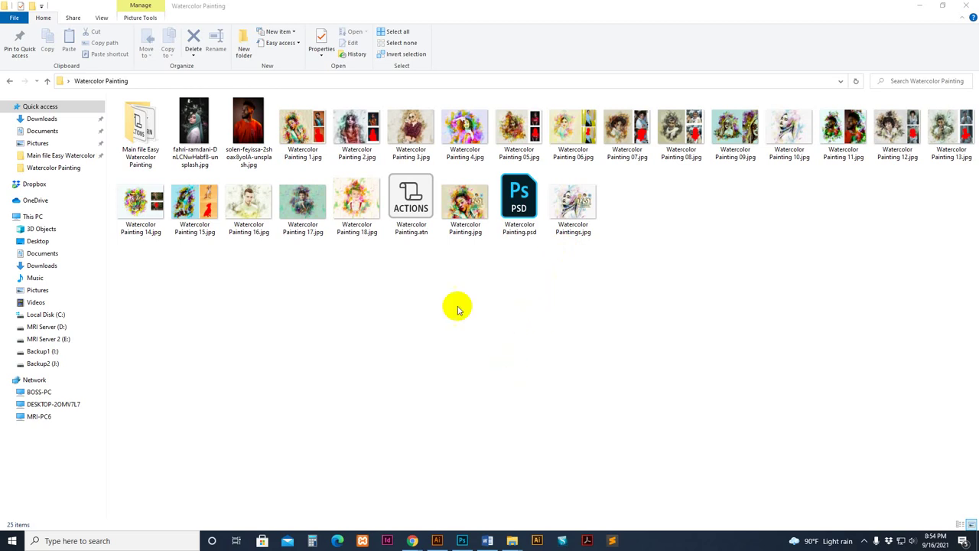
Step: Open the first portrait photo in the image viewer and browse the sample watercolor images through Watercolor Painting 06.jpg
{"action": "left_click", "coordinate": [205, 140]}
{"action": "double_click", "coordinate": [205, 140]}
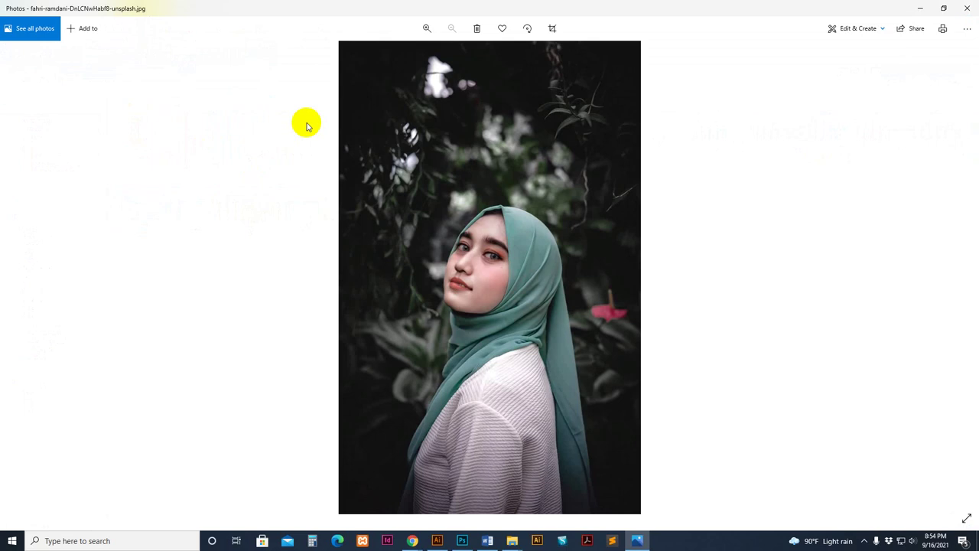
{"action": "key", "text": "Right"}
{"action": "key", "text": "Right"}
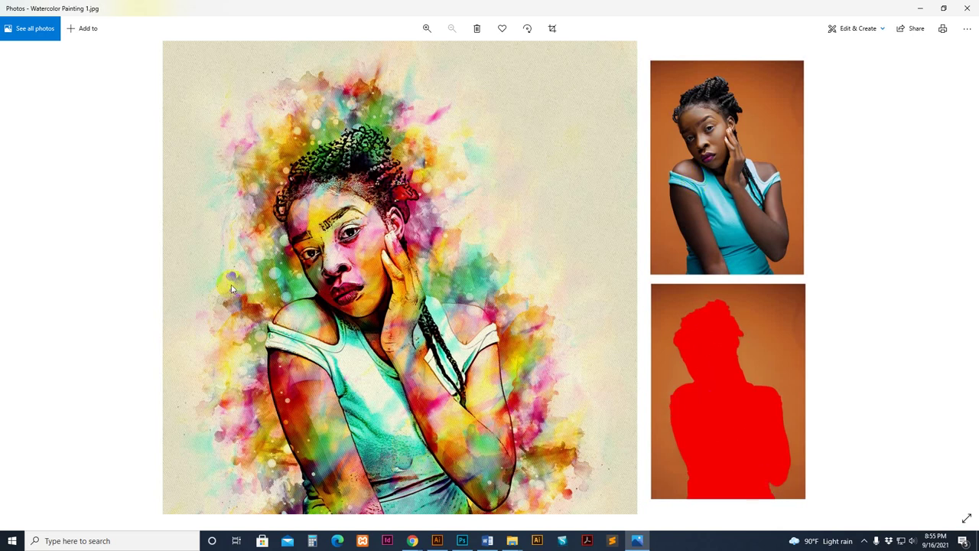
{"action": "key", "text": "Right"}
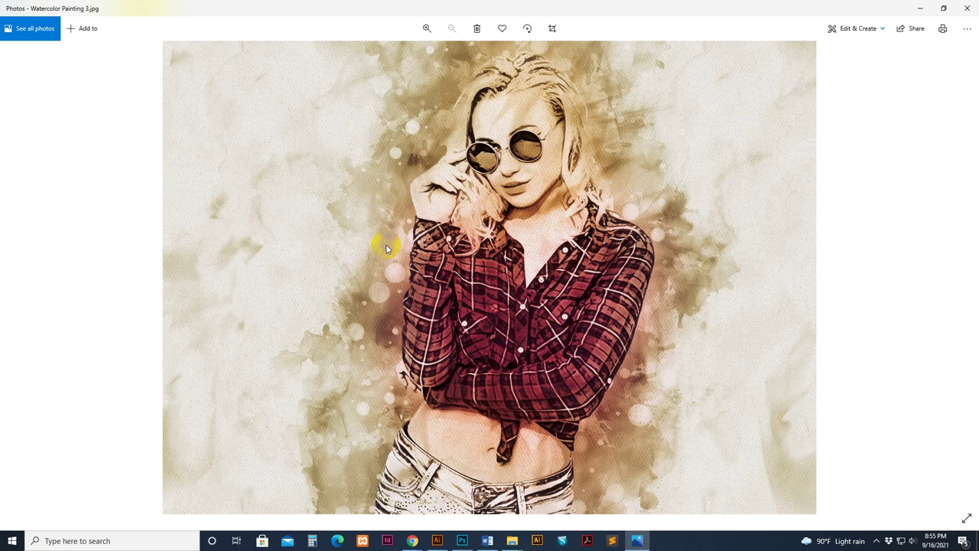
{"action": "key", "text": "Right"}
{"action": "key", "text": "Right"}
{"action": "key", "text": "Left"}
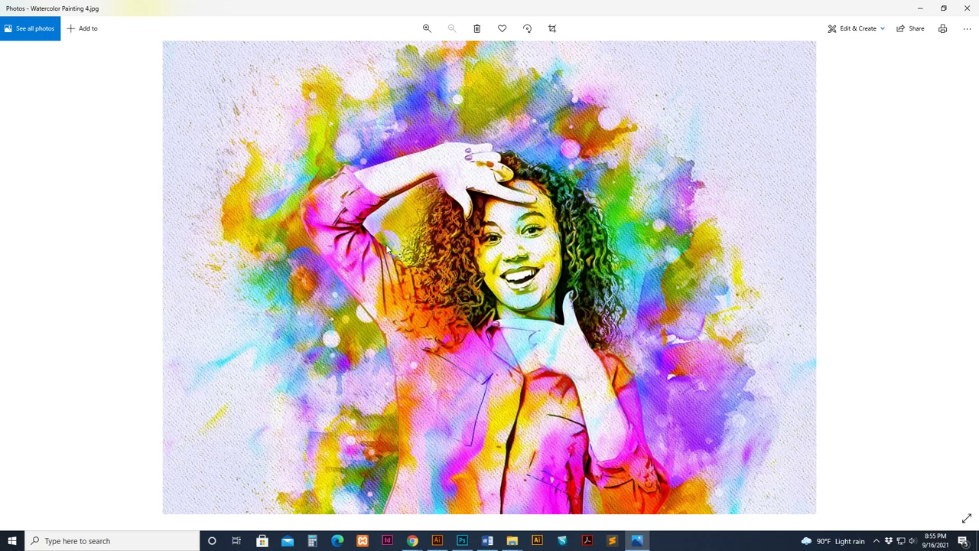
{"action": "key", "text": "Right"}
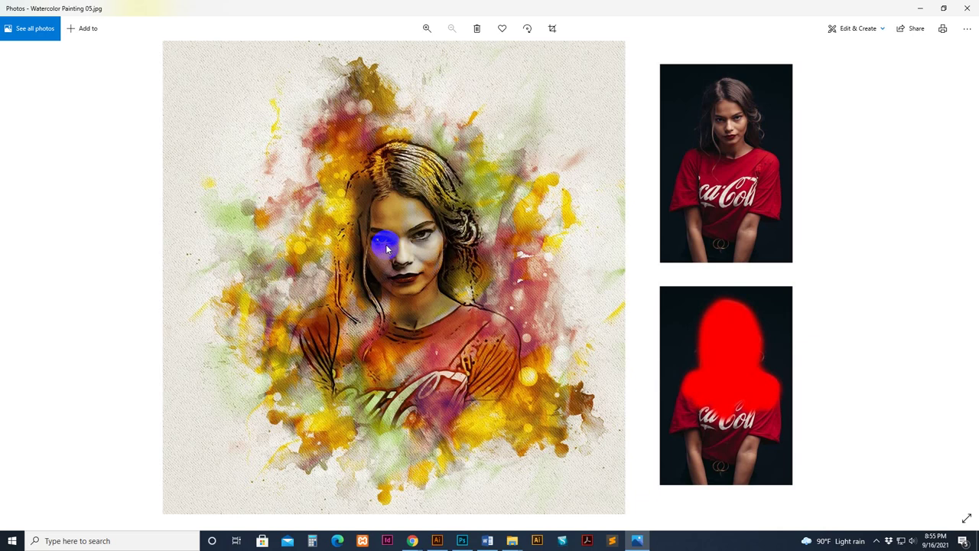
{"action": "key", "text": "Right"}
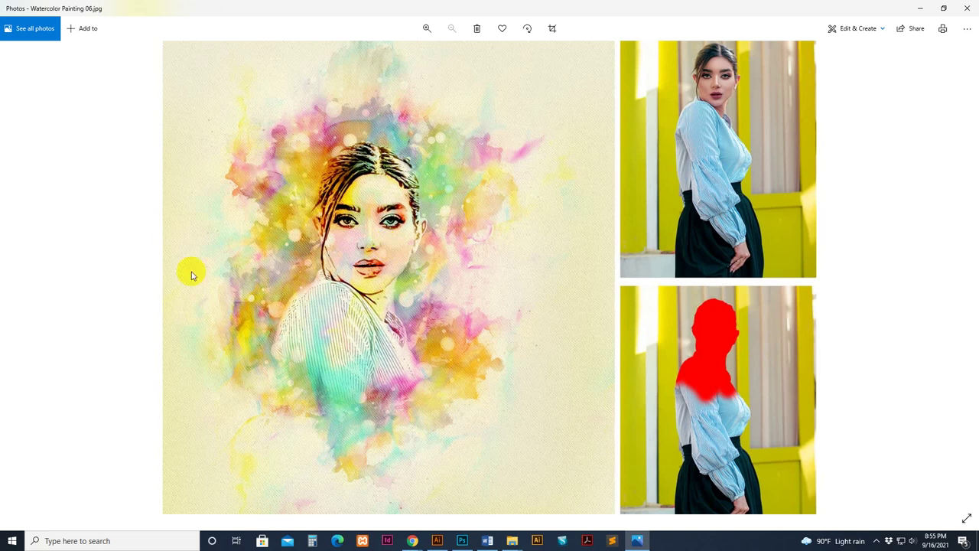
Step: View the remaining watercolor samples from Watercolor Painting 07.jpg through to the Watercolor Painting.jpg cover image
{"action": "left_click", "coordinate": [446, 272]}
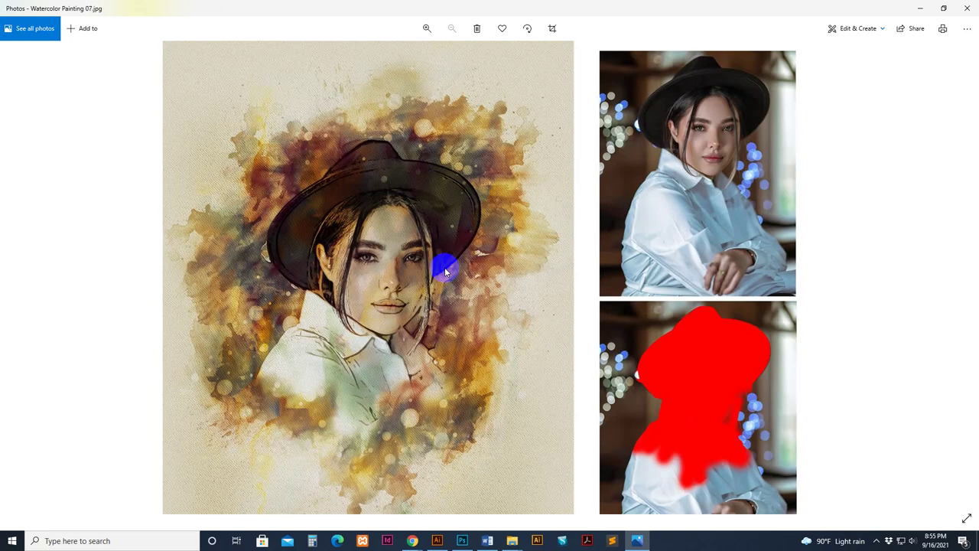
{"action": "key", "text": "Right"}
{"action": "scroll", "coordinate": [445, 271], "scroll_direction": "down", "scroll_amount": 1}
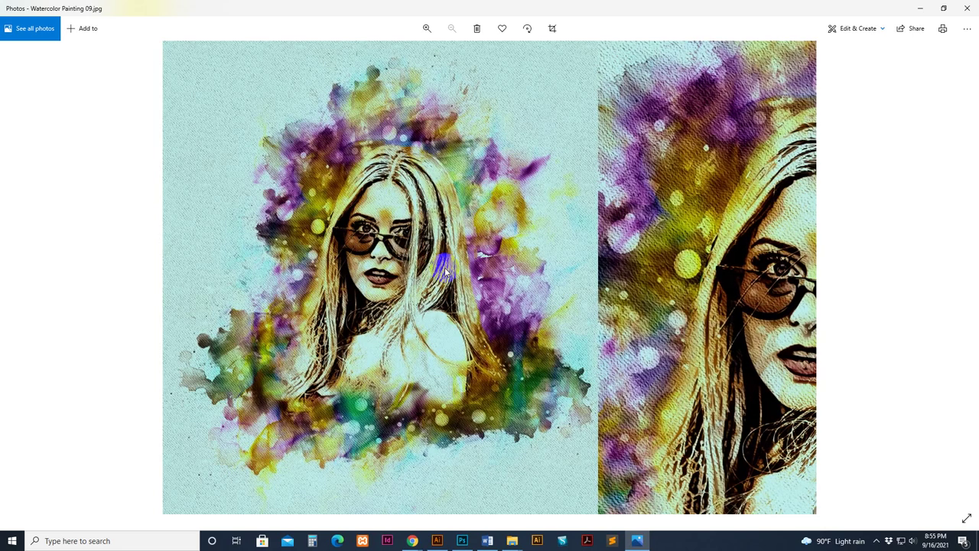
{"action": "scroll", "coordinate": [446, 271], "scroll_direction": "down", "scroll_amount": 1}
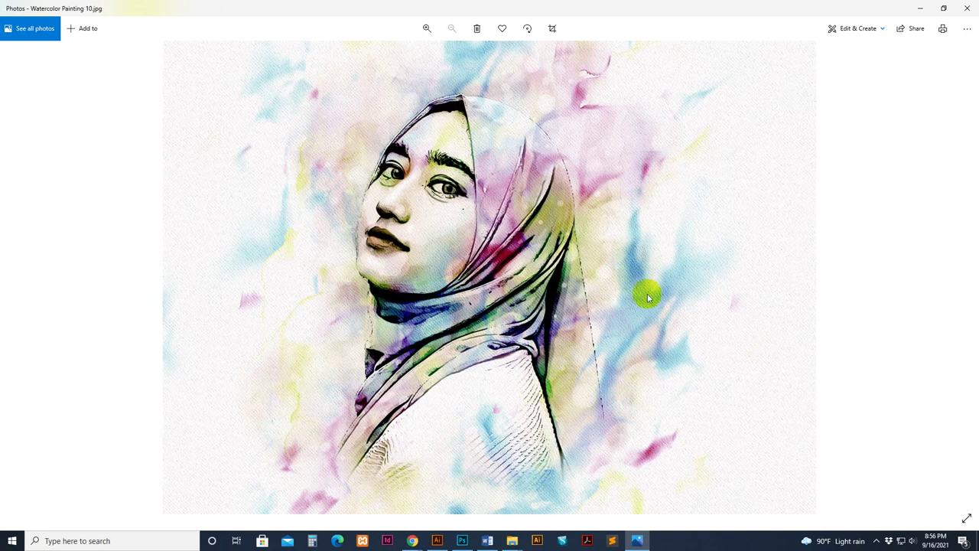
{"action": "key", "text": "Right"}
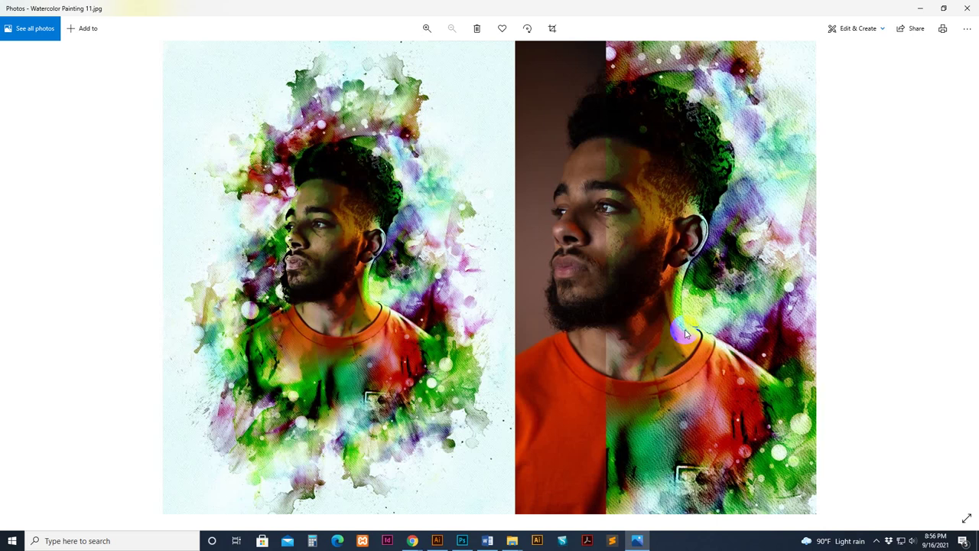
{"action": "key", "text": "Right"}
{"action": "key", "text": "Right"}
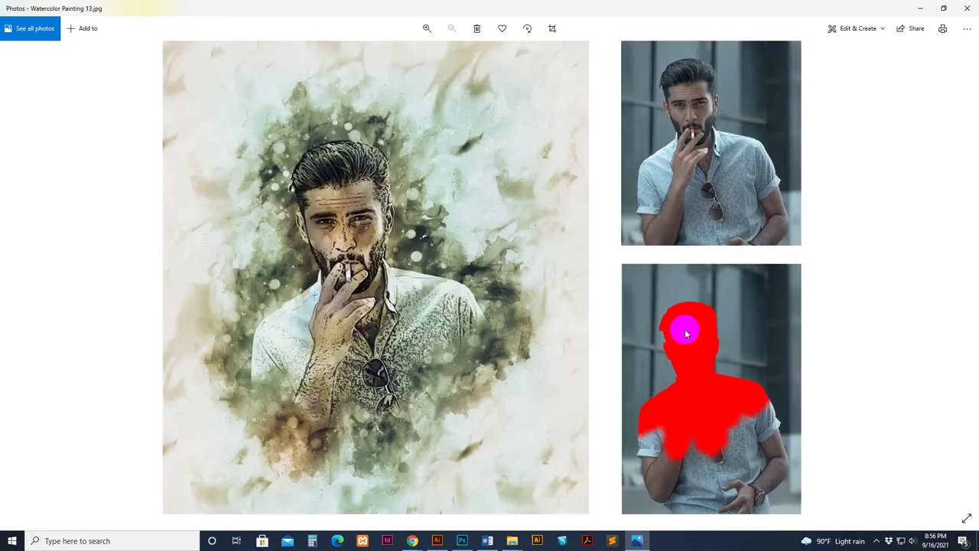
{"action": "key", "text": "Right"}
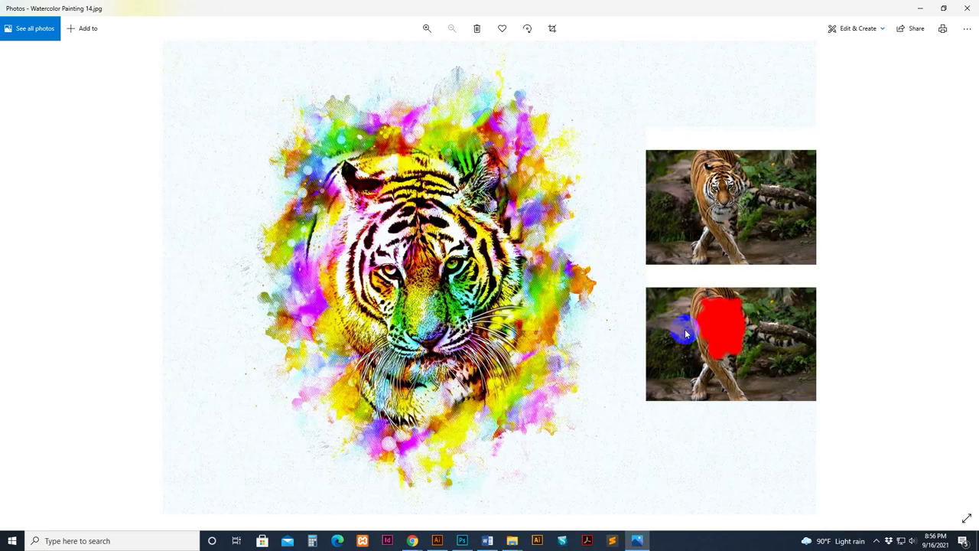
{"action": "key", "text": "Right"}
{"action": "key", "text": "Right"}
{"action": "key", "text": "Right"}
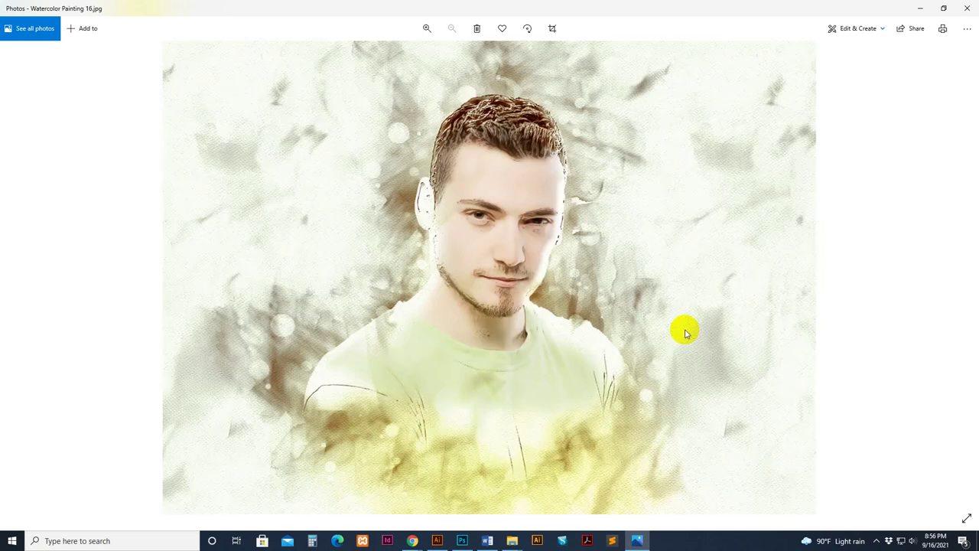
{"action": "key", "text": "Right"}
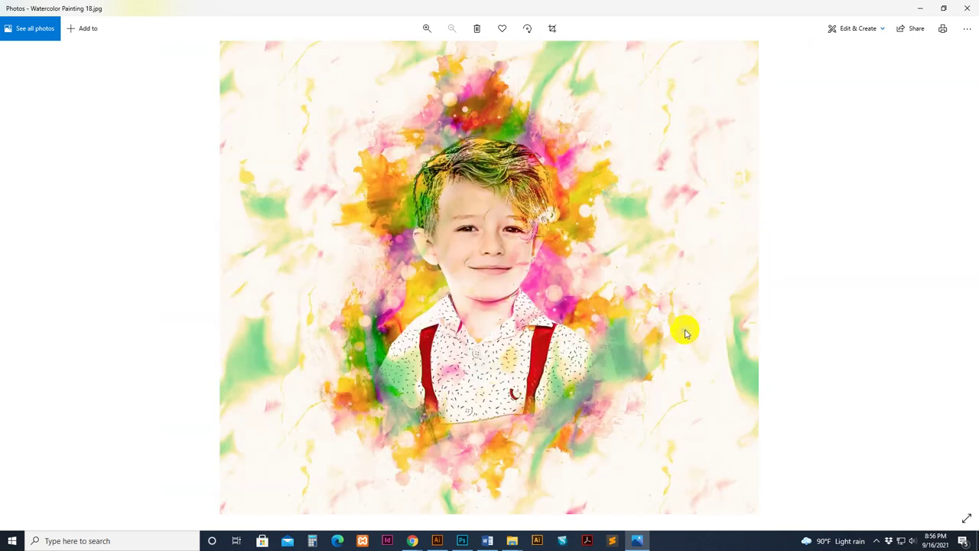
{"action": "key", "text": "Right"}
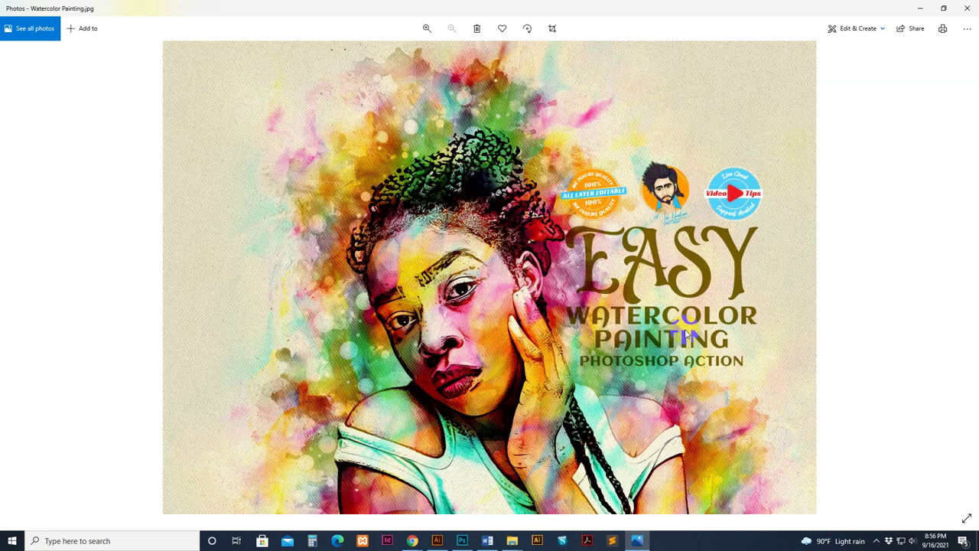
Step: Examine the hair, face and shirt details of Watercolor Painting 18.jpg up close, and close the image viewer
{"action": "key", "text": "Left"}
{"action": "scroll", "coordinate": [545, 270], "scroll_direction": "up", "scroll_amount": 1}
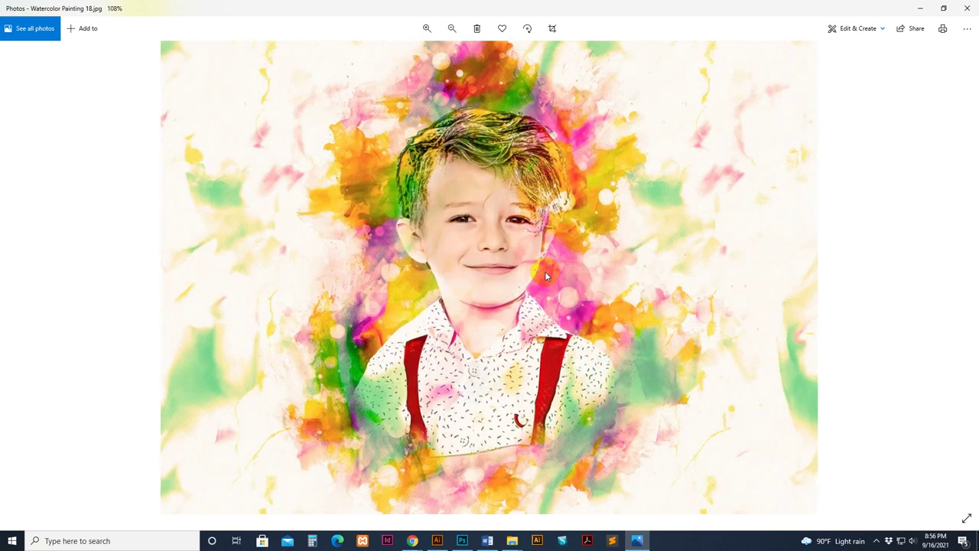
{"action": "scroll", "coordinate": [431, 230], "scroll_direction": "up", "scroll_amount": 5}
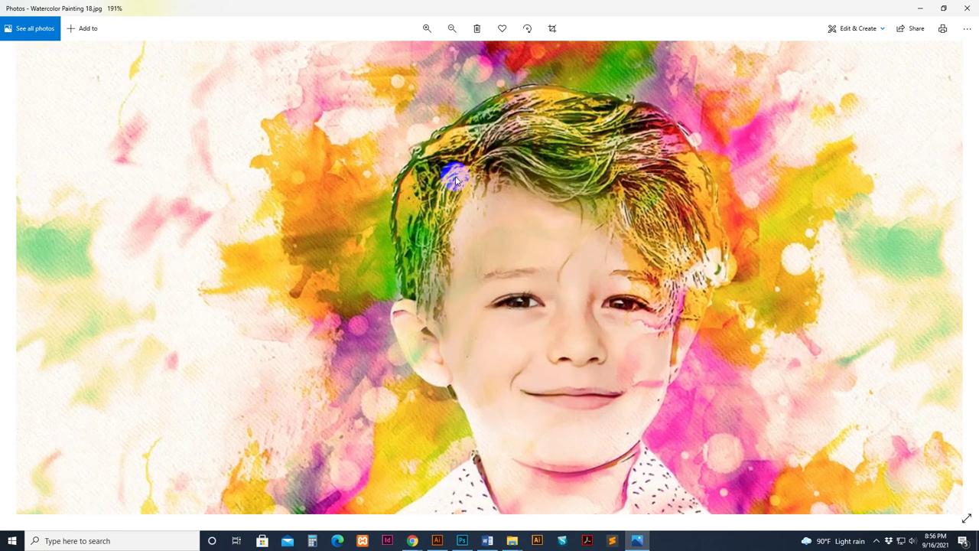
{"action": "left_click_drag", "start_coordinate": [455, 180], "coordinate": [593, 231]}
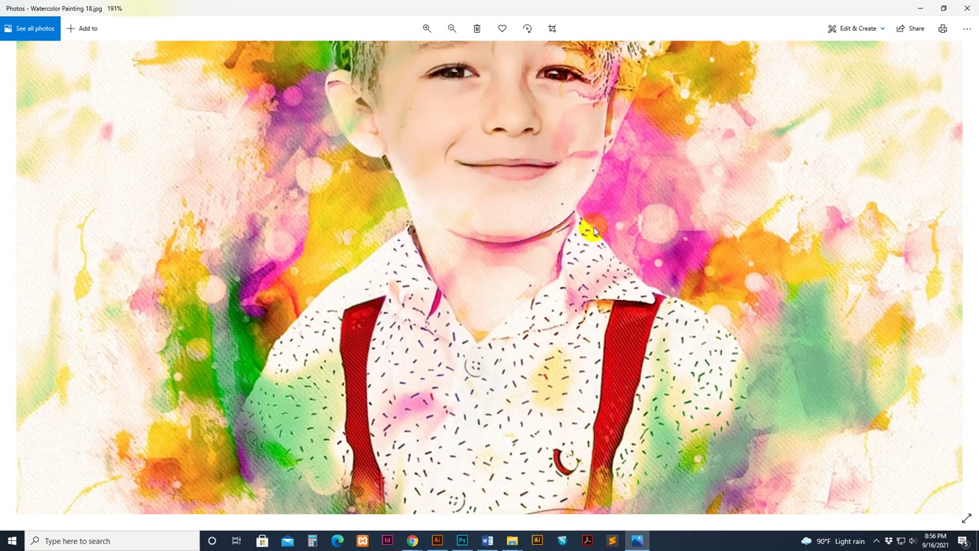
{"action": "scroll", "coordinate": [593, 230], "scroll_direction": "down", "scroll_amount": 6}
{"action": "left_click", "coordinate": [966, 10]}
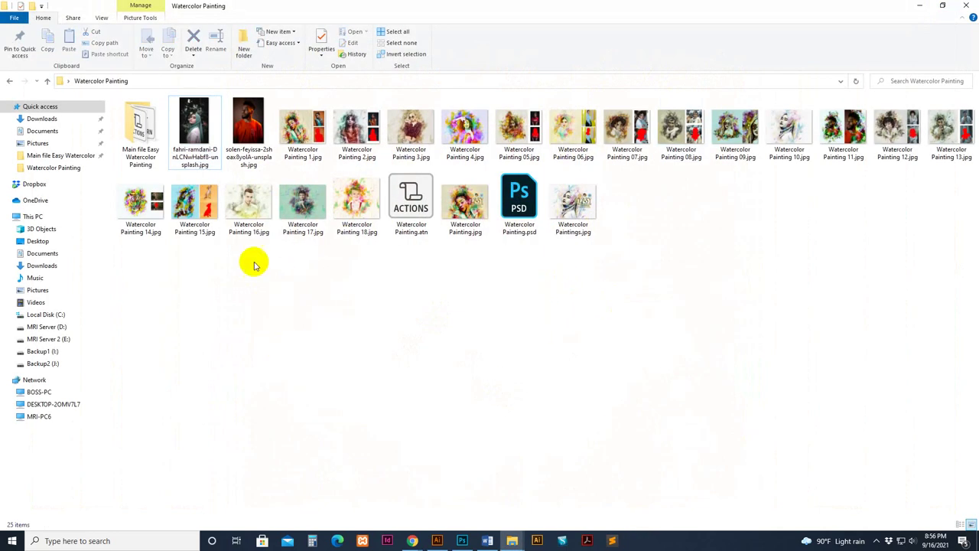
Step: Open the Main file Easy Watercolor Painting folder and look over its brush, action, help and pattern files
{"action": "left_click", "coordinate": [146, 147]}
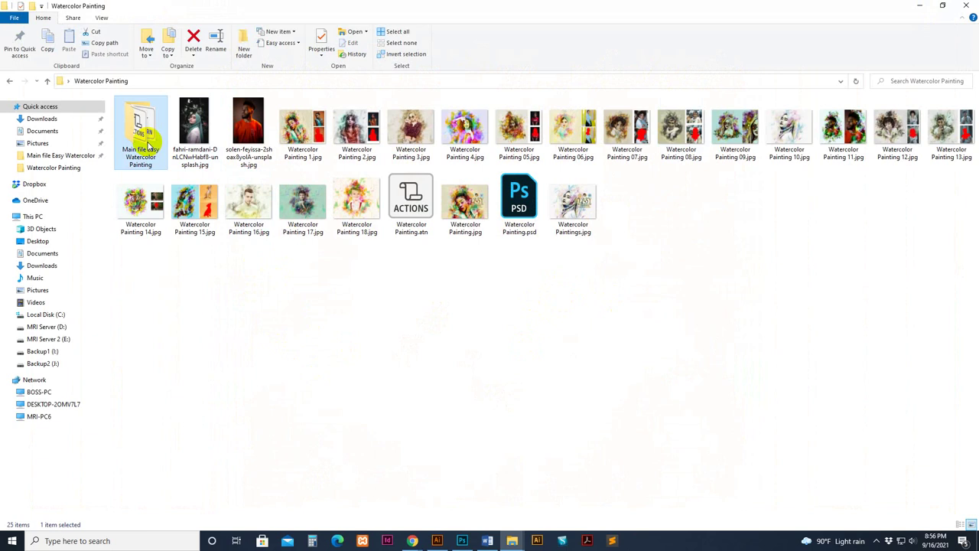
{"action": "double_click", "coordinate": [148, 145]}
{"action": "left_click", "coordinate": [149, 115]}
{"action": "left_click", "coordinate": [150, 125]}
{"action": "left_click", "coordinate": [154, 137]}
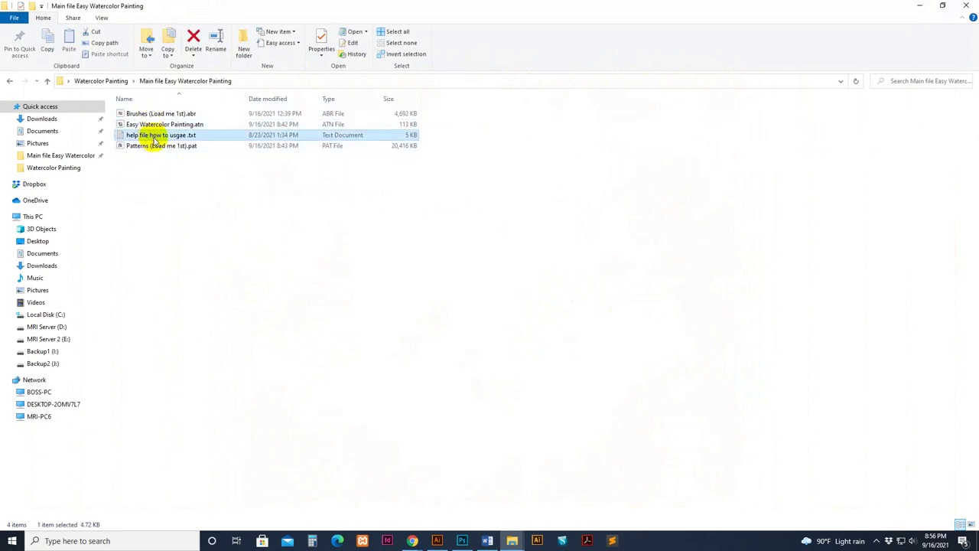
{"action": "left_click", "coordinate": [157, 145]}
{"action": "left_click", "coordinate": [249, 214]}
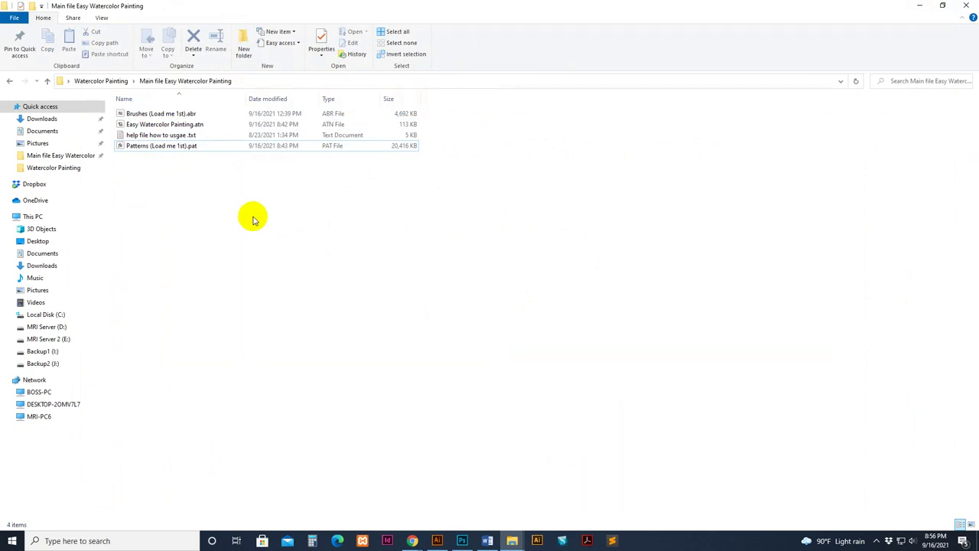
{"action": "left_click", "coordinate": [189, 115]}
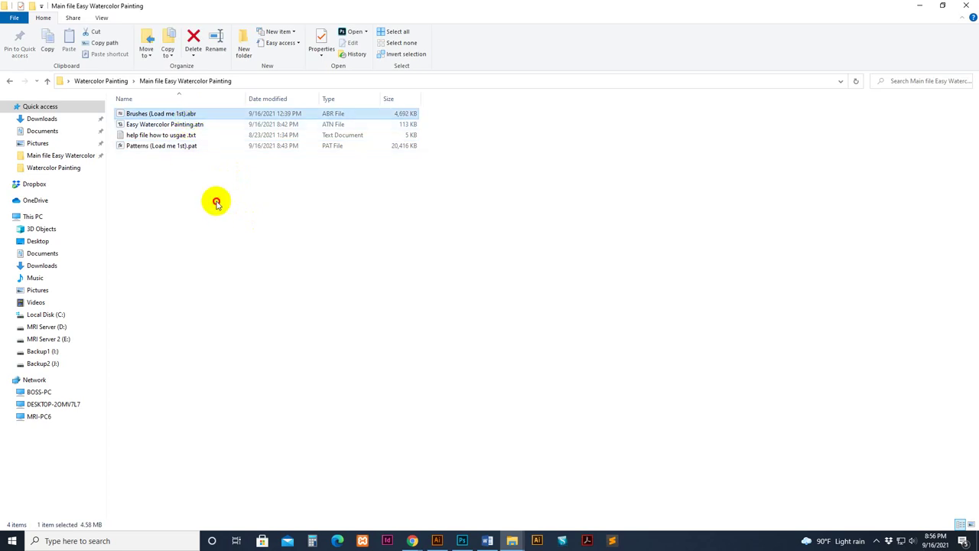
Step: Open the help text file, skim its instructions for using the action, and close it
{"action": "double_click", "coordinate": [182, 136]}
{"action": "scroll", "coordinate": [563, 277], "scroll_direction": "down", "scroll_amount": 15}
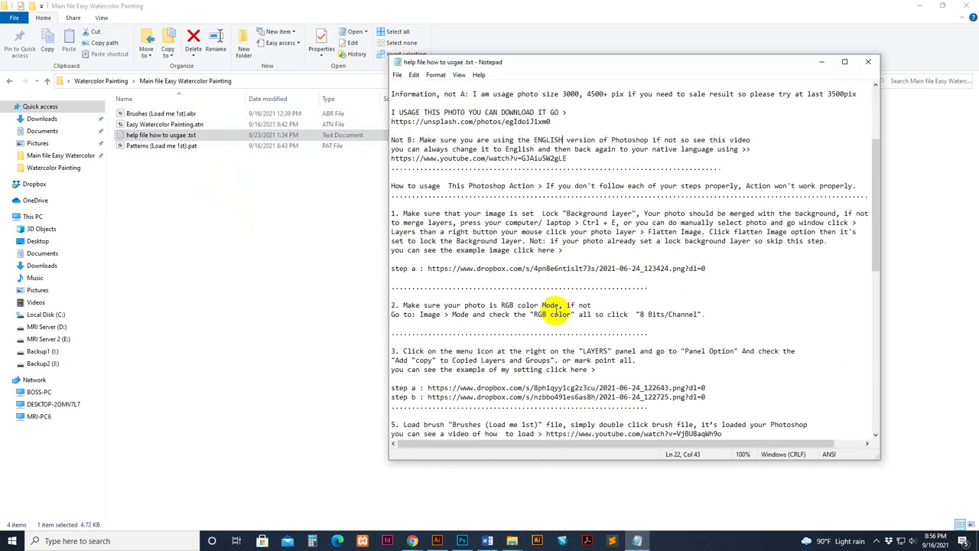
{"action": "left_click", "coordinate": [870, 62]}
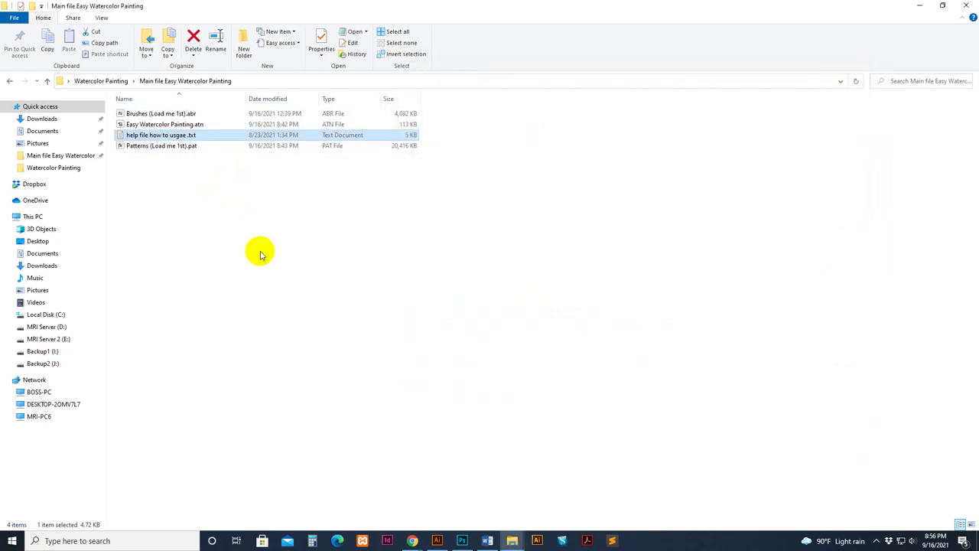
Step: Switch to Photoshop and open the Preset Manager with Brushes as the preset type
{"action": "left_click", "coordinate": [146, 115]}
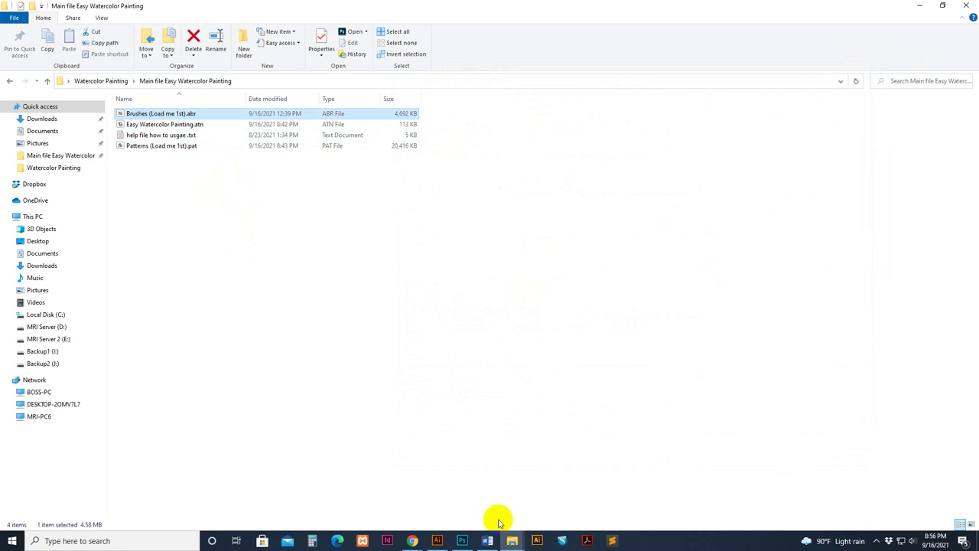
{"action": "left_click", "coordinate": [462, 541]}
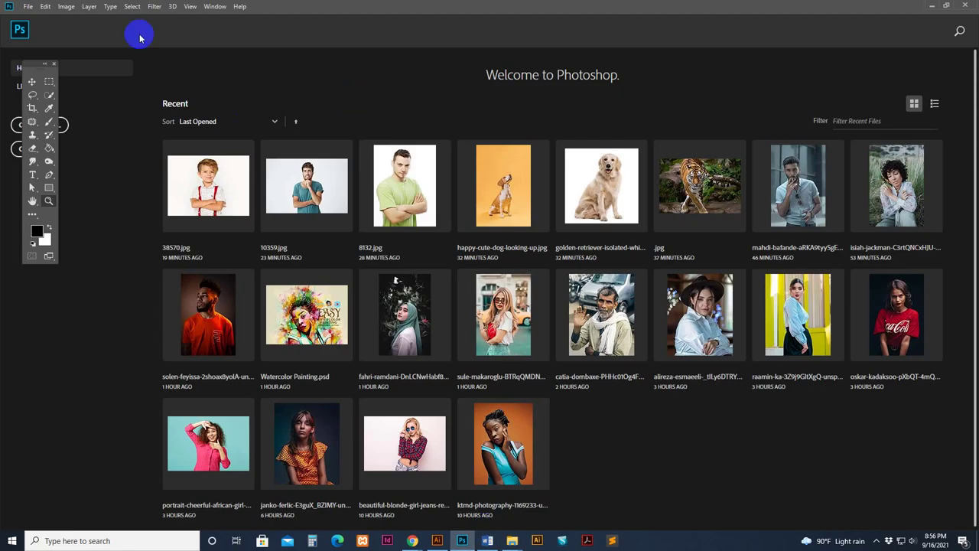
{"action": "left_click", "coordinate": [45, 6]}
{"action": "mouse_move", "coordinate": [80, 335]}
{"action": "left_click", "coordinate": [195, 334]}
{"action": "left_click", "coordinate": [153, 41]}
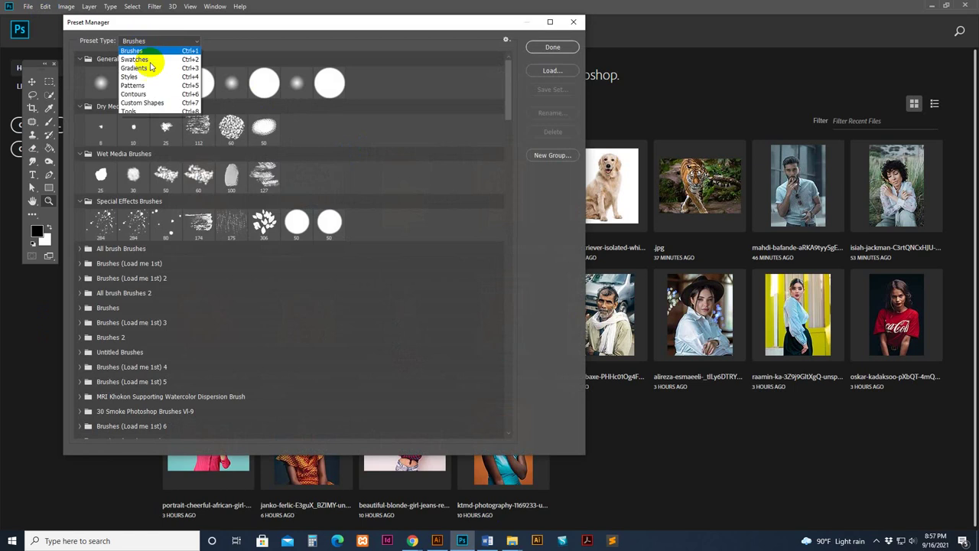
{"action": "left_click", "coordinate": [147, 61]}
Step: Load Brushes (Load me 1st).abr from the Main file Easy Watercolor Painting folder into the brush presets
{"action": "left_click", "coordinate": [559, 75]}
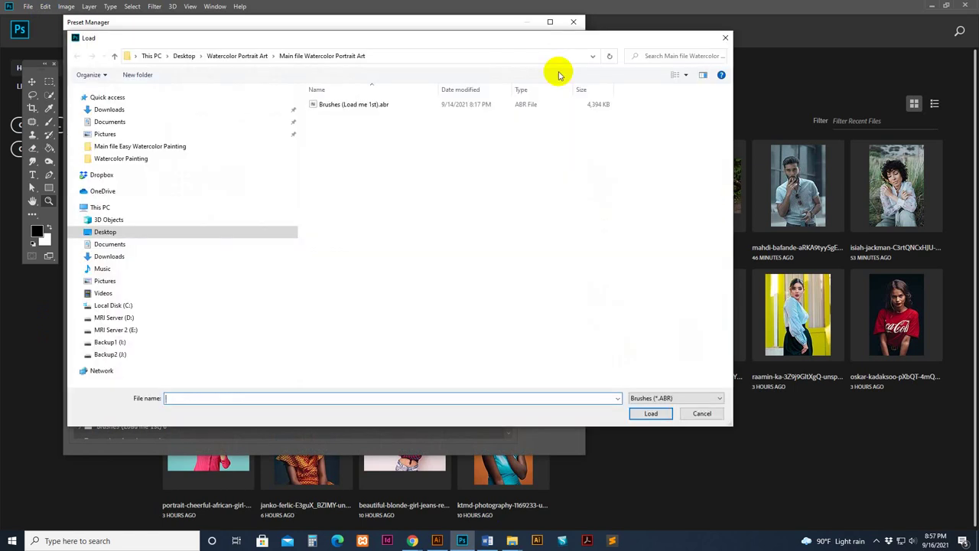
{"action": "left_click", "coordinate": [122, 149]}
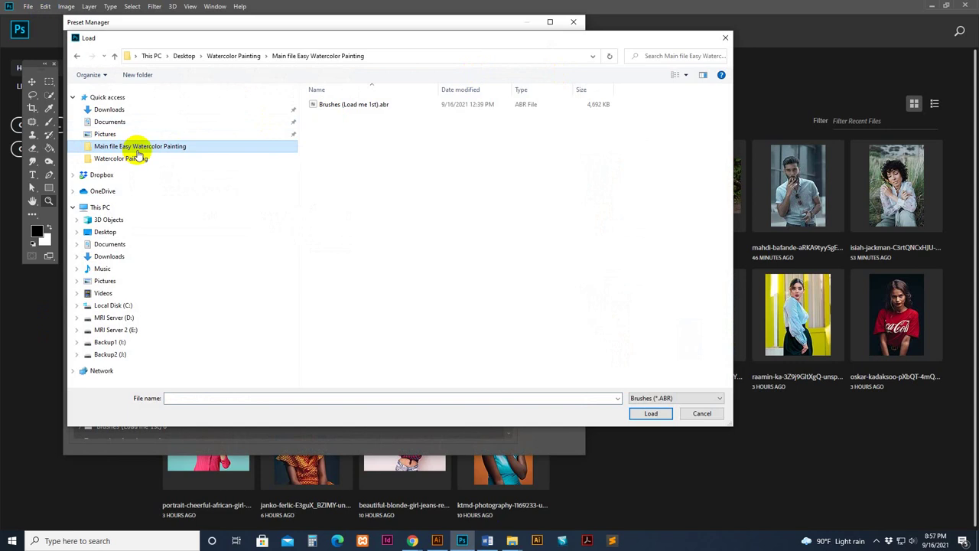
{"action": "left_click", "coordinate": [351, 105]}
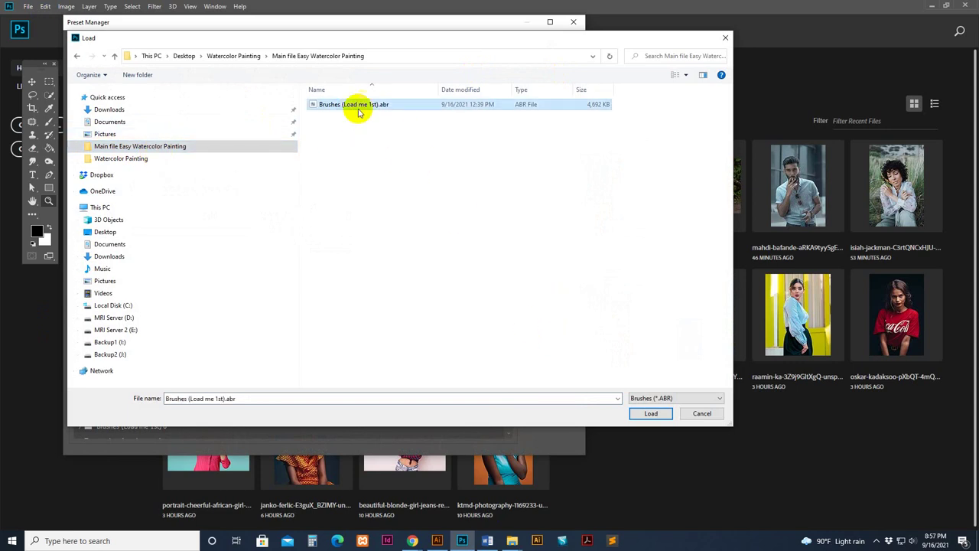
{"action": "left_click", "coordinate": [657, 414]}
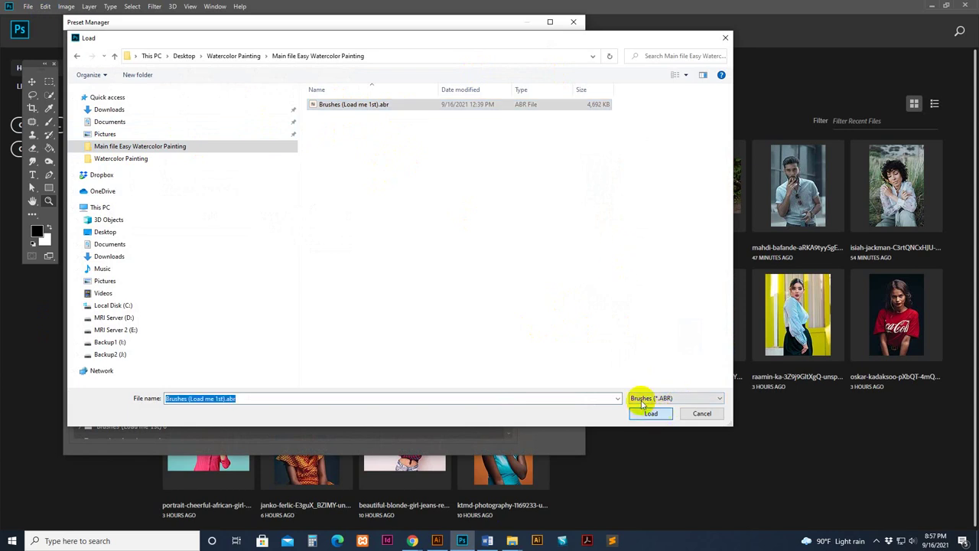
Step: Load Patterns (Load me 1st).pat from the Main file Easy Watercolor Painting folder into the pattern presets and close the Preset Manager
{"action": "left_click", "coordinate": [185, 42]}
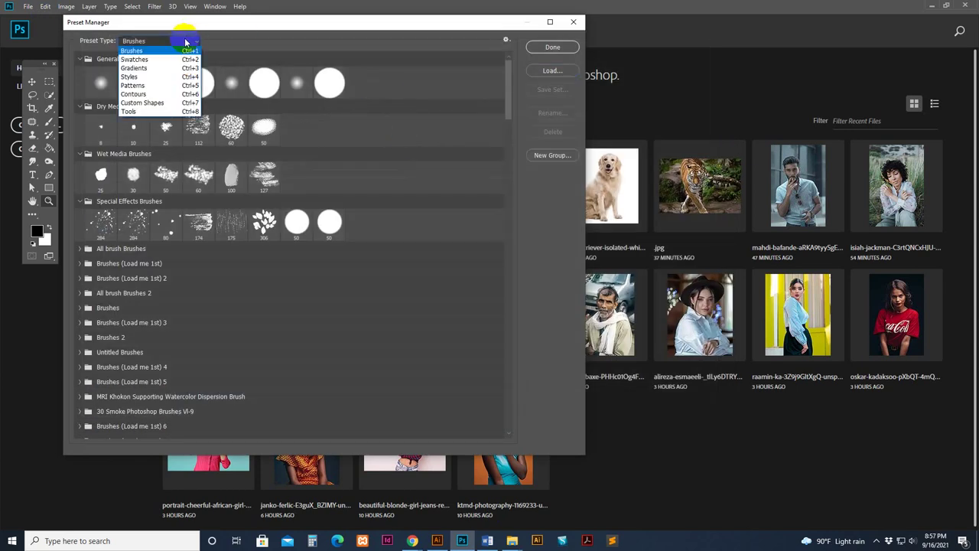
{"action": "left_click", "coordinate": [161, 84]}
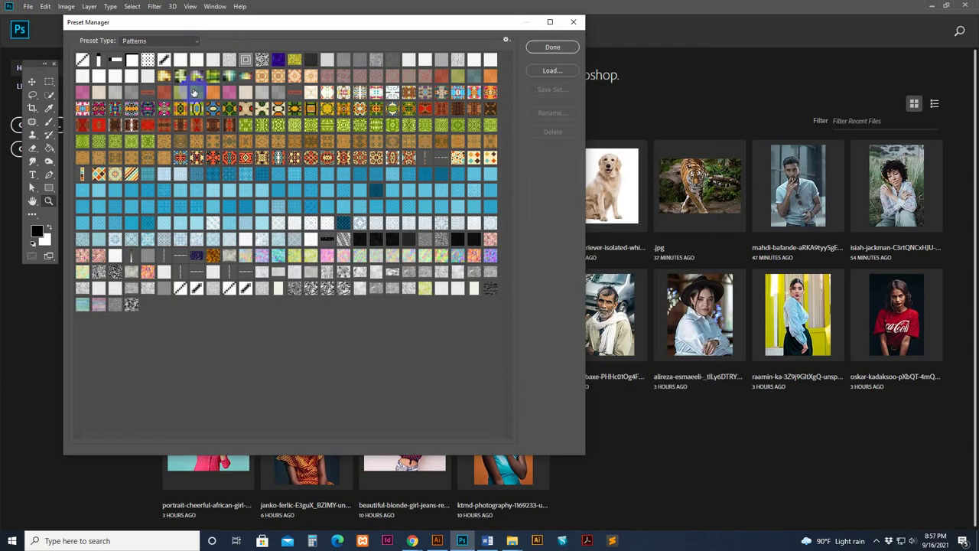
{"action": "left_click", "coordinate": [543, 72]}
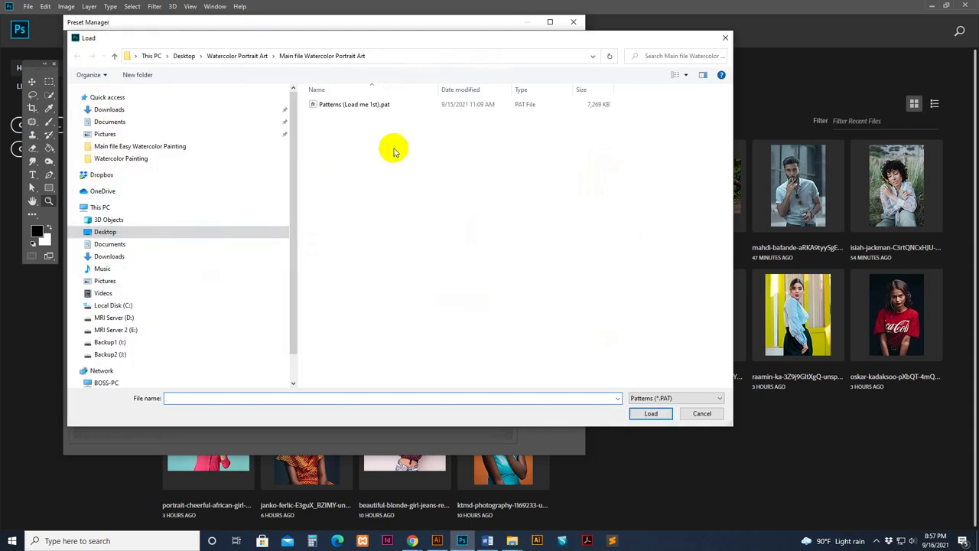
{"action": "left_click", "coordinate": [134, 146]}
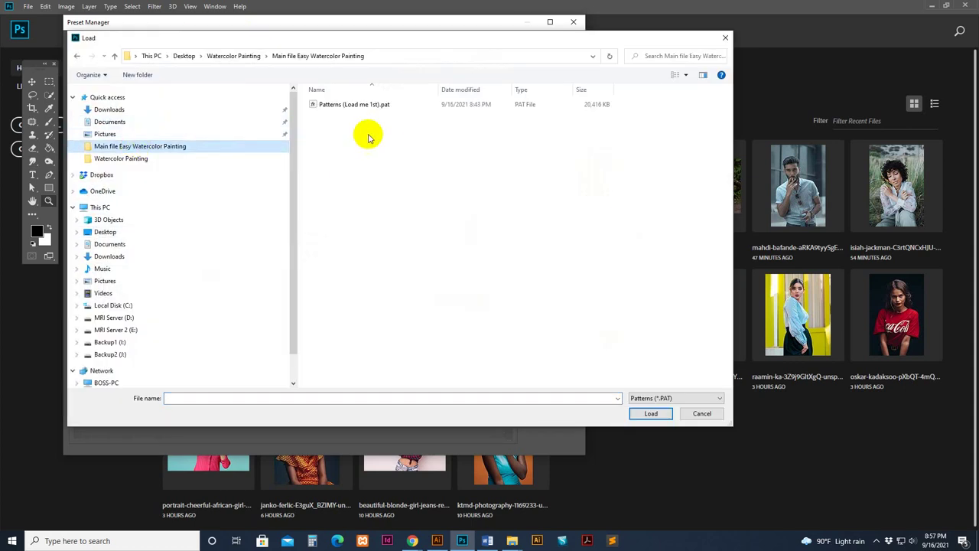
{"action": "left_click", "coordinate": [331, 105]}
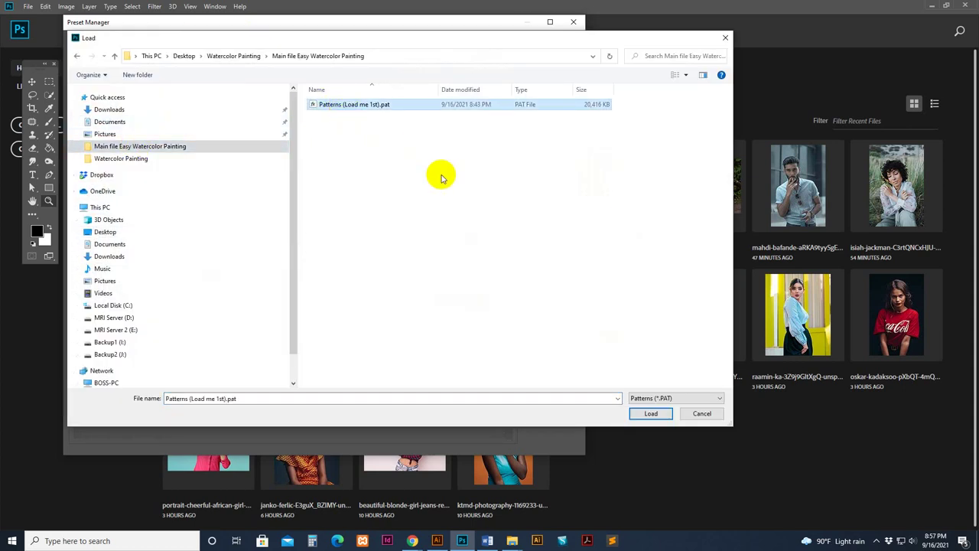
{"action": "left_click", "coordinate": [651, 414]}
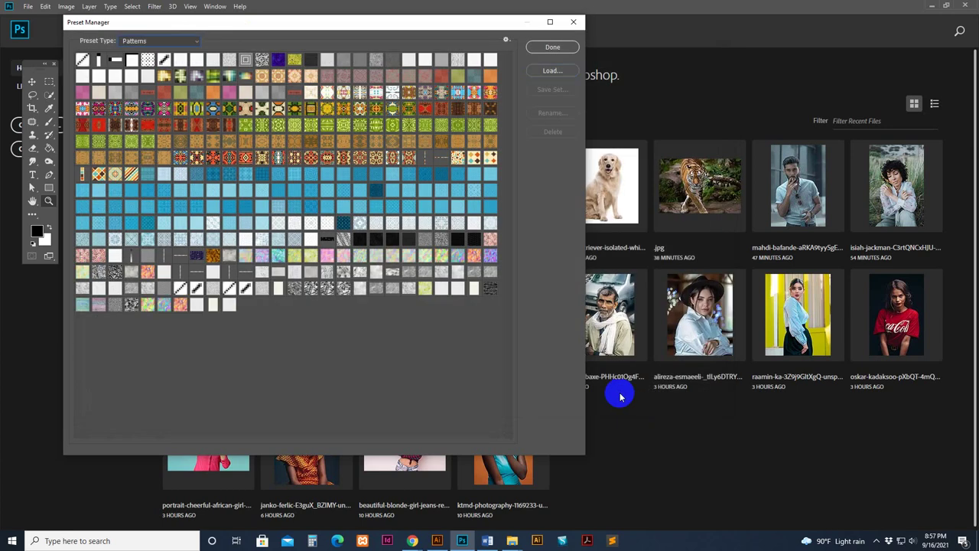
{"action": "left_click", "coordinate": [558, 49]}
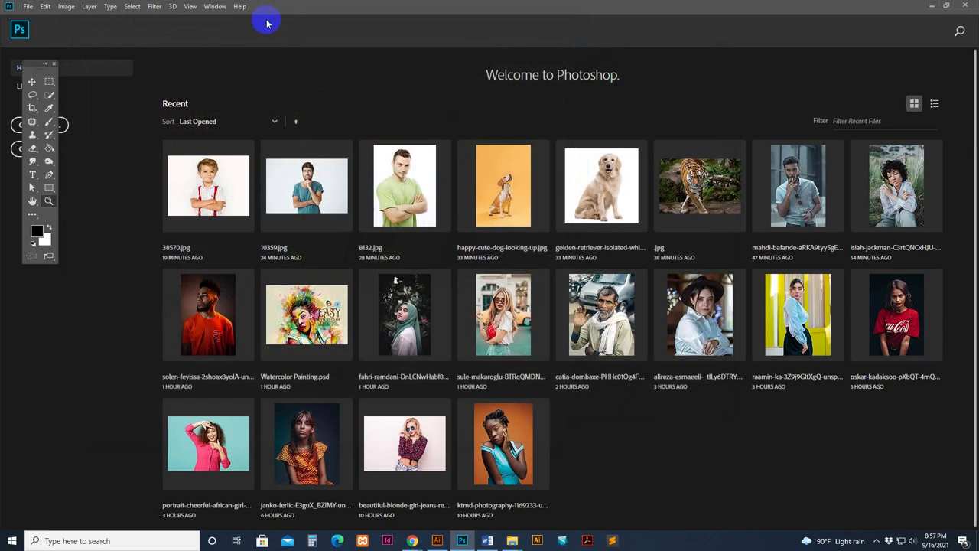
Step: Show the Actions panel and place it beside the toolbox
{"action": "left_click", "coordinate": [216, 7]}
{"action": "left_click", "coordinate": [228, 78]}
{"action": "left_click_drag", "start_coordinate": [232, 82], "coordinate": [171, 72]}
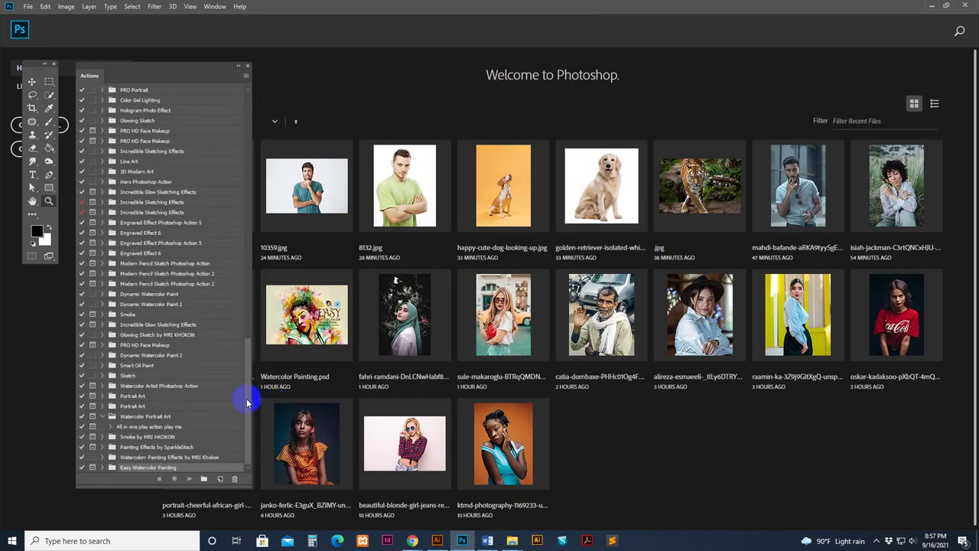
Step: Start loading actions and select Easy Watercolor Painting.atn in the Main file Easy Watercolor Painting folder
{"action": "left_click", "coordinate": [246, 74]}
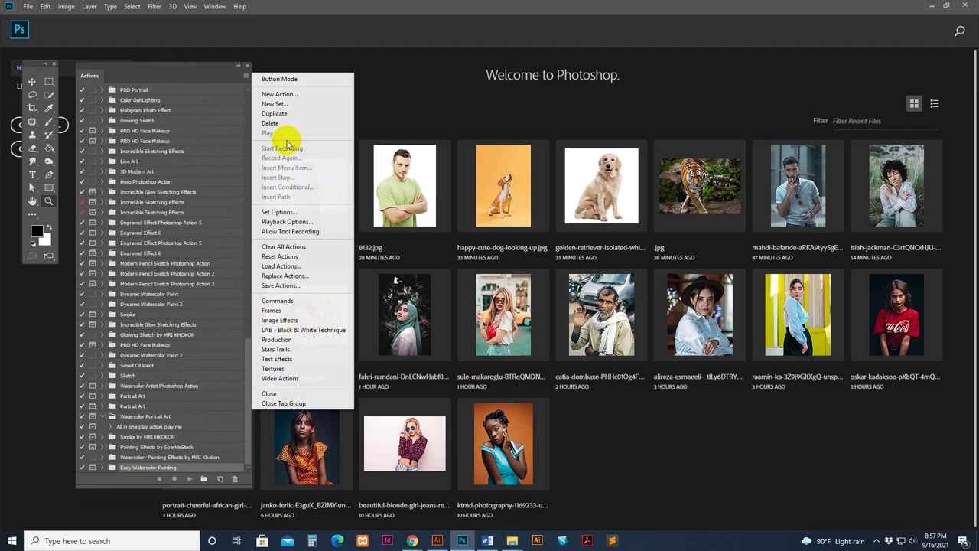
{"action": "left_click", "coordinate": [297, 266]}
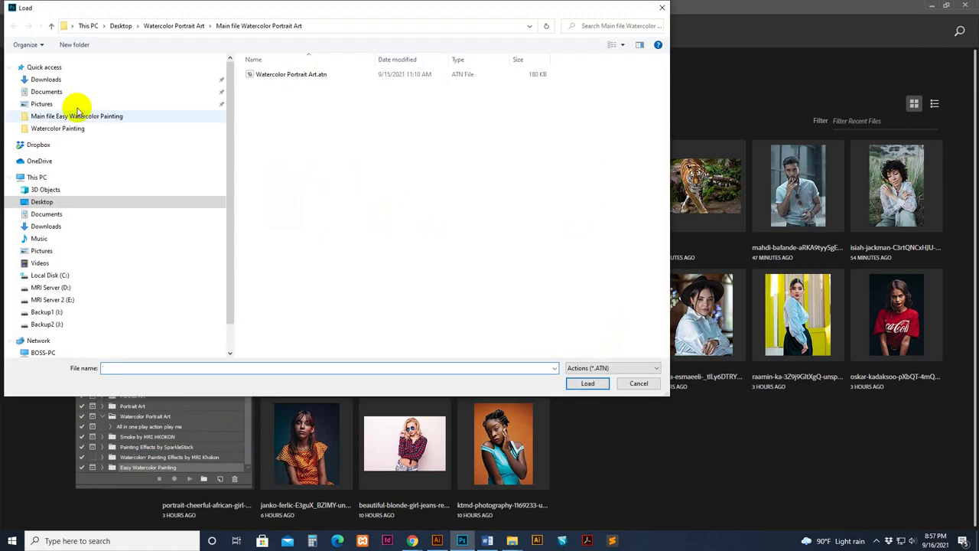
{"action": "left_click", "coordinate": [60, 119]}
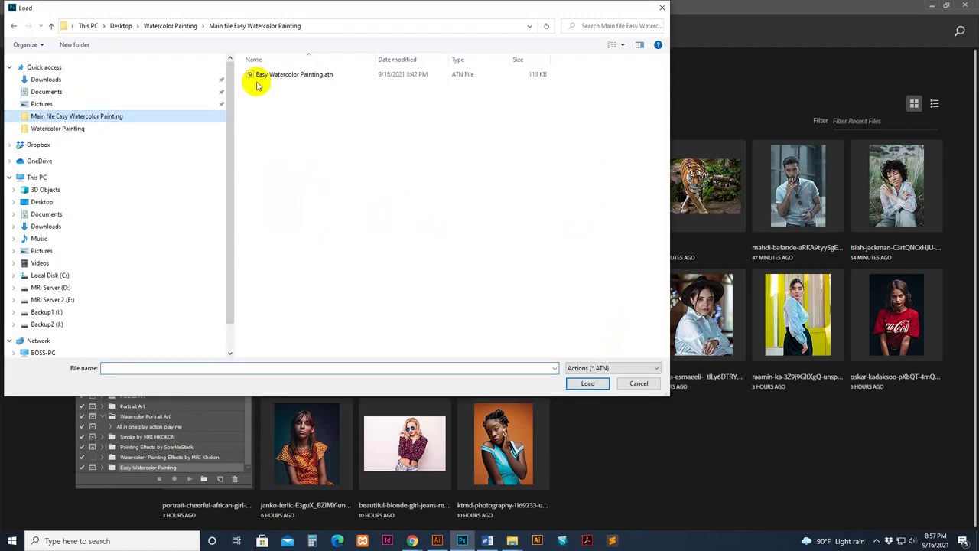
{"action": "left_click", "coordinate": [264, 77]}
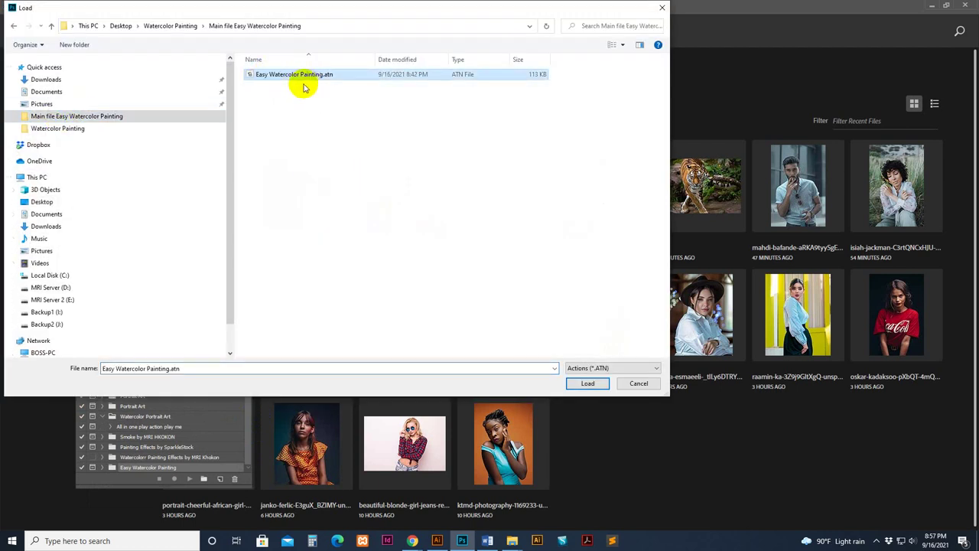
Step: Switch to File Explorer to check the Easy Watercolor Painting.atn action file in its folder, and return to Photoshop
{"action": "mouse_move", "coordinate": [512, 540]}
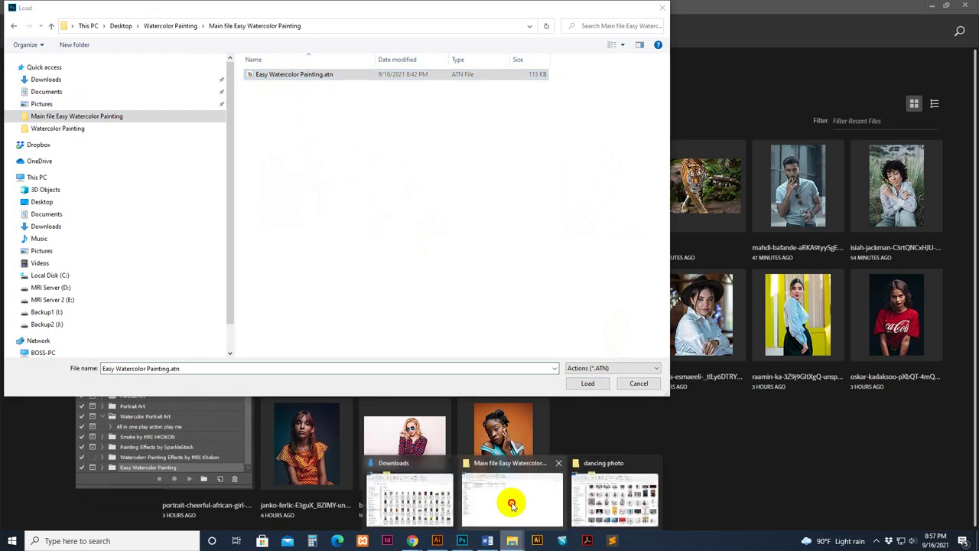
{"action": "left_click", "coordinate": [510, 502]}
{"action": "left_click", "coordinate": [157, 124]}
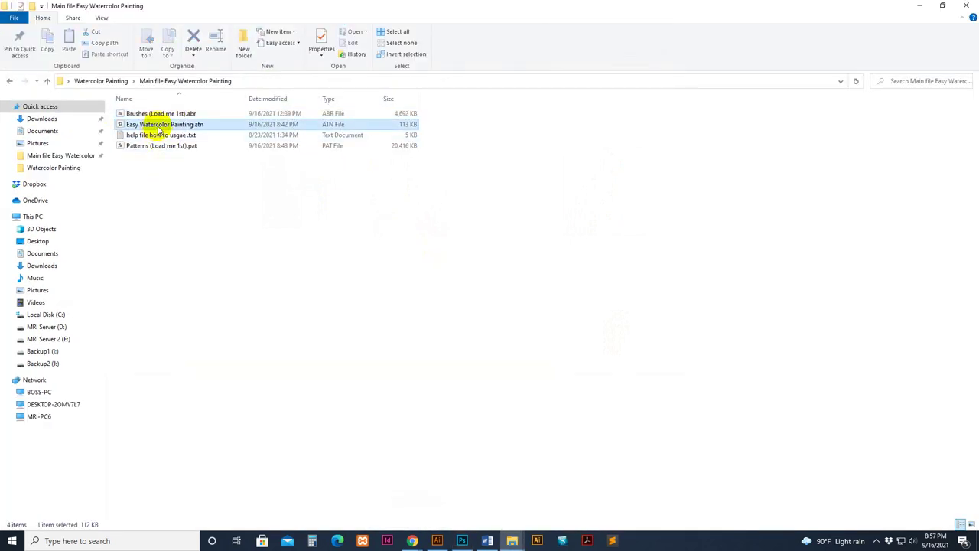
{"action": "left_click", "coordinate": [285, 251]}
{"action": "left_click", "coordinate": [919, 6]}
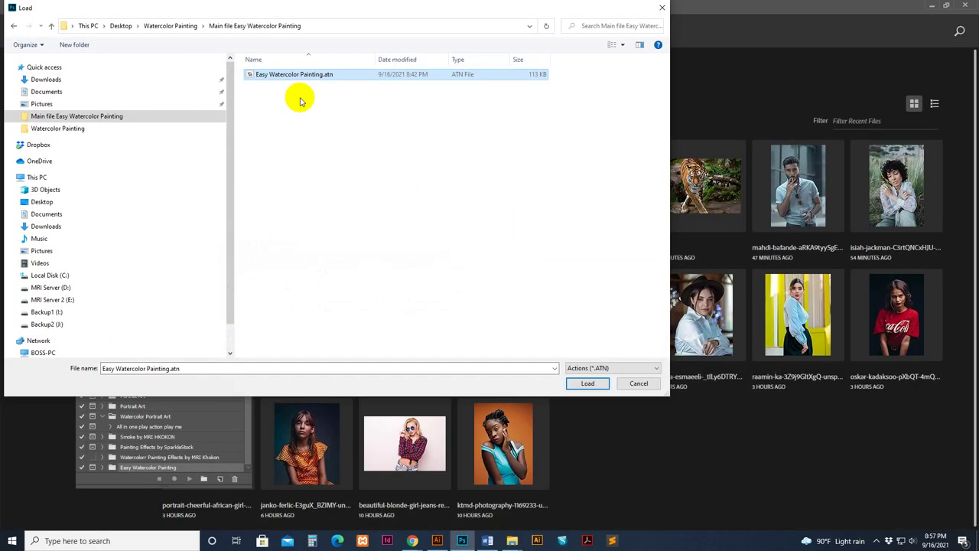
Step: Load Easy Watercolor Painting.atn into the Actions panel and select its action All in one play action play me
{"action": "left_click", "coordinate": [290, 76]}
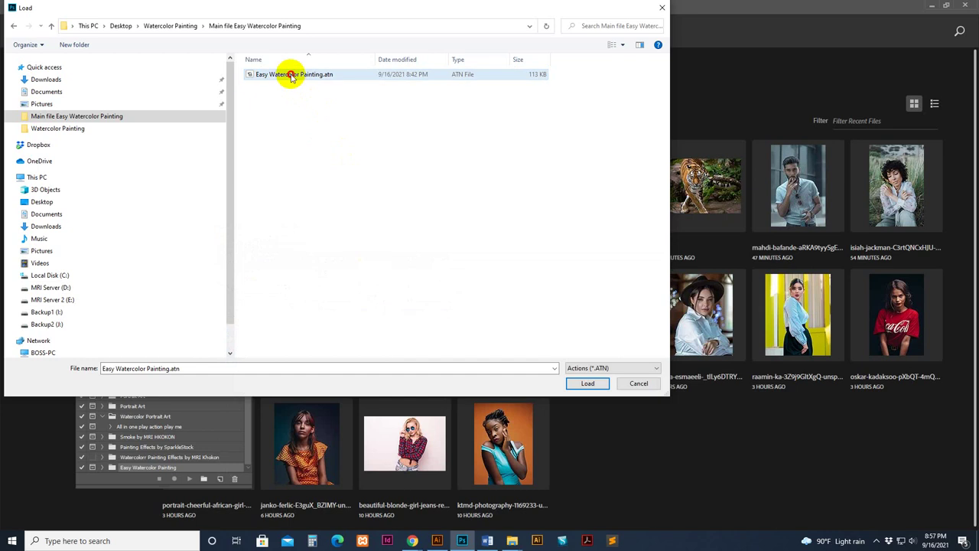
{"action": "left_click", "coordinate": [588, 383]}
{"action": "mouse_move", "coordinate": [244, 420]}
{"action": "left_mouse_down"}
{"action": "mouse_move", "coordinate": [255, 326]}
{"action": "mouse_move", "coordinate": [232, 468]}
{"action": "left_mouse_up"}
{"action": "left_click", "coordinate": [148, 467]}
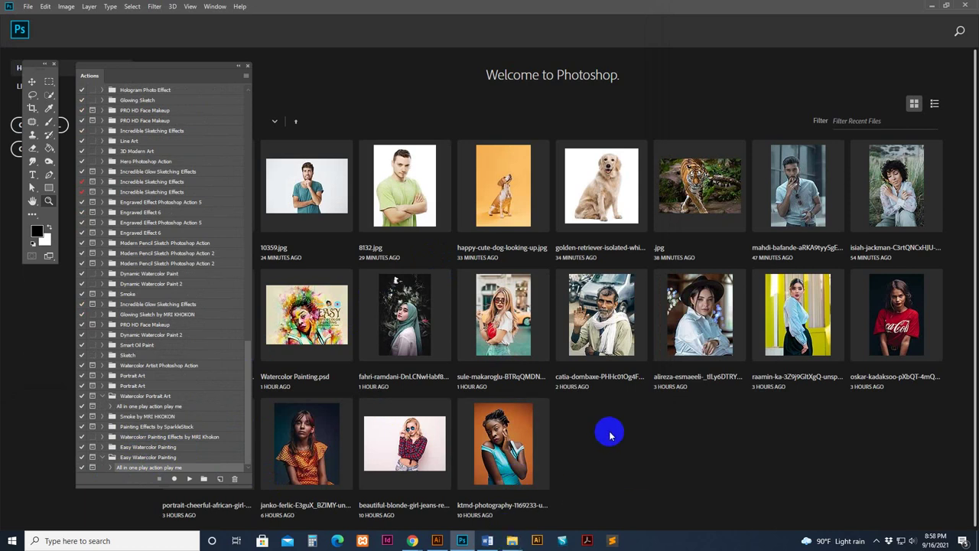
Step: Open the recent ktmd-photography-1169233-unsplash.jpg portrait and show a resized Layers panel beside the photo
{"action": "left_click", "coordinate": [501, 443]}
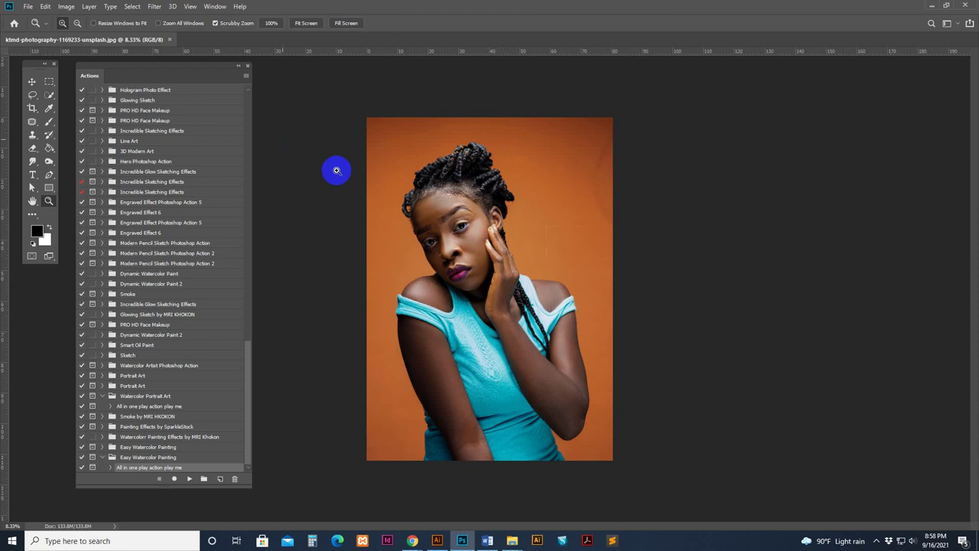
{"action": "left_click", "coordinate": [217, 7]}
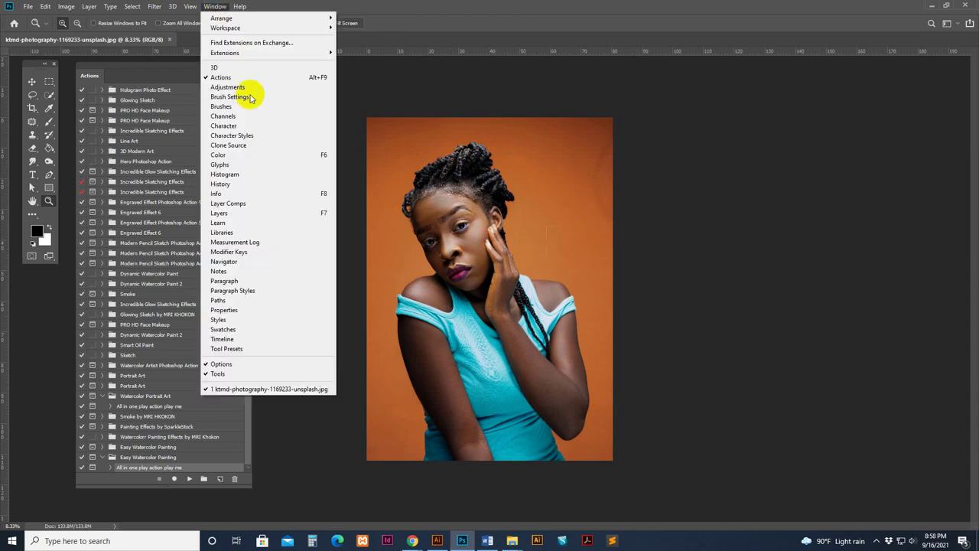
{"action": "left_click", "coordinate": [228, 213]}
{"action": "left_click_drag", "start_coordinate": [764, 124], "coordinate": [771, 91]}
{"action": "left_click_drag", "start_coordinate": [751, 488], "coordinate": [781, 440]}
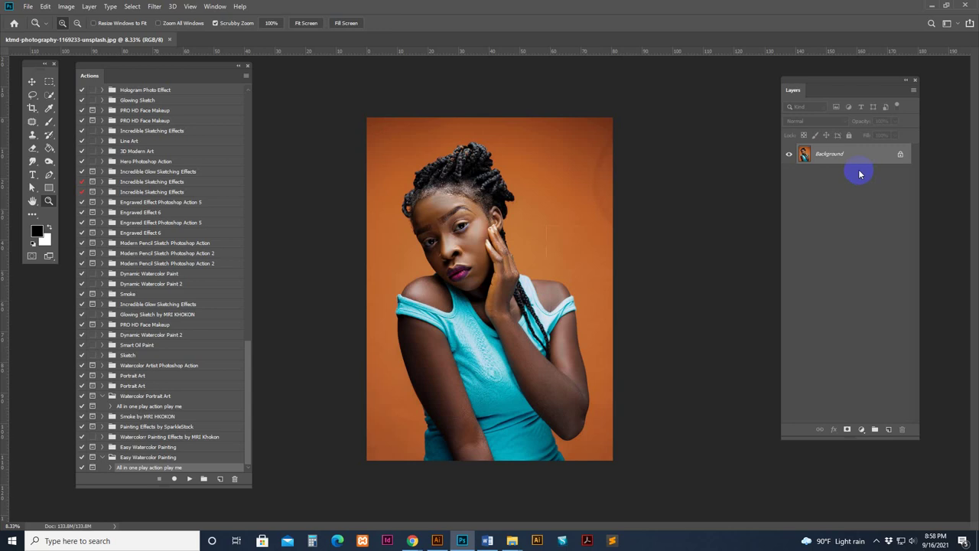
Step: Convert the Background into a regular layer and flatten the image back to a locked Background
{"action": "double_click", "coordinate": [859, 154]}
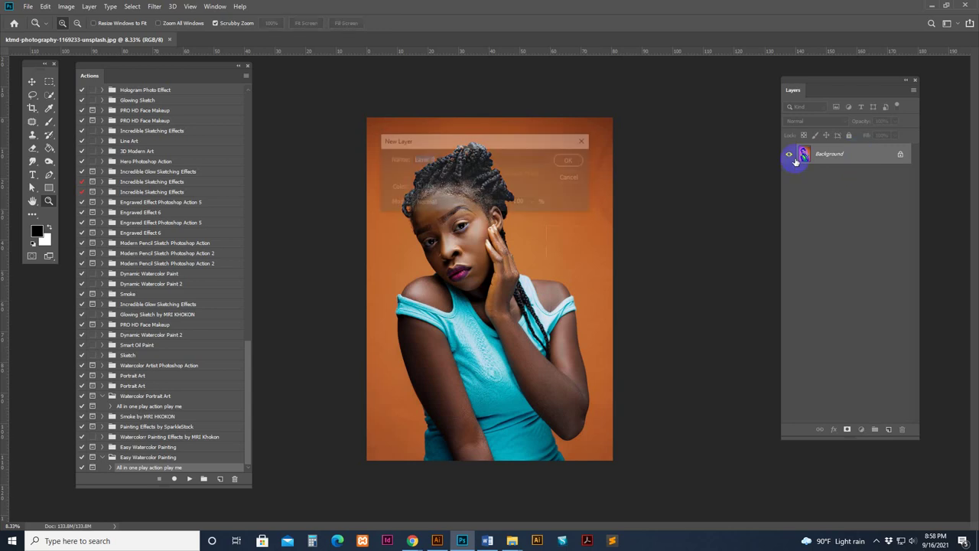
{"action": "left_click", "coordinate": [579, 160]}
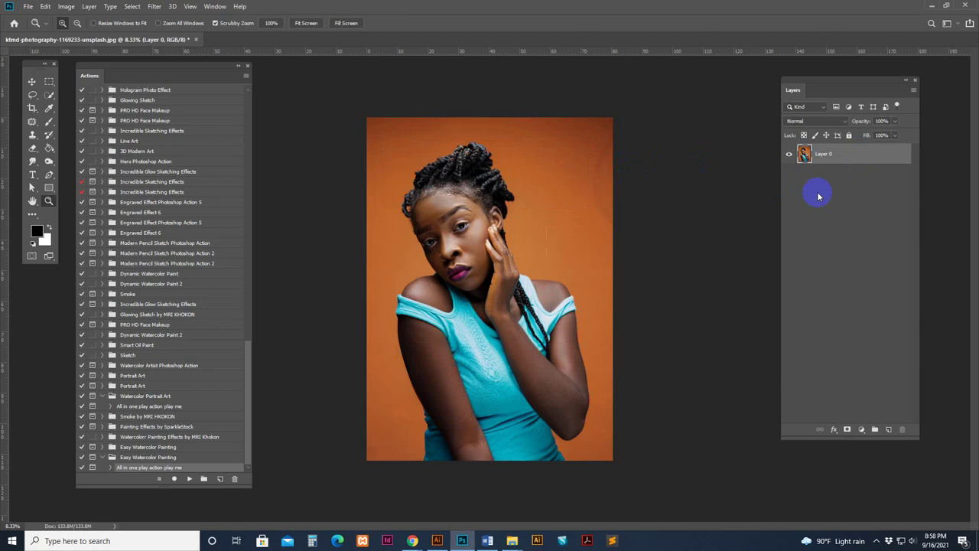
{"action": "right_click", "coordinate": [852, 159]}
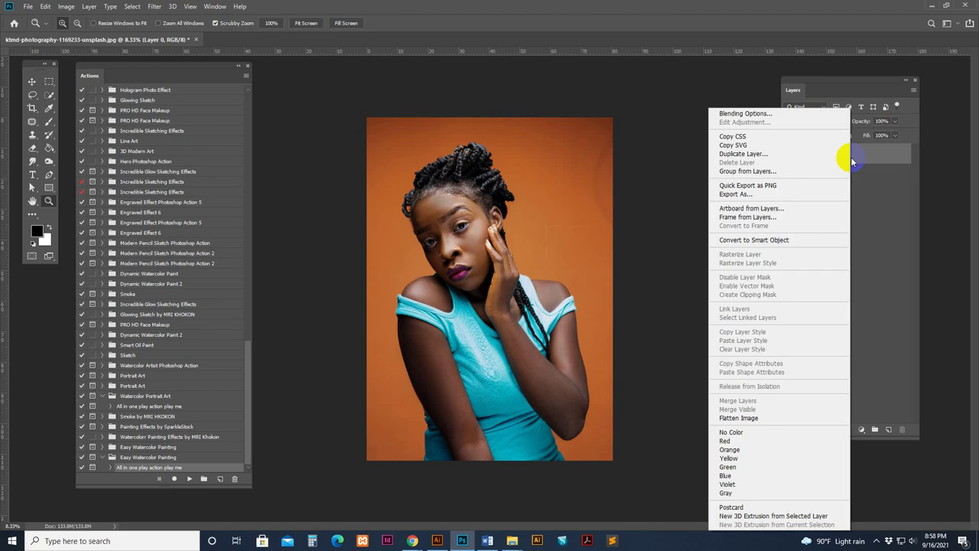
{"action": "left_click", "coordinate": [885, 160]}
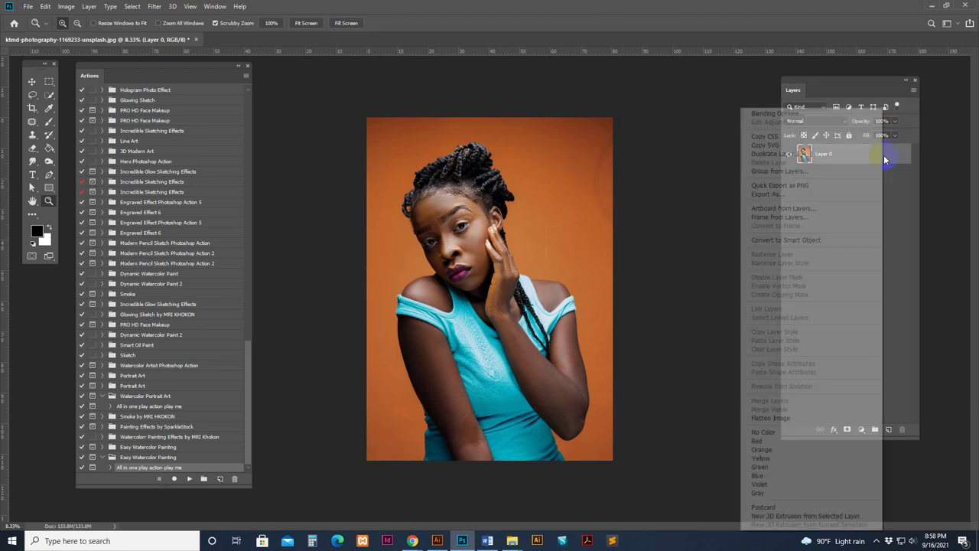
{"action": "left_click", "coordinate": [763, 419]}
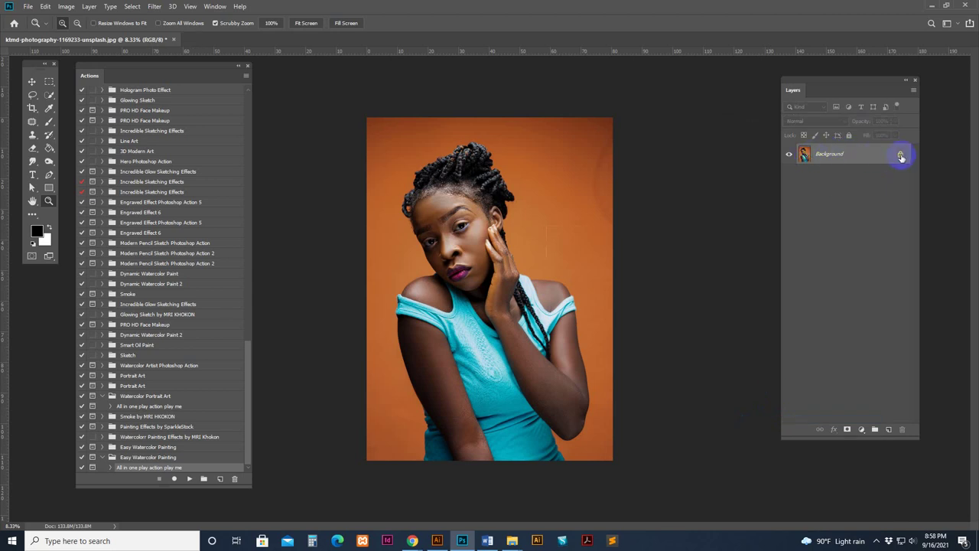
Step: Set the Layers panel options to the smallest thumbnail size and Entire Document thumbnail contents
{"action": "left_click", "coordinate": [915, 90]}
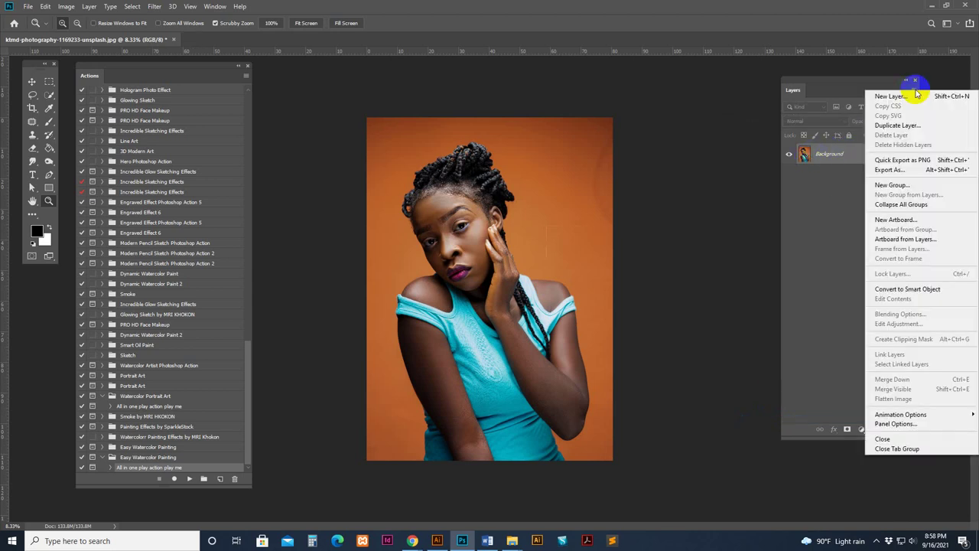
{"action": "left_click", "coordinate": [896, 424]}
{"action": "left_click", "coordinate": [609, 143]}
{"action": "left_click", "coordinate": [612, 280]}
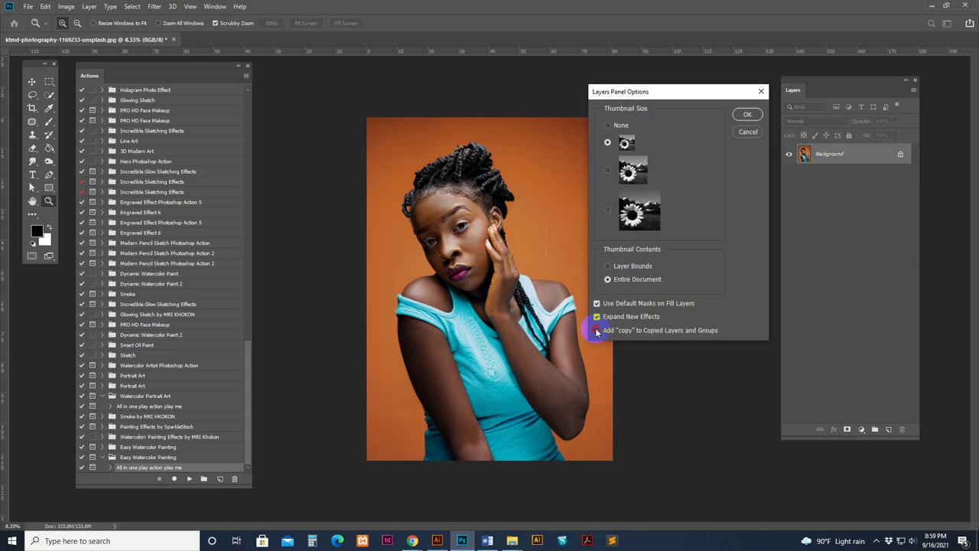
{"action": "left_click", "coordinate": [749, 114]}
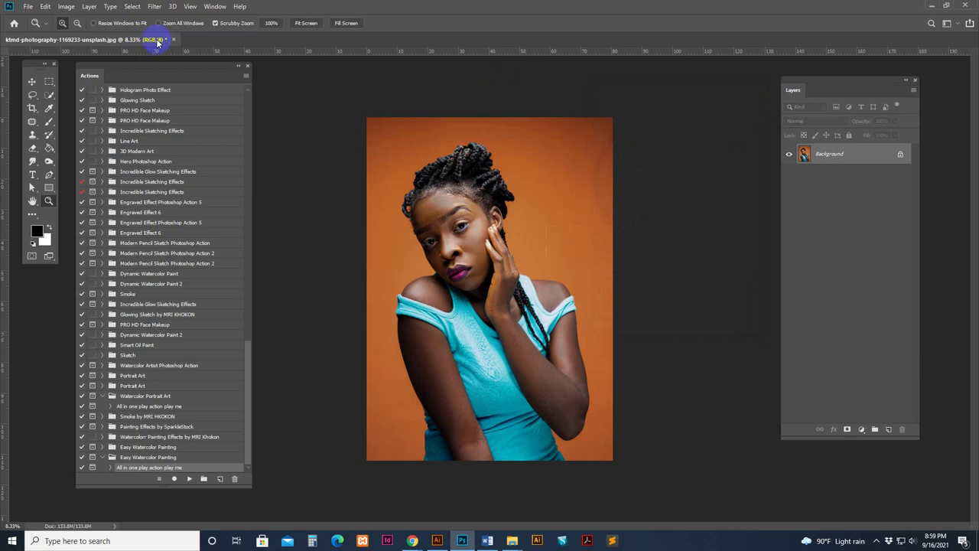
Step: Set the image mode to RGB Color with 8 Bits/Channel
{"action": "left_click", "coordinate": [66, 7]}
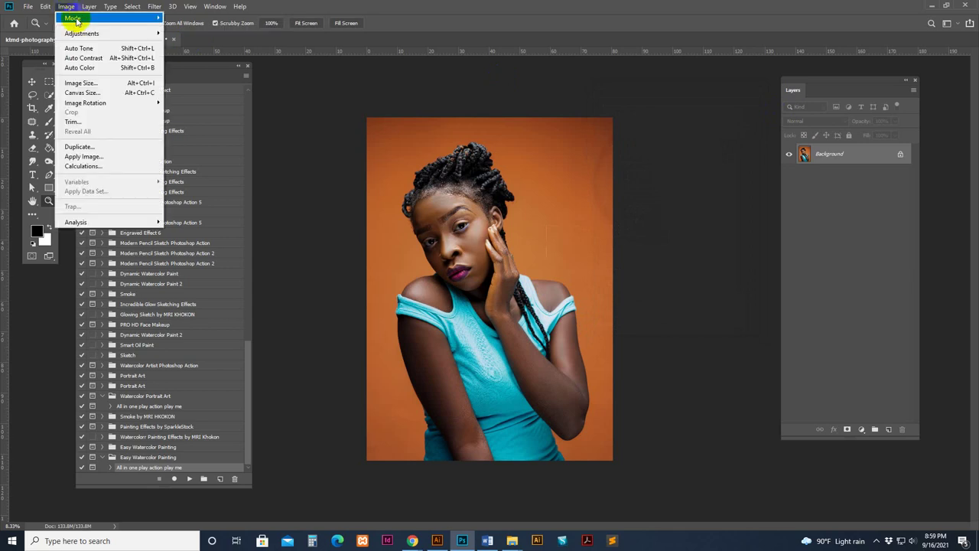
{"action": "mouse_move", "coordinate": [76, 21]}
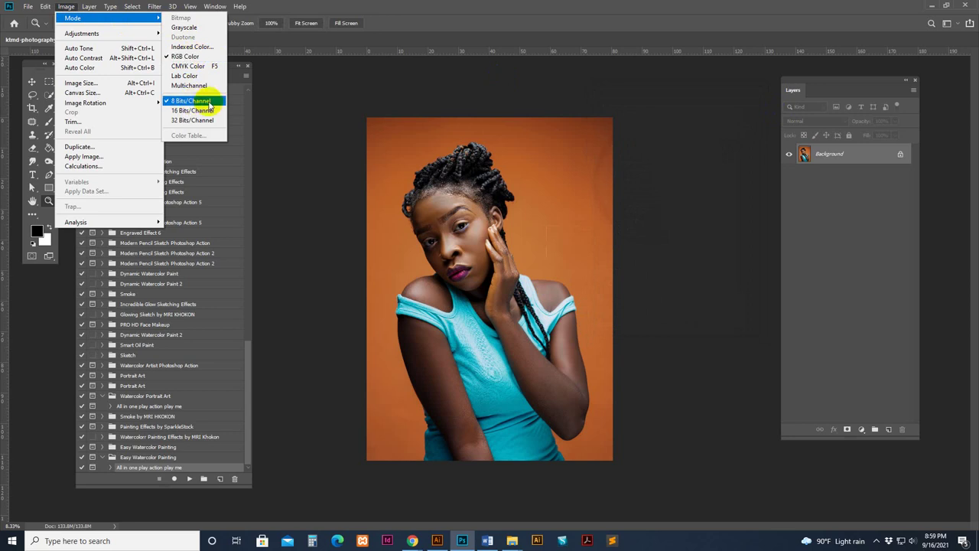
{"action": "left_click", "coordinate": [185, 56]}
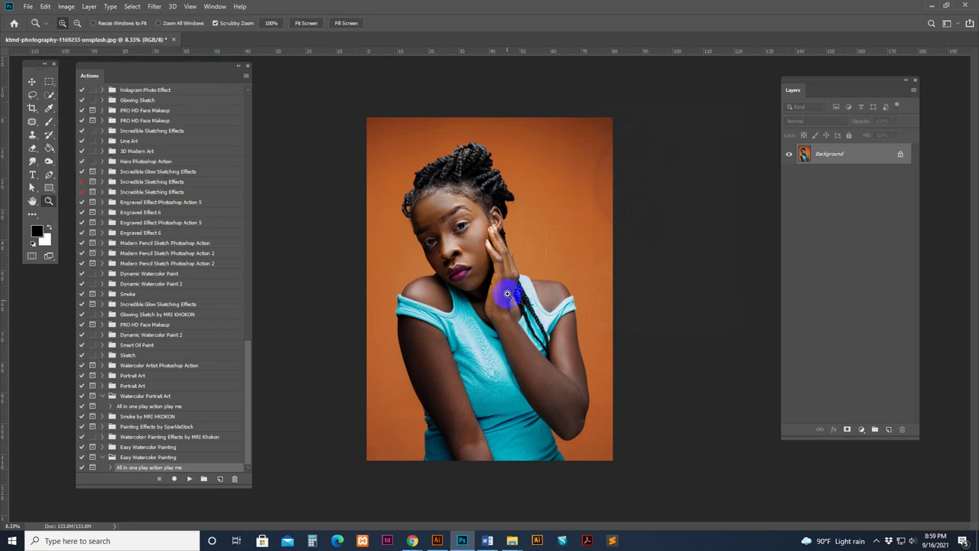
{"action": "left_click", "coordinate": [66, 6]}
{"action": "mouse_move", "coordinate": [127, 23]}
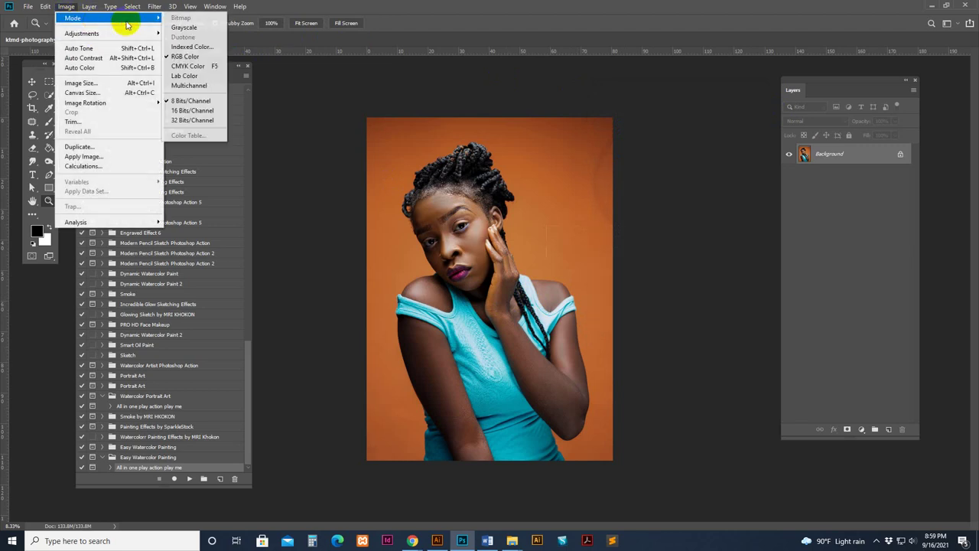
{"action": "left_click", "coordinate": [207, 102]}
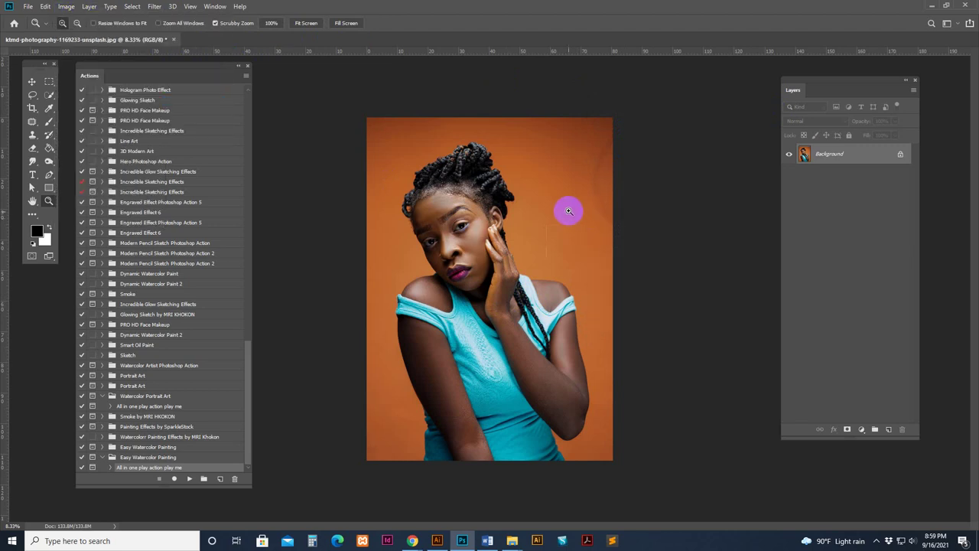
{"action": "left_click", "coordinate": [503, 277]}
{"action": "left_click", "coordinate": [504, 276]}
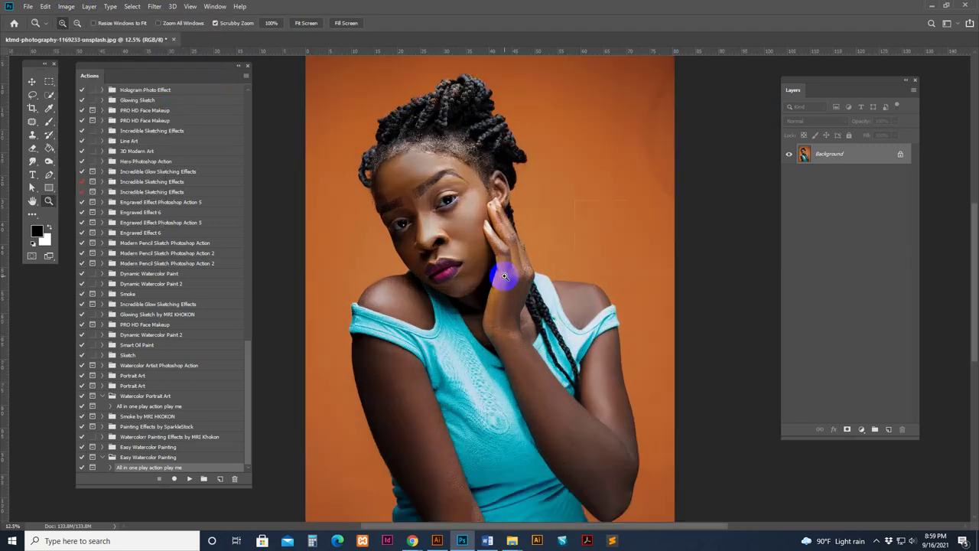
{"action": "left_click", "coordinate": [506, 291], "text": "alt"}
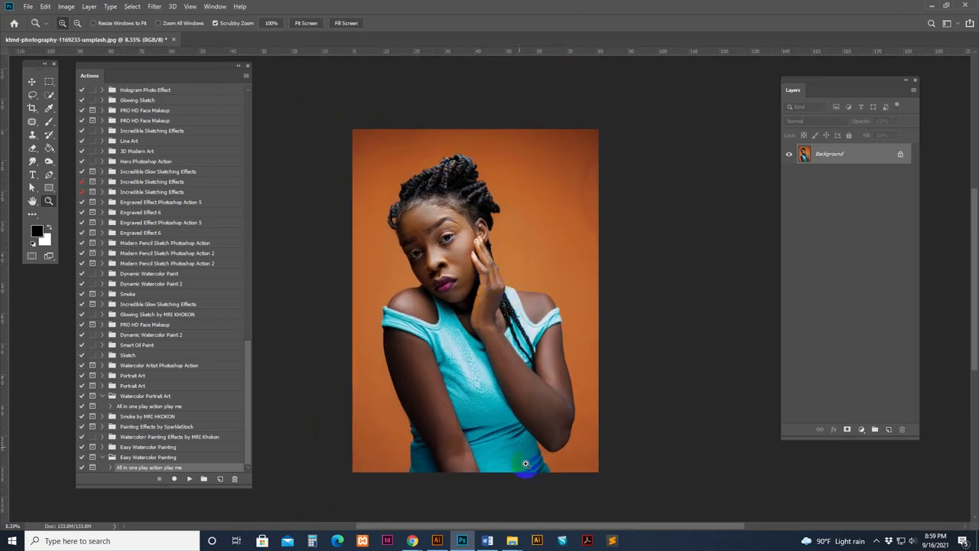
Step: Open the finished example Watercolor Painting.jpg in Photos to examine the target effect, and return to Photoshop
{"action": "mouse_move", "coordinate": [512, 539]}
{"action": "left_click", "coordinate": [520, 507]}
{"action": "key", "text": "alt+Up"}
{"action": "double_click", "coordinate": [461, 221]}
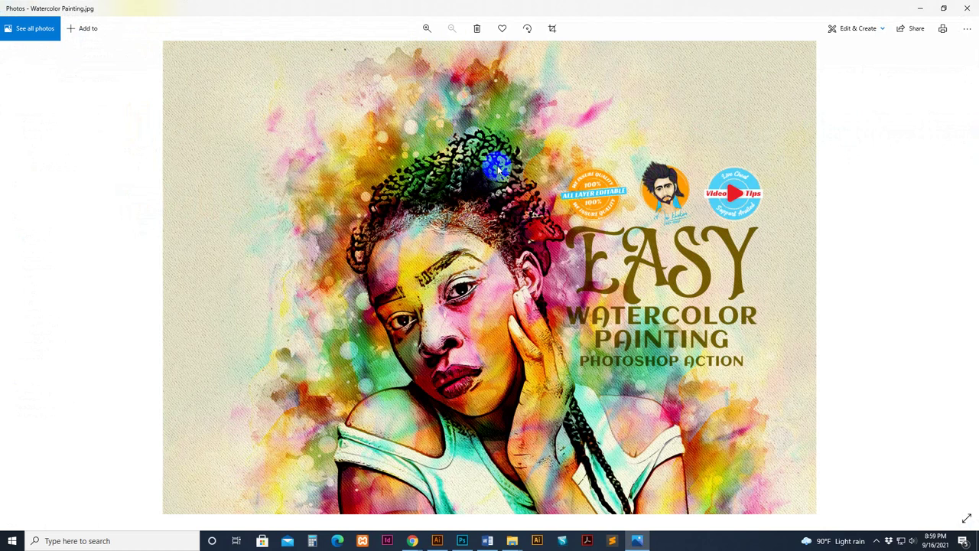
{"action": "left_click", "coordinate": [512, 541]}
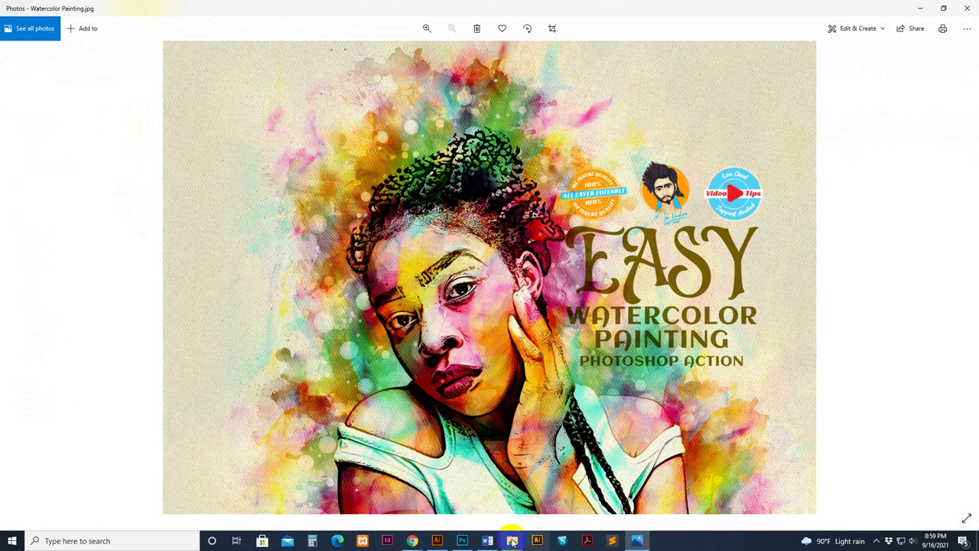
{"action": "left_click", "coordinate": [462, 540]}
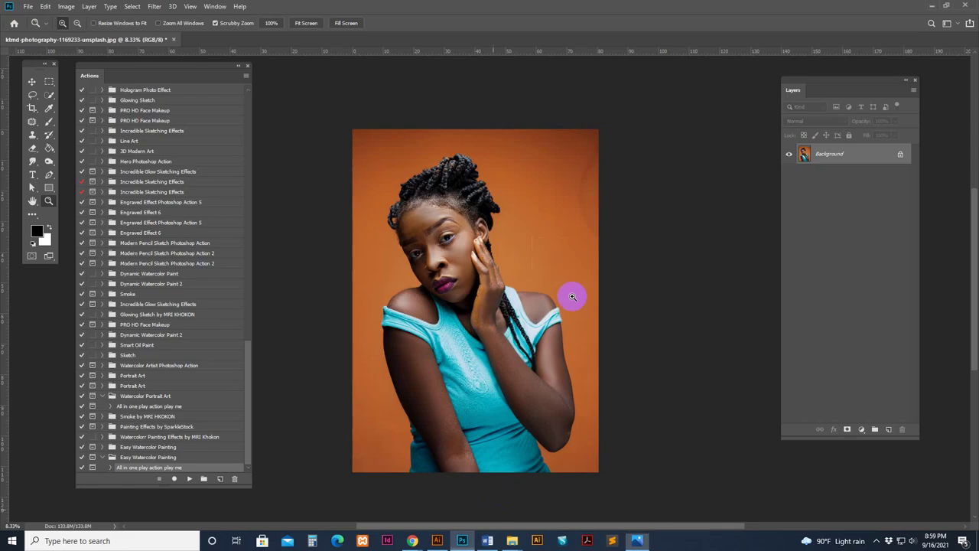
Step: Extend the canvas on all four sides of the photo with the Crop tool, to a height of about 145.8 in
{"action": "left_click", "coordinate": [465, 148]}
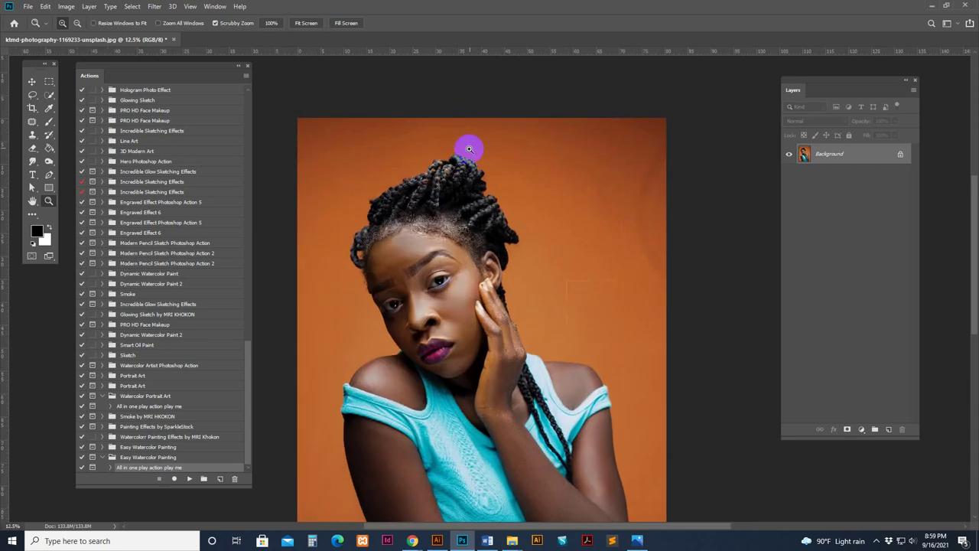
{"action": "left_click", "coordinate": [521, 234], "text": "alt"}
{"action": "left_click", "coordinate": [32, 108]}
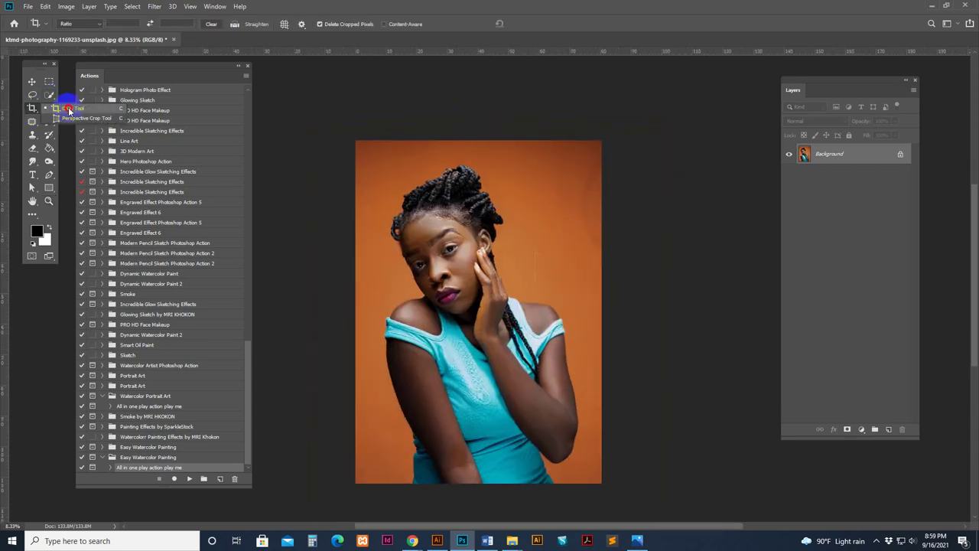
{"action": "left_click", "coordinate": [69, 109]}
{"action": "left_click_drag", "start_coordinate": [481, 140], "coordinate": [480, 108]}
{"action": "left_click_drag", "start_coordinate": [367, 287], "coordinate": [327, 286]}
{"action": "left_click_drag", "start_coordinate": [652, 289], "coordinate": [681, 290]}
{"action": "mouse_move", "coordinate": [490, 492]}
{"action": "left_mouse_down"}
{"action": "mouse_move", "coordinate": [492, 507]}
{"action": "mouse_move", "coordinate": [492, 499]}
{"action": "left_mouse_up"}
{"action": "left_click", "coordinate": [493, 71]}
{"action": "left_click_drag", "start_coordinate": [494, 71], "coordinate": [495, 61]}
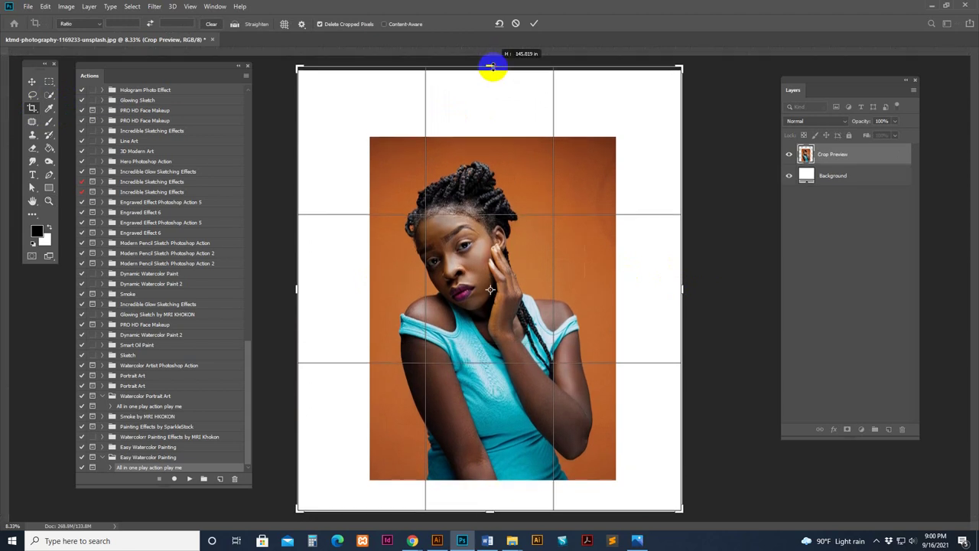
{"action": "left_click", "coordinate": [33, 83]}
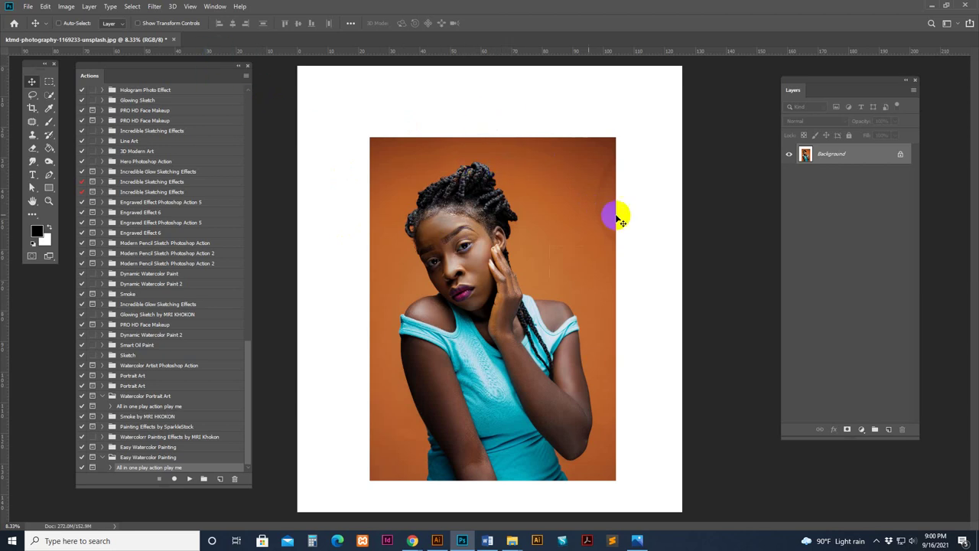
Step: Create a new layer above the Background and name it brush
{"action": "left_click", "coordinate": [890, 433]}
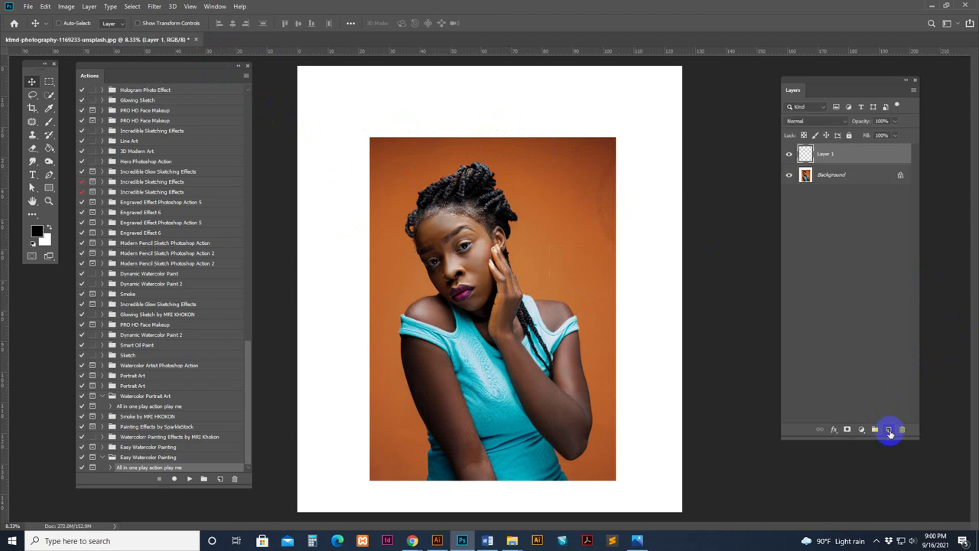
{"action": "double_click", "coordinate": [826, 154]}
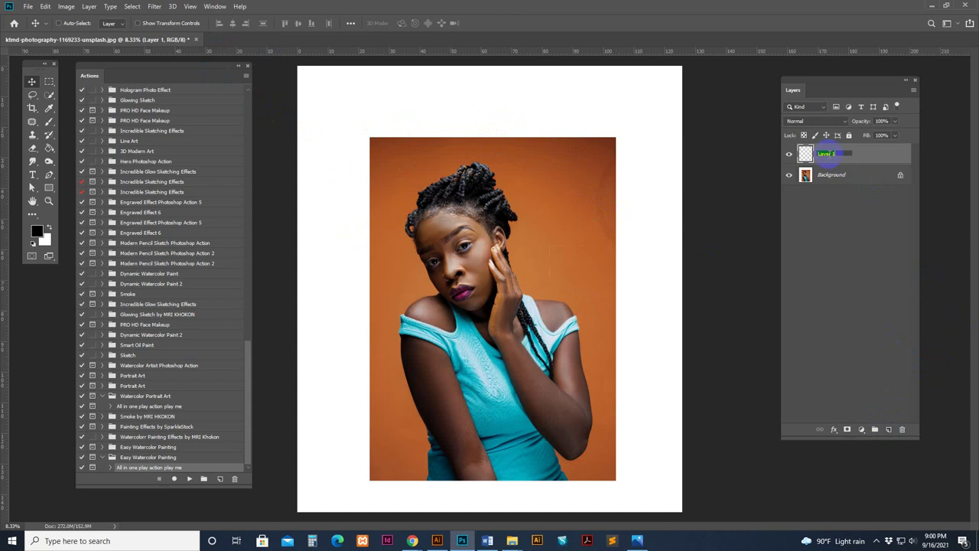
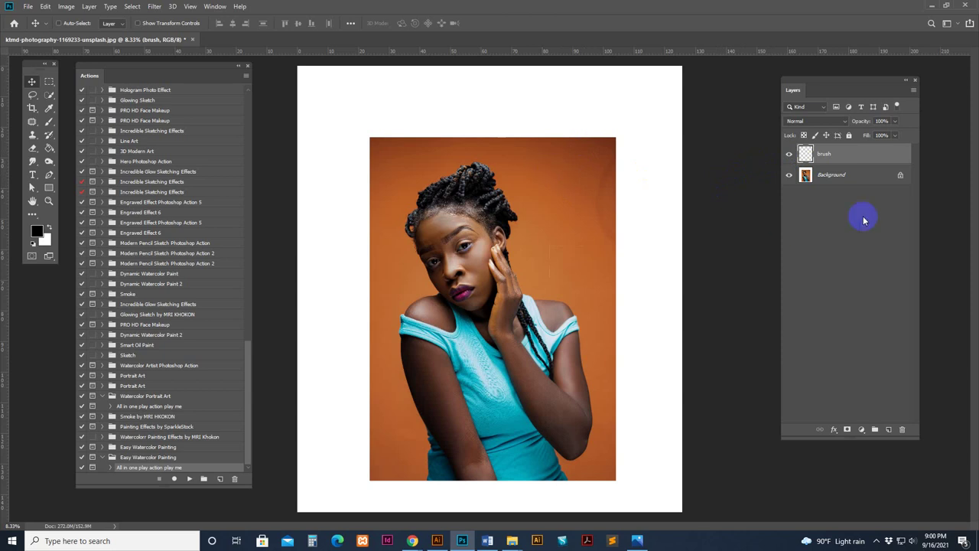
Step: Select the woman on the Background layer with the Quick Selection tool's Select Subject command
{"action": "left_click", "coordinate": [844, 176]}
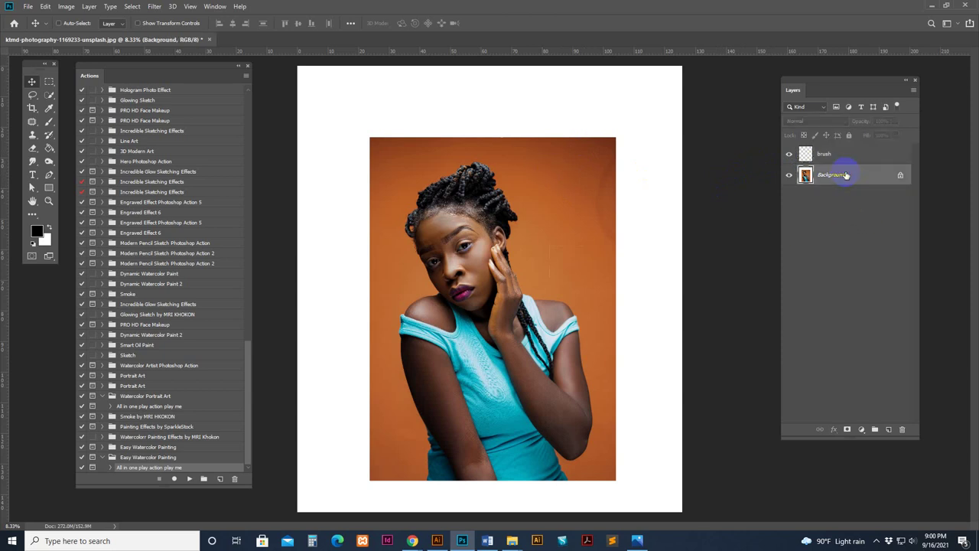
{"action": "left_click_drag", "start_coordinate": [50, 96], "coordinate": [98, 101]}
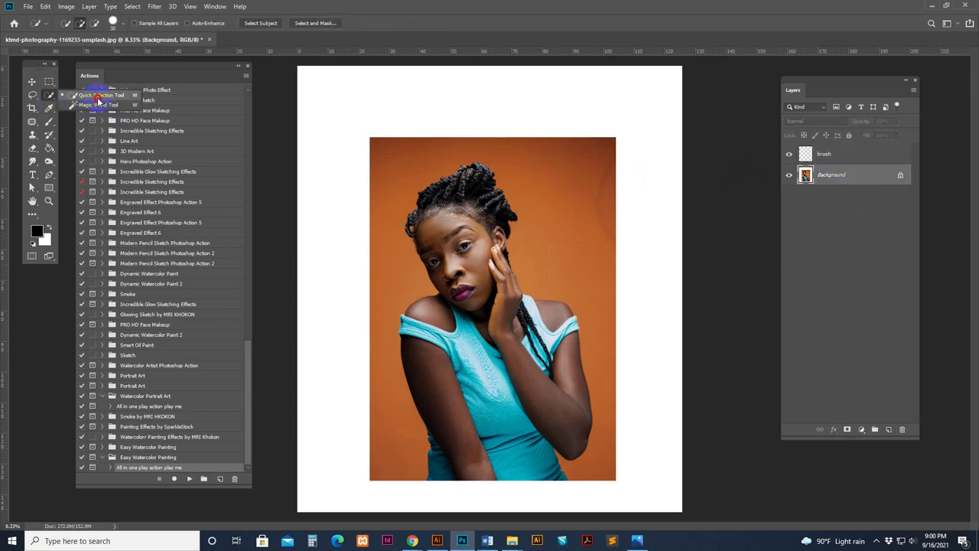
{"action": "left_click", "coordinate": [98, 97]}
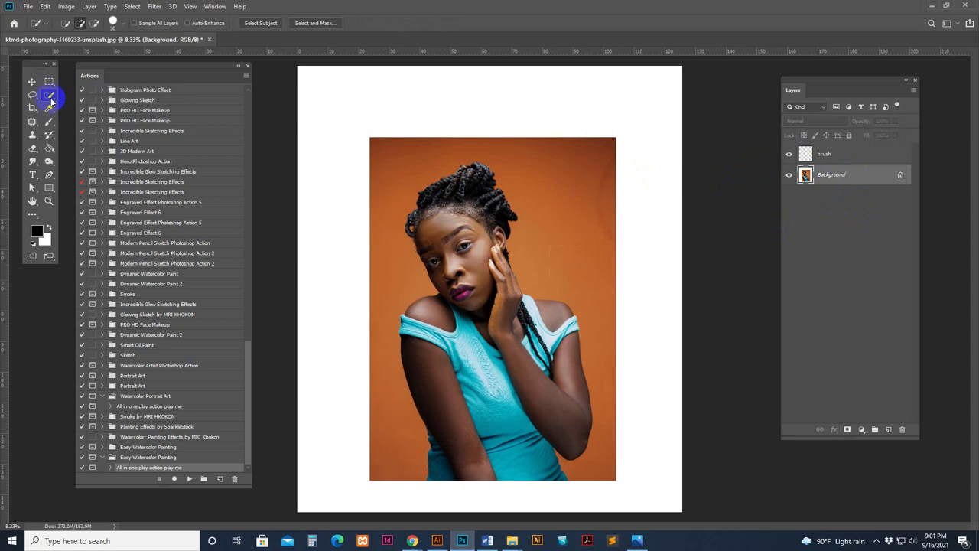
{"action": "left_click", "coordinate": [257, 23]}
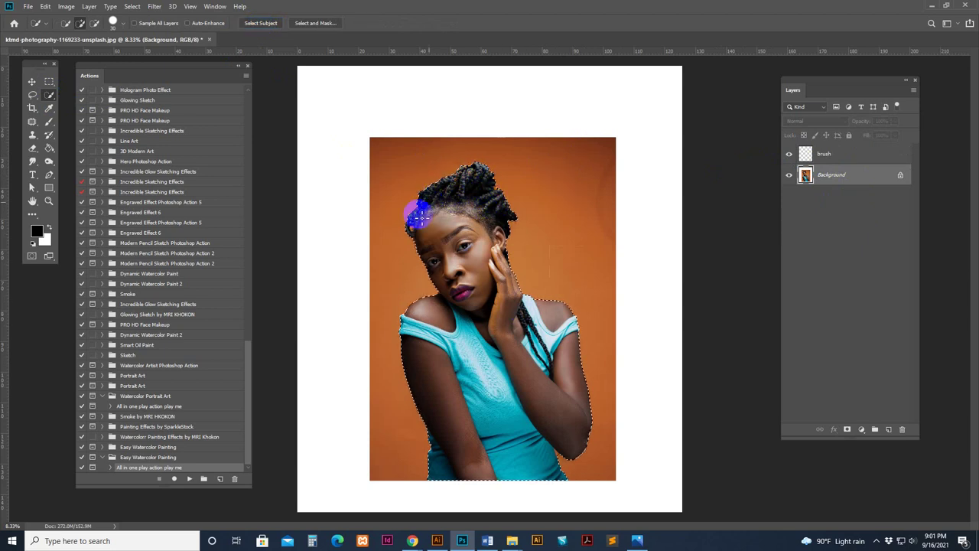
Step: Make the brush layer active, choose the Brush tool and set the foreground color to bright pink
{"action": "left_click", "coordinate": [836, 156]}
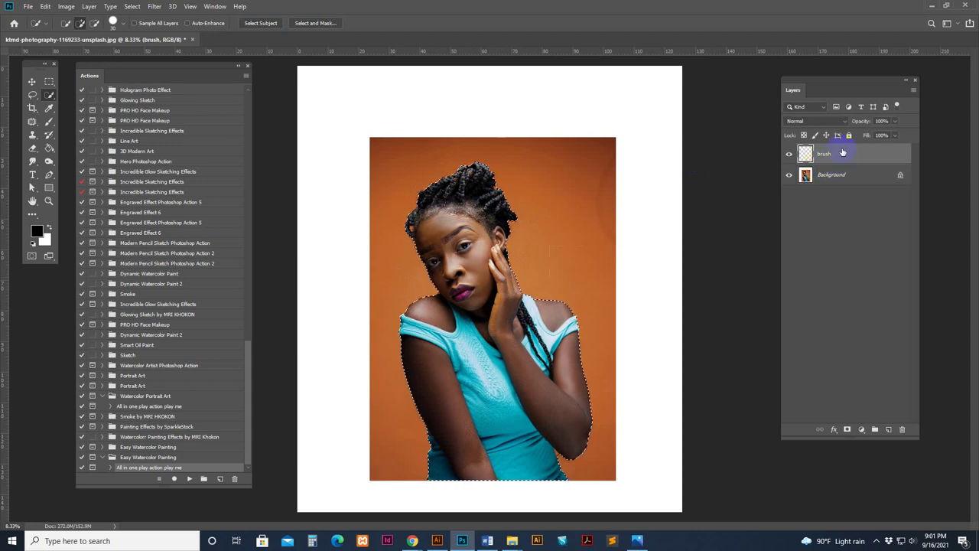
{"action": "left_click_drag", "start_coordinate": [49, 120], "coordinate": [91, 125]}
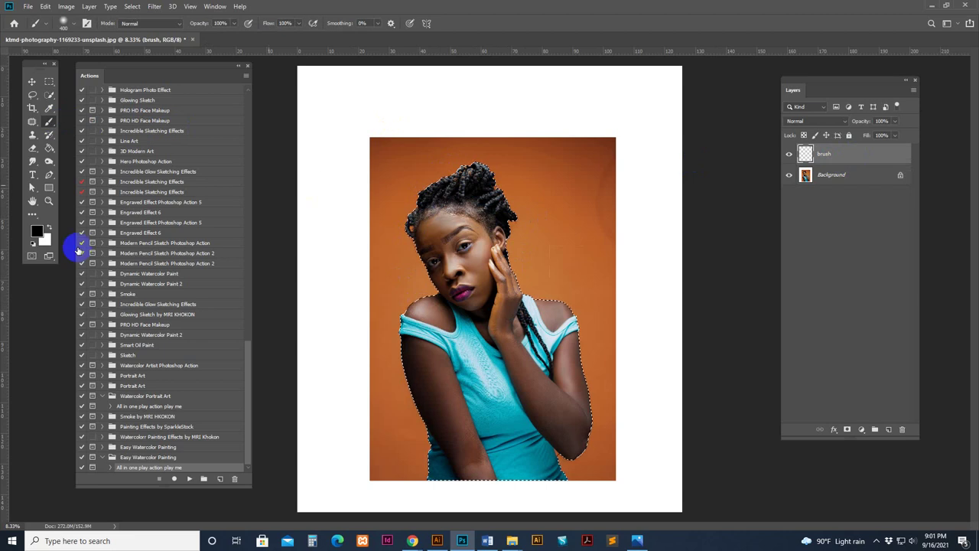
{"action": "left_click", "coordinate": [37, 231]}
{"action": "left_click", "coordinate": [829, 249]}
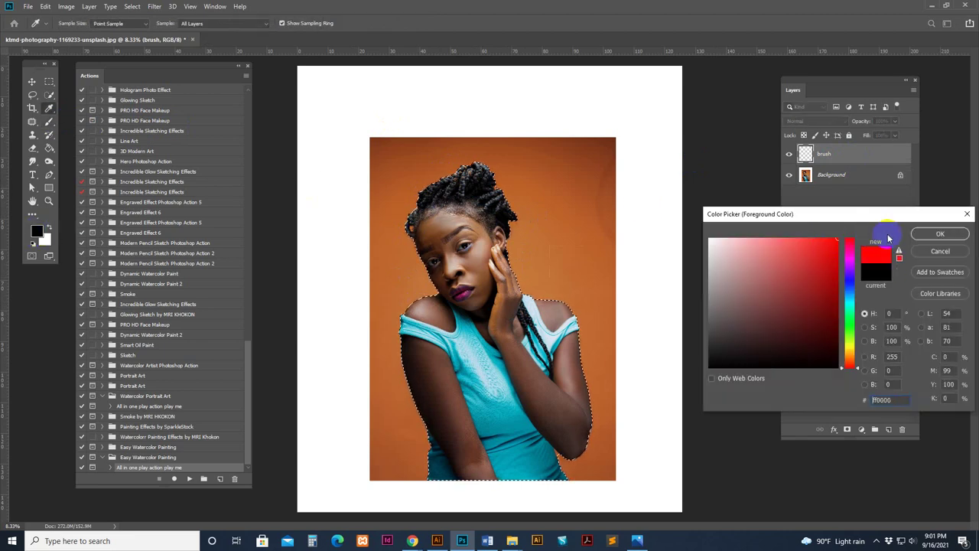
{"action": "left_click", "coordinate": [829, 255]}
{"action": "left_click", "coordinate": [850, 252]}
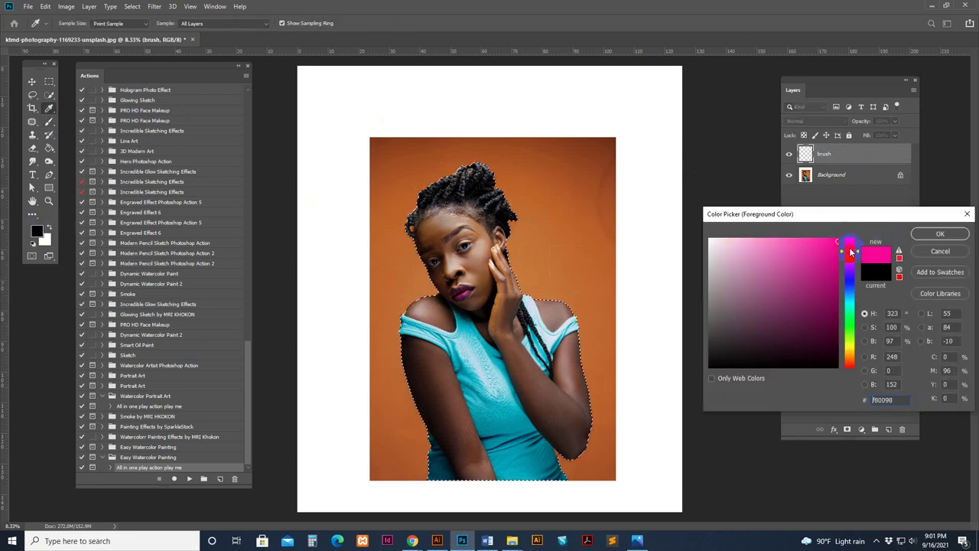
{"action": "left_click", "coordinate": [940, 235]}
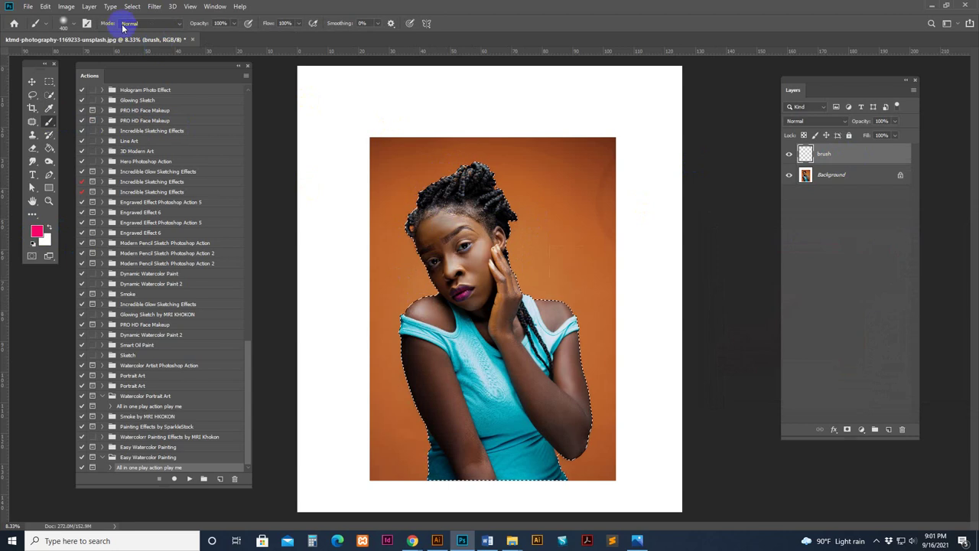
Step: Paint the selected woman's head, shoulders and upper torso pink on the brush layer with a large soft brush, and remove the selection
{"action": "left_click", "coordinate": [65, 22]}
{"action": "left_click", "coordinate": [616, 29]}
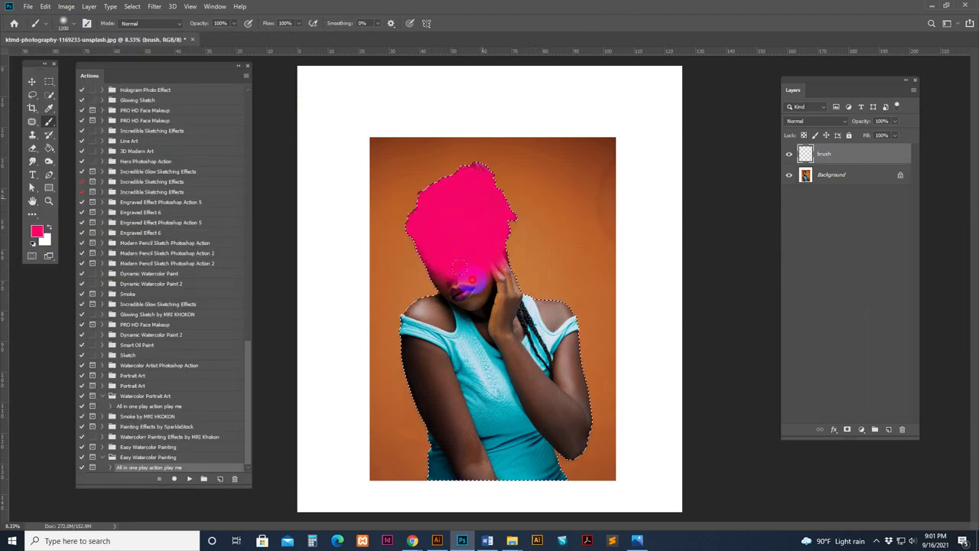
{"action": "left_click", "coordinate": [789, 153]}
{"action": "left_click", "coordinate": [789, 154]}
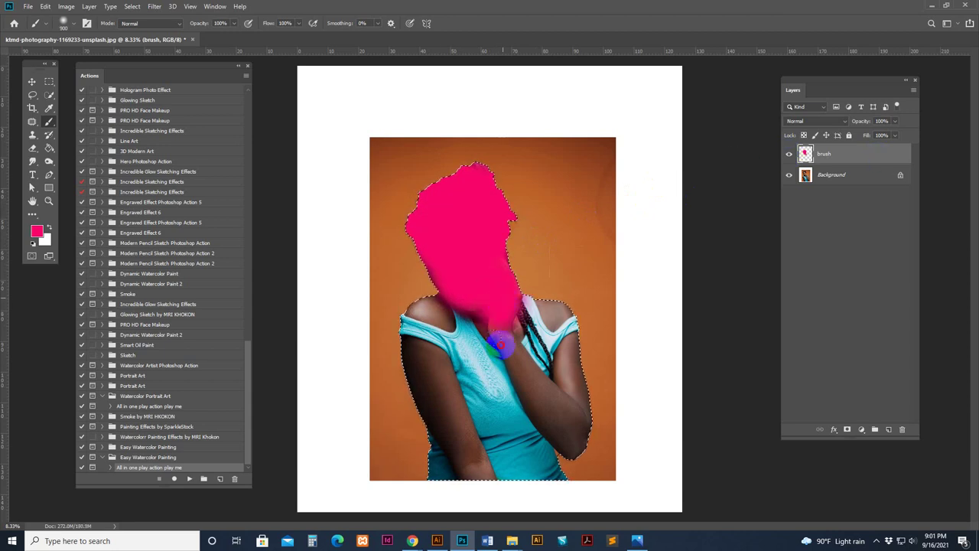
{"action": "mouse_move", "coordinate": [499, 344]}
{"action": "left_mouse_down"}
{"action": "mouse_move", "coordinate": [507, 297]}
{"action": "mouse_move", "coordinate": [506, 318]}
{"action": "mouse_move", "coordinate": [508, 298]}
{"action": "mouse_move", "coordinate": [531, 309]}
{"action": "mouse_move", "coordinate": [547, 286]}
{"action": "mouse_move", "coordinate": [553, 313]}
{"action": "mouse_move", "coordinate": [514, 369]}
{"action": "mouse_move", "coordinate": [503, 332]}
{"action": "mouse_move", "coordinate": [464, 332]}
{"action": "mouse_move", "coordinate": [441, 308]}
{"action": "mouse_move", "coordinate": [453, 299]}
{"action": "mouse_move", "coordinate": [415, 304]}
{"action": "mouse_move", "coordinate": [406, 326]}
{"action": "mouse_move", "coordinate": [473, 333]}
{"action": "mouse_move", "coordinate": [463, 364]}
{"action": "mouse_move", "coordinate": [429, 356]}
{"action": "mouse_move", "coordinate": [424, 333]}
{"action": "mouse_move", "coordinate": [482, 323]}
{"action": "mouse_move", "coordinate": [516, 301]}
{"action": "mouse_move", "coordinate": [529, 330]}
{"action": "mouse_move", "coordinate": [540, 329]}
{"action": "mouse_move", "coordinate": [414, 254]}
{"action": "mouse_move", "coordinate": [470, 243]}
{"action": "left_mouse_up"}
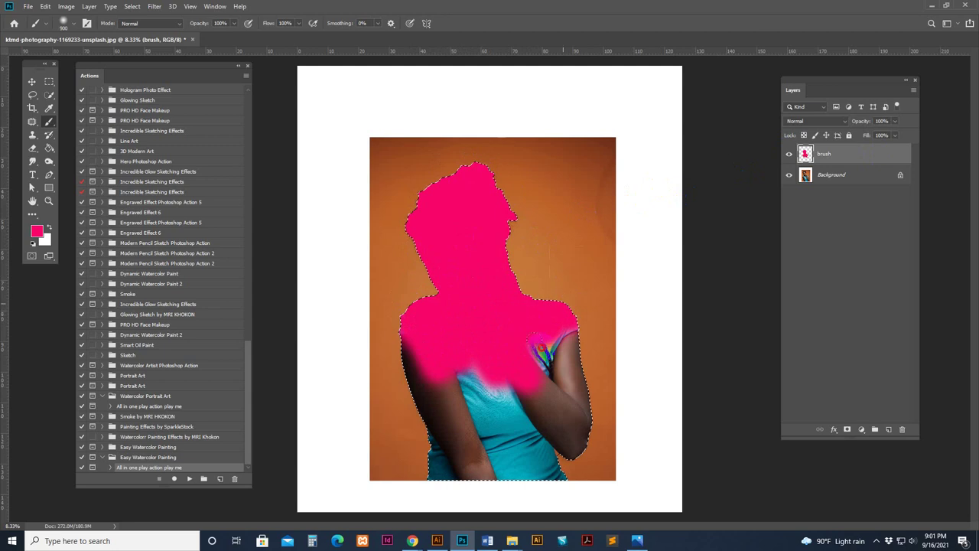
{"action": "key", "text": "ctrl+d"}
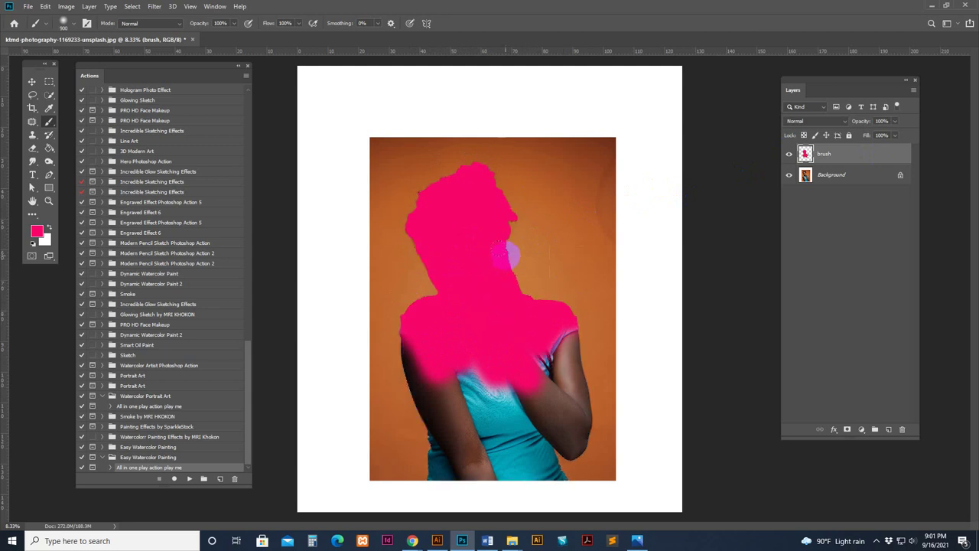
Step: Resize the whole image proportionally to a height of 3500 pixels and switch to the Move tool
{"action": "left_click", "coordinate": [66, 6]}
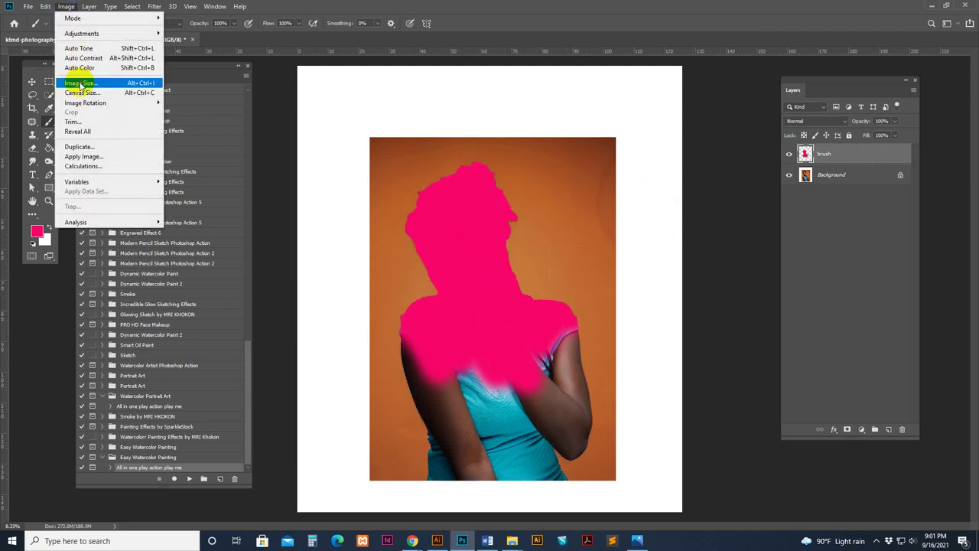
{"action": "left_click", "coordinate": [79, 86]}
{"action": "double_click", "coordinate": [741, 156]}
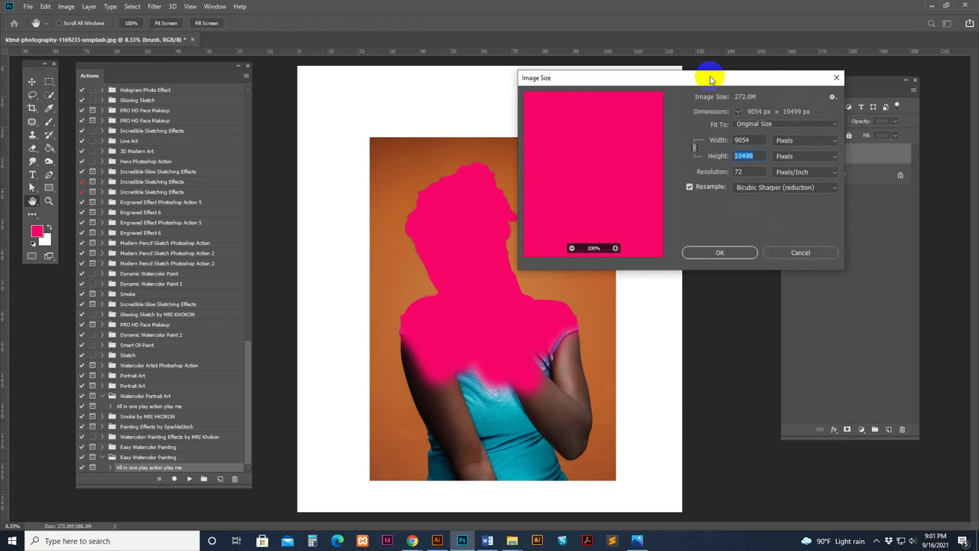
{"action": "left_click_drag", "start_coordinate": [710, 78], "coordinate": [782, 81]}
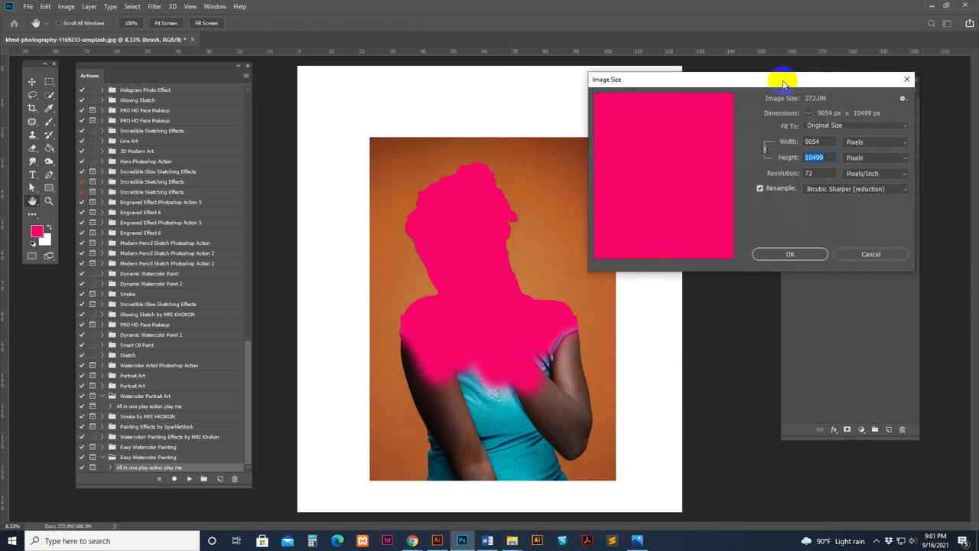
{"action": "type", "text": "3500"}
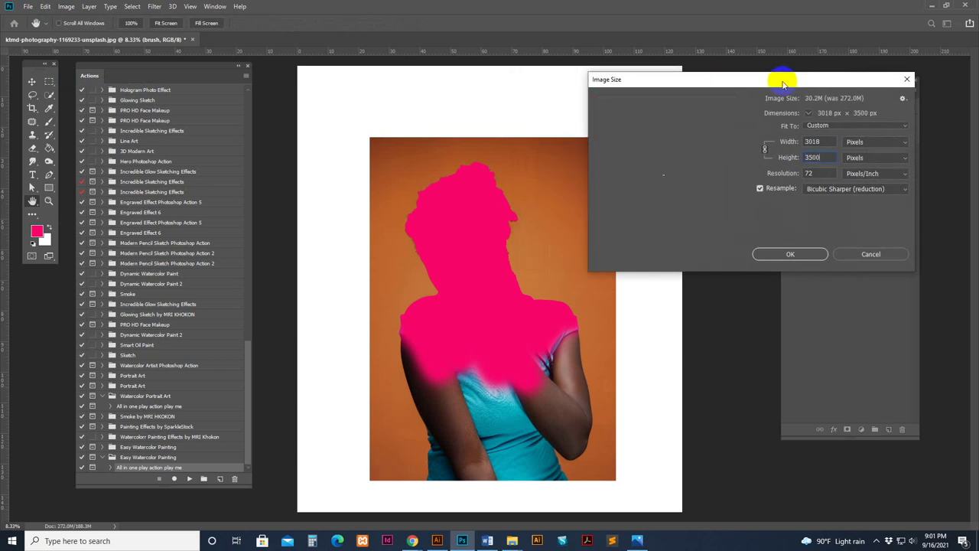
{"action": "left_click", "coordinate": [788, 173]}
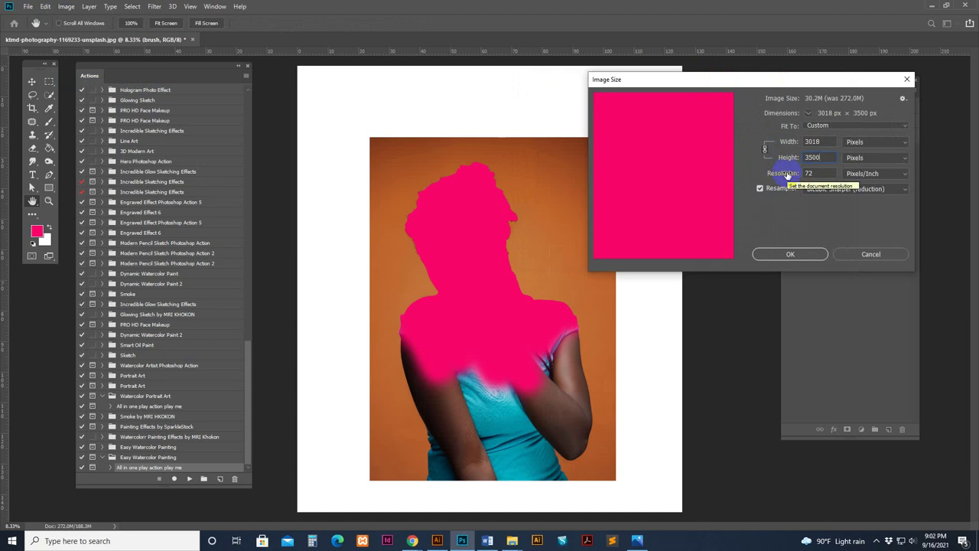
{"action": "left_click_drag", "start_coordinate": [829, 157], "coordinate": [772, 159]}
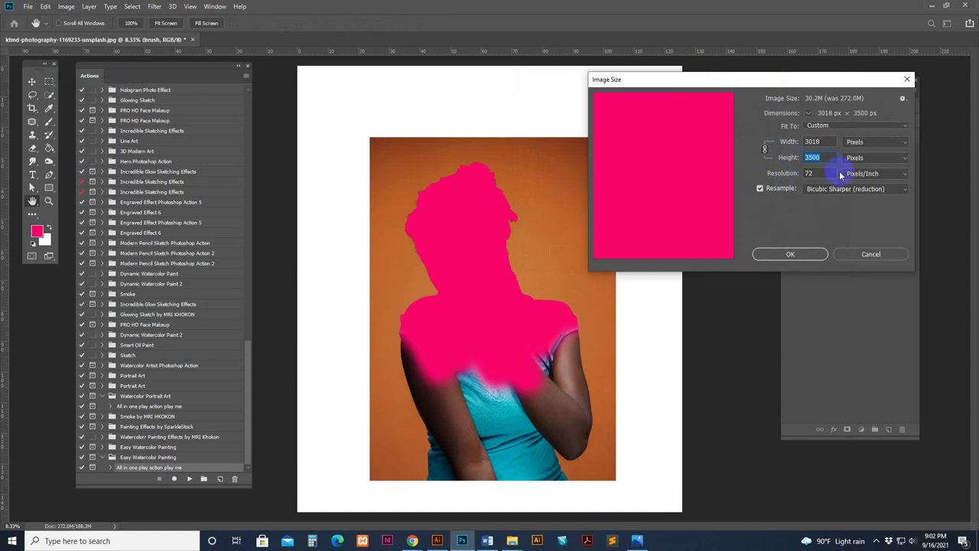
{"action": "left_click", "coordinate": [799, 254]}
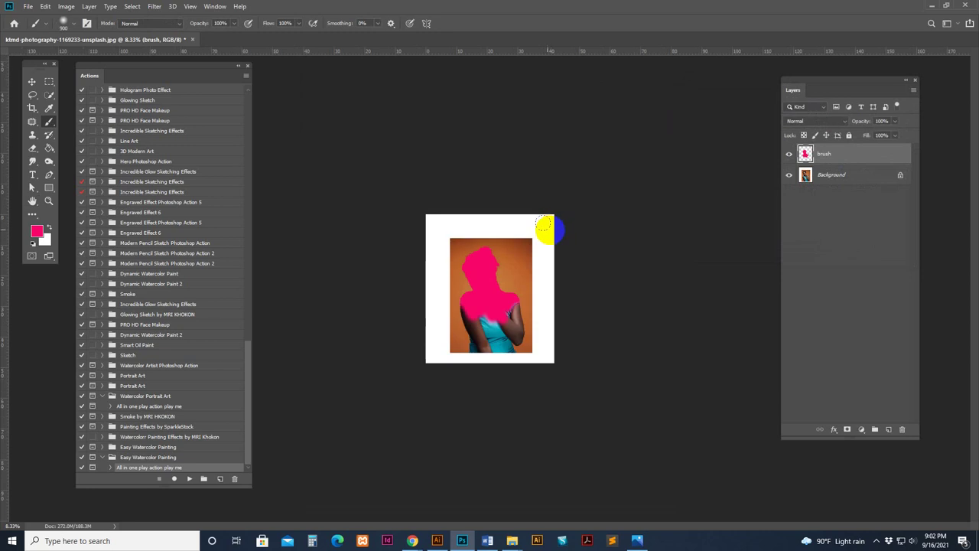
{"action": "left_click", "coordinate": [33, 83]}
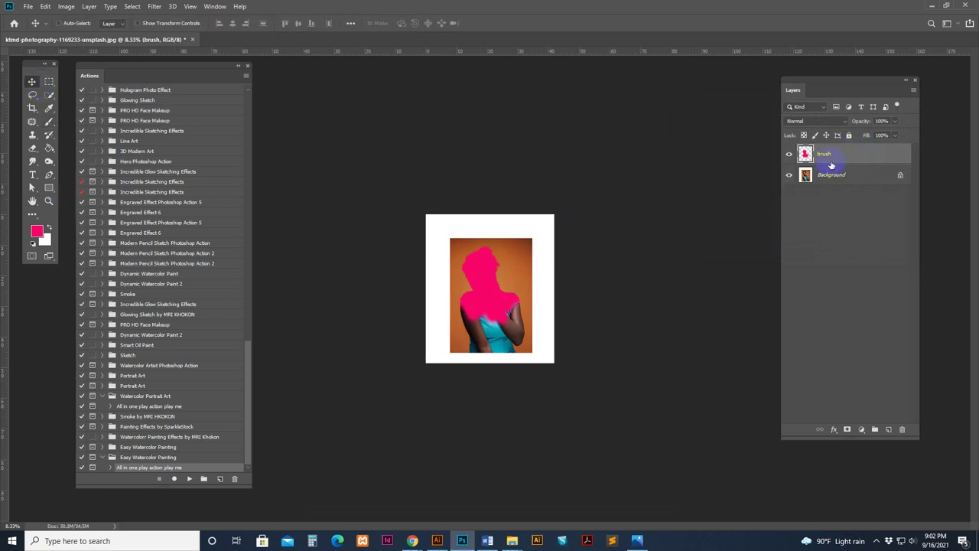
Step: Clear the document's history and close the History panel
{"action": "left_click", "coordinate": [215, 7]}
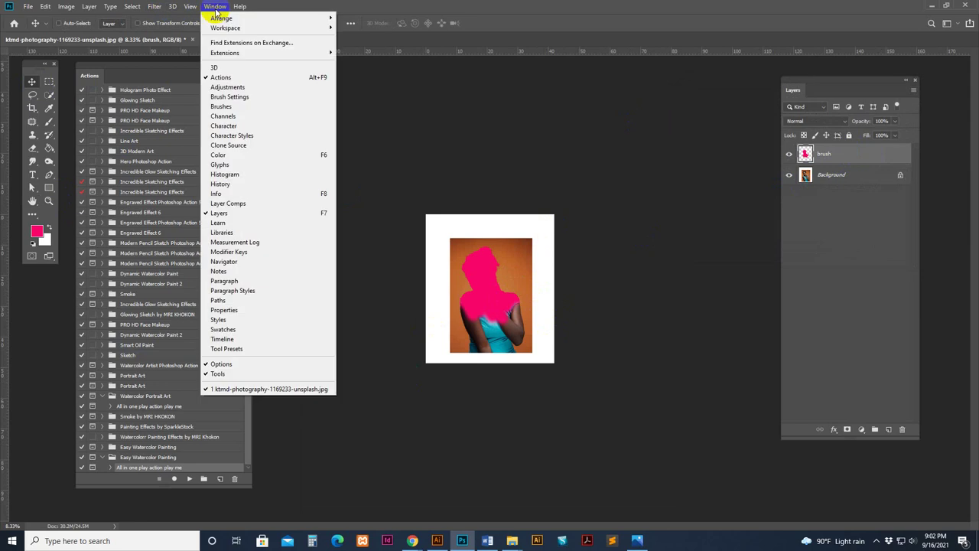
{"action": "left_click", "coordinate": [227, 184]}
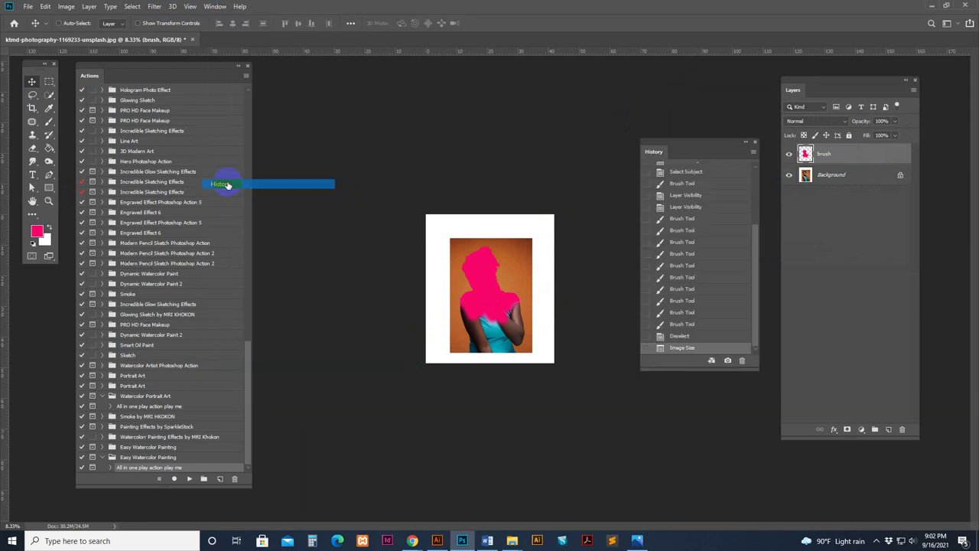
{"action": "left_click", "coordinate": [754, 152]}
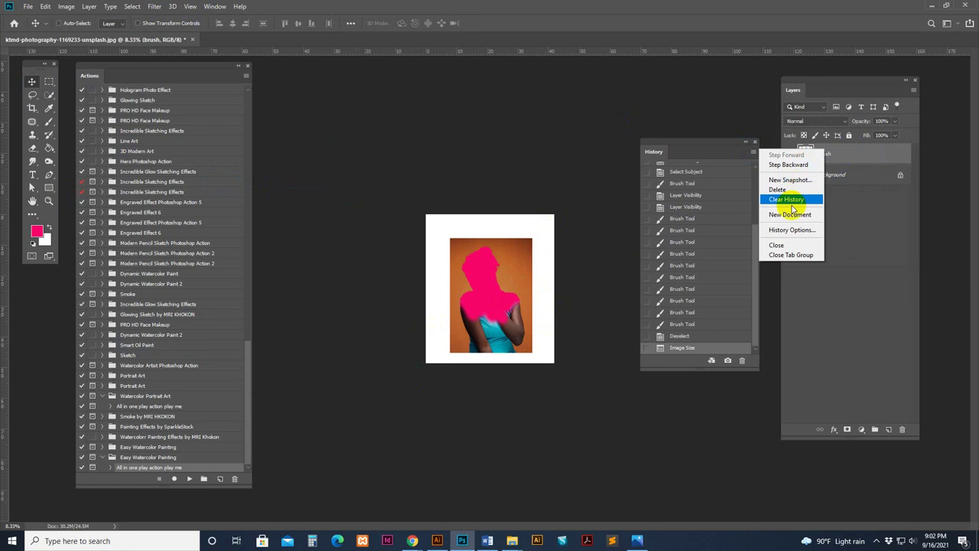
{"action": "left_click", "coordinate": [787, 199]}
{"action": "left_click", "coordinate": [754, 144]}
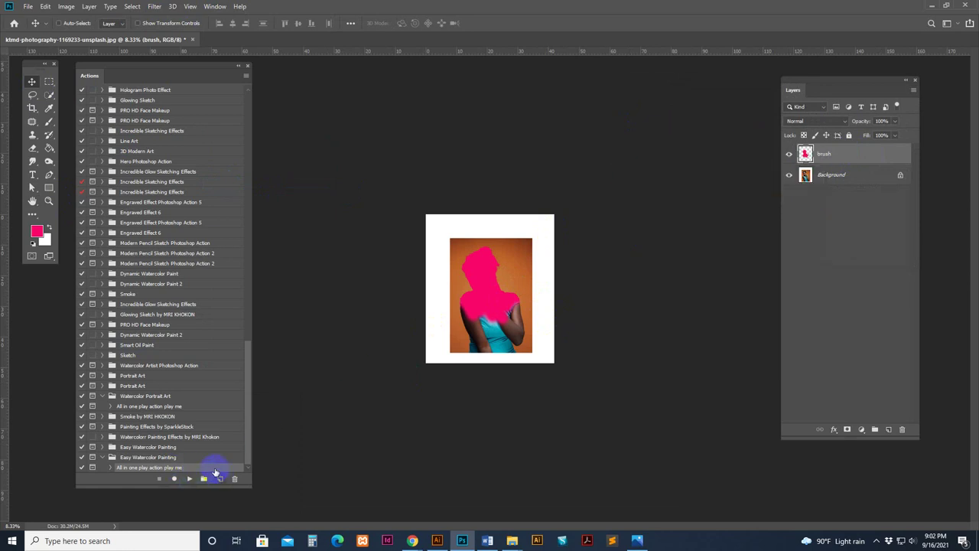
Step: Run the "All in one play action play me" action from the Easy Watercolor Painting set and dismiss its closing message
{"action": "left_click", "coordinate": [149, 458]}
{"action": "left_click", "coordinate": [150, 467]}
{"action": "left_click", "coordinate": [129, 468]}
{"action": "left_click", "coordinate": [191, 480]}
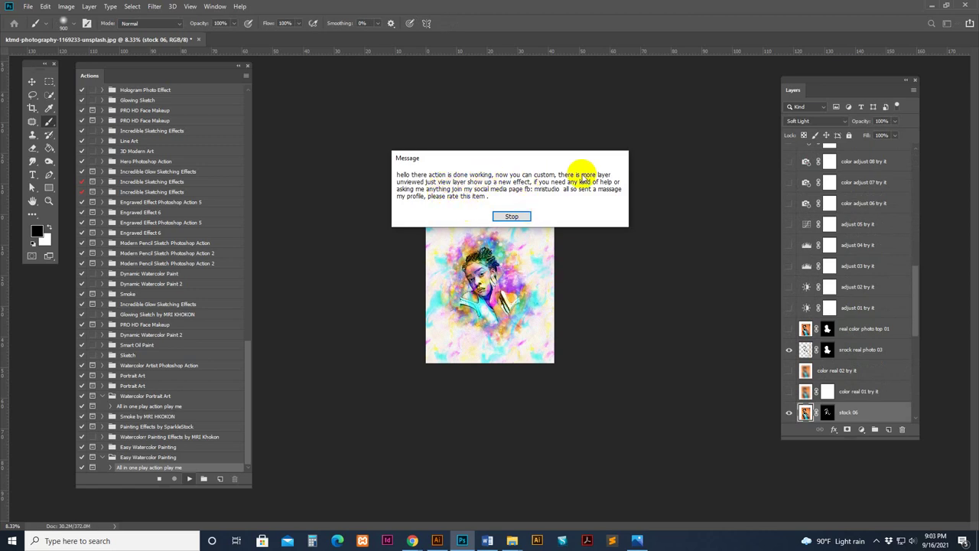
{"action": "left_click", "coordinate": [518, 216]}
Step: Examine the finished watercolor portrait up close in full-screen view, inspecting the face, hair, shoulders and paint texture
{"action": "key", "text": "z"}
{"action": "left_click", "coordinate": [496, 246]}
{"action": "left_click", "coordinate": [496, 246]}
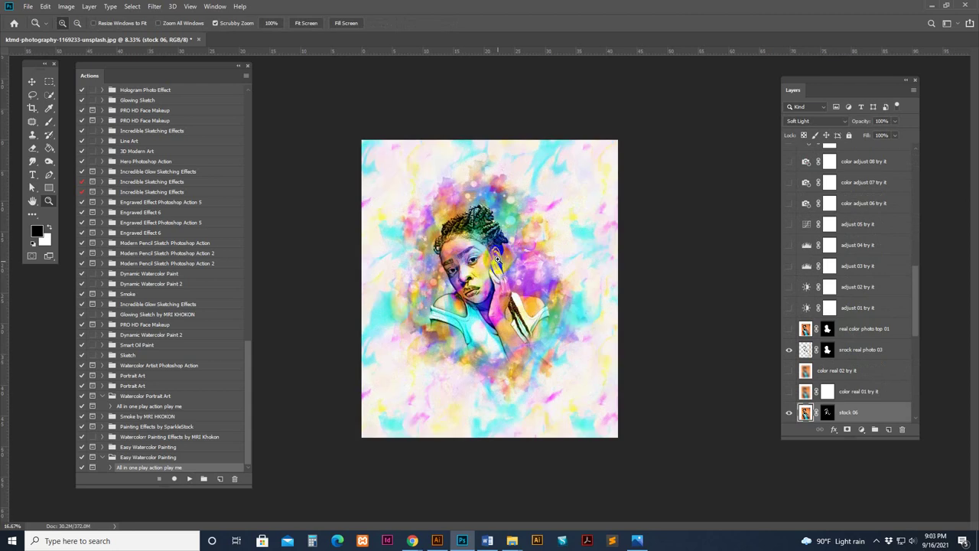
{"action": "left_click", "coordinate": [497, 247]}
{"action": "left_click", "coordinate": [496, 246]}
{"action": "left_click", "coordinate": [496, 237]}
{"action": "left_click_drag", "start_coordinate": [490, 280], "coordinate": [577, 270]}
{"action": "key", "text": "f"}
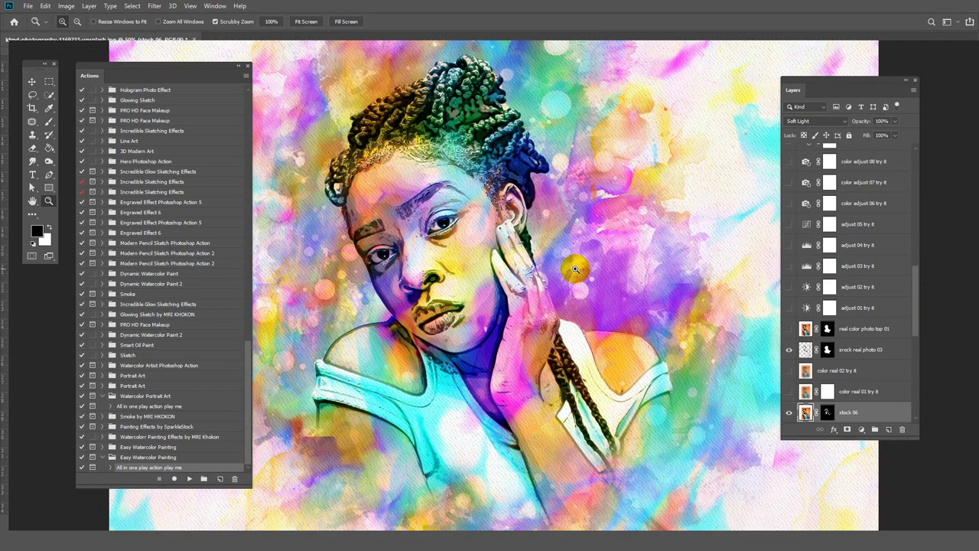
{"action": "key", "text": "f"}
{"action": "left_click", "coordinate": [577, 266]}
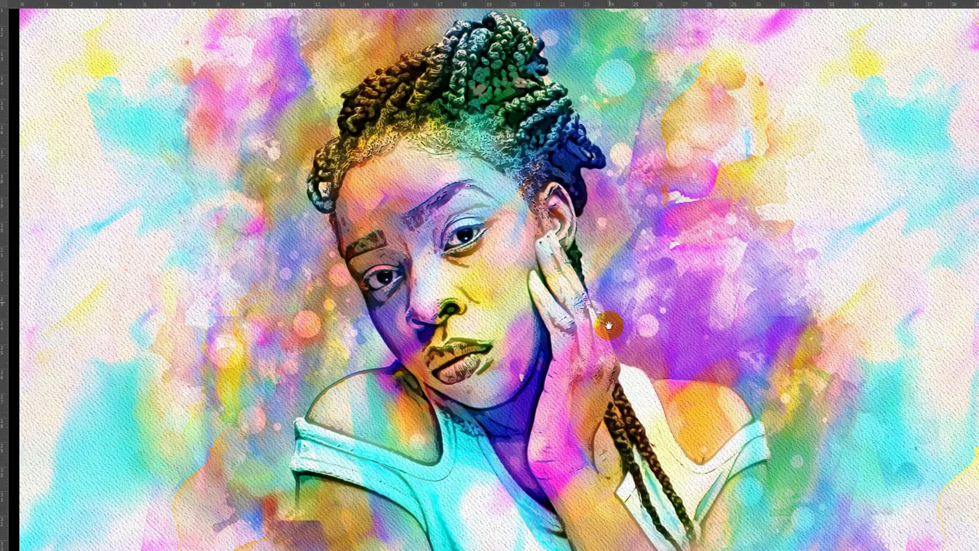
{"action": "left_click_drag", "start_coordinate": [662, 235], "coordinate": [666, 265]}
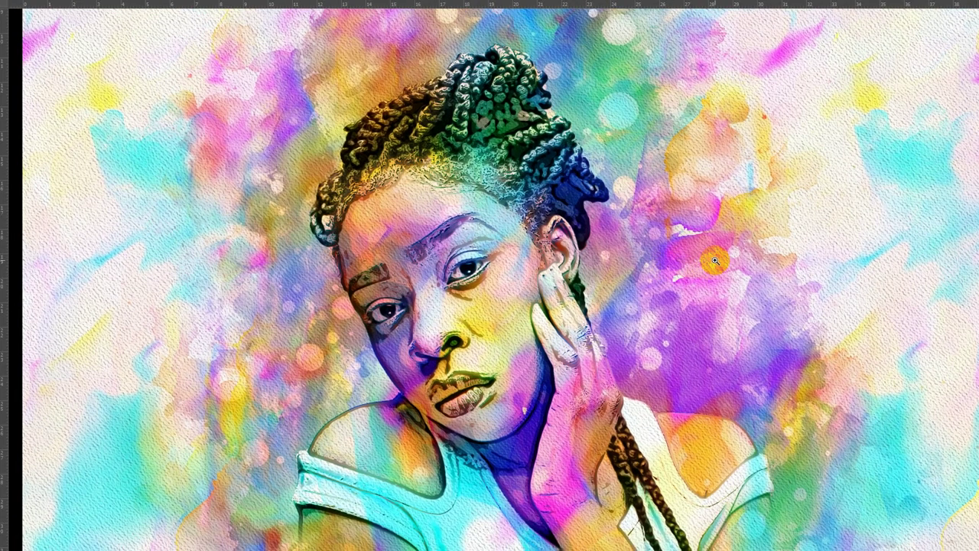
{"action": "left_click_drag", "start_coordinate": [735, 344], "coordinate": [727, 308]}
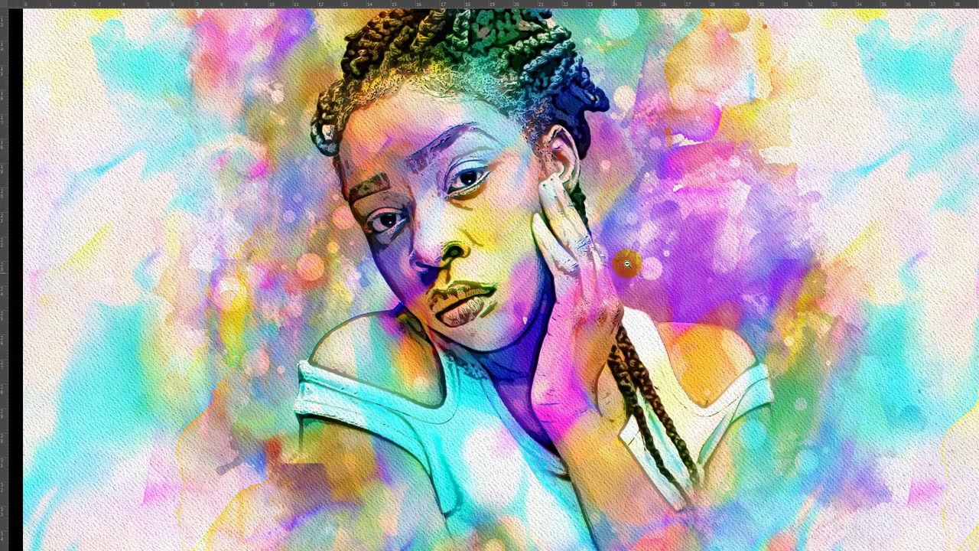
{"action": "left_click", "coordinate": [628, 264], "text": "alt"}
{"action": "left_click_drag", "start_coordinate": [595, 278], "coordinate": [577, 298]}
{"action": "key", "text": "f"}
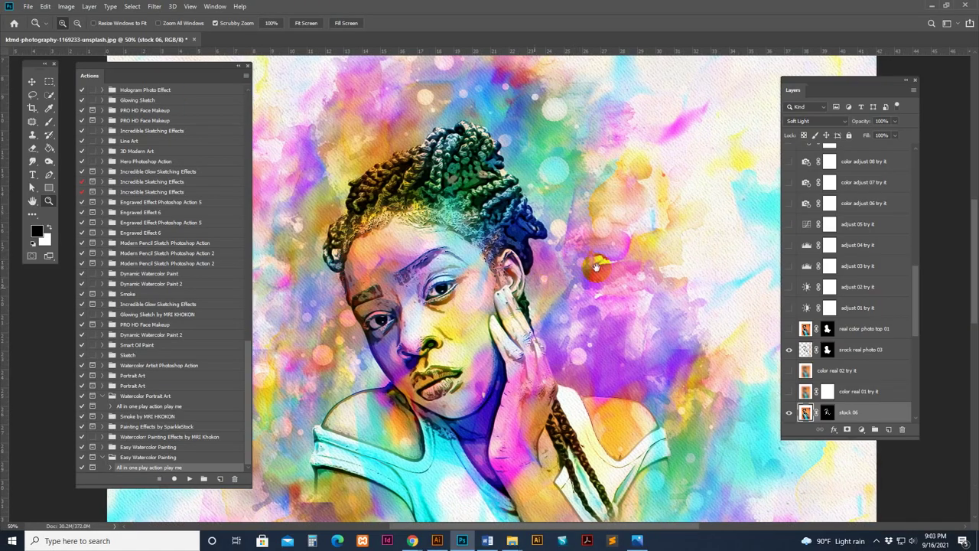
{"action": "left_click_drag", "start_coordinate": [533, 289], "coordinate": [604, 265]}
{"action": "left_click", "coordinate": [603, 264], "text": "alt"}
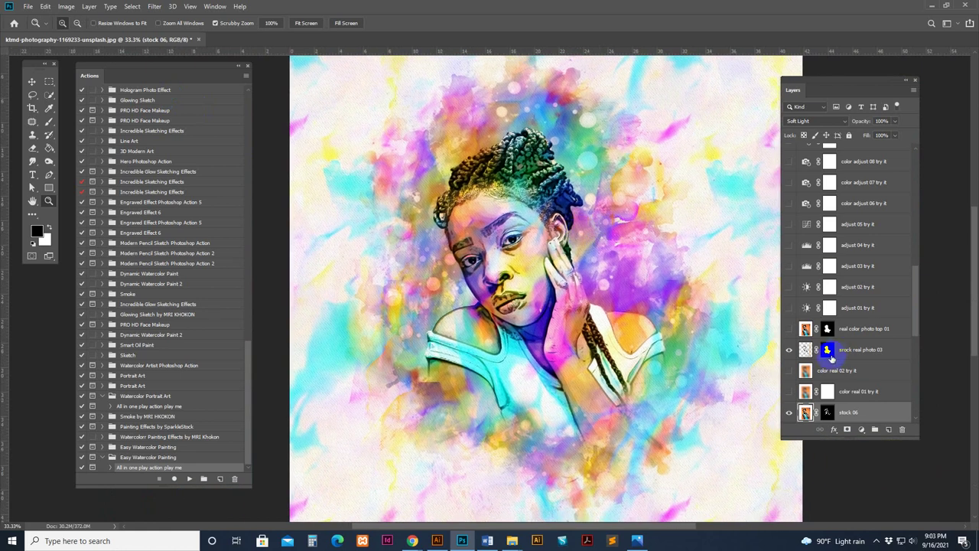
Step: Enlarge the Layers panel and compare the painting with the background color 01 layer hidden and shown
{"action": "scroll", "coordinate": [818, 370], "scroll_direction": "down", "scroll_amount": 2}
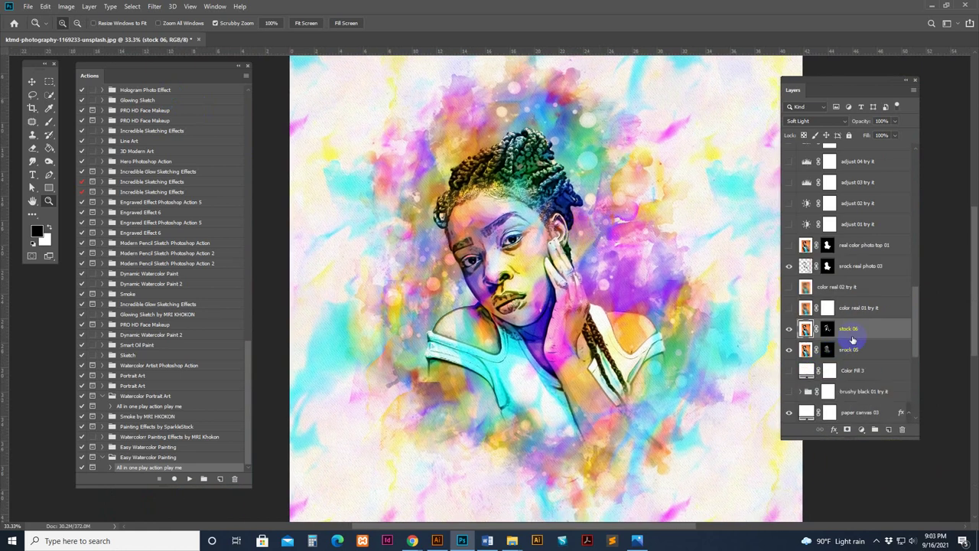
{"action": "scroll", "coordinate": [861, 338], "scroll_direction": "down", "scroll_amount": 4}
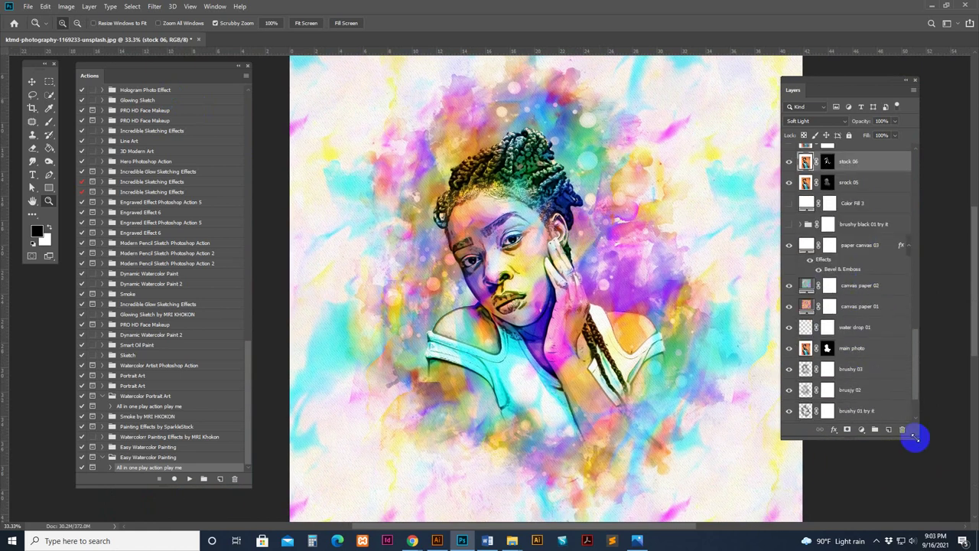
{"action": "left_click_drag", "start_coordinate": [915, 436], "coordinate": [946, 475]}
{"action": "scroll", "coordinate": [935, 374], "scroll_direction": "down", "scroll_amount": 2}
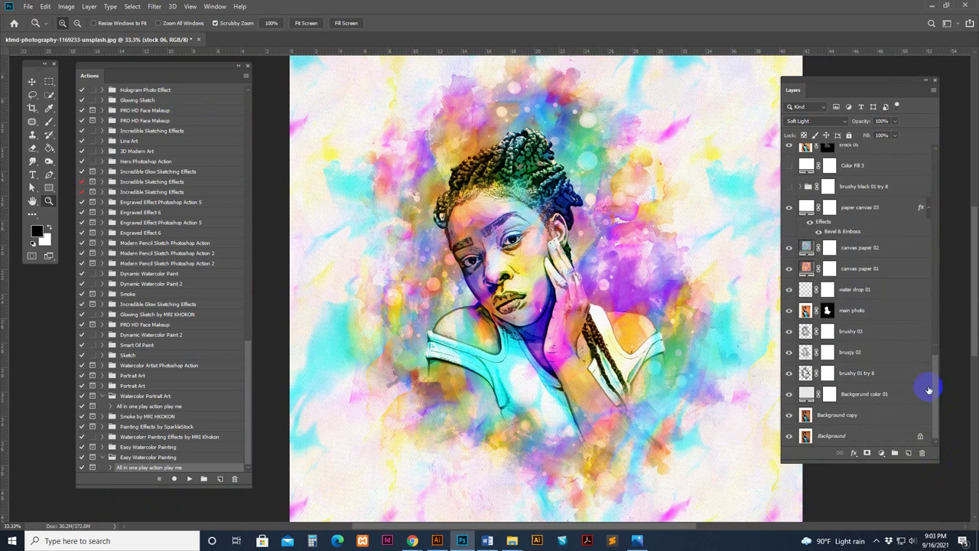
{"action": "left_click", "coordinate": [859, 394]}
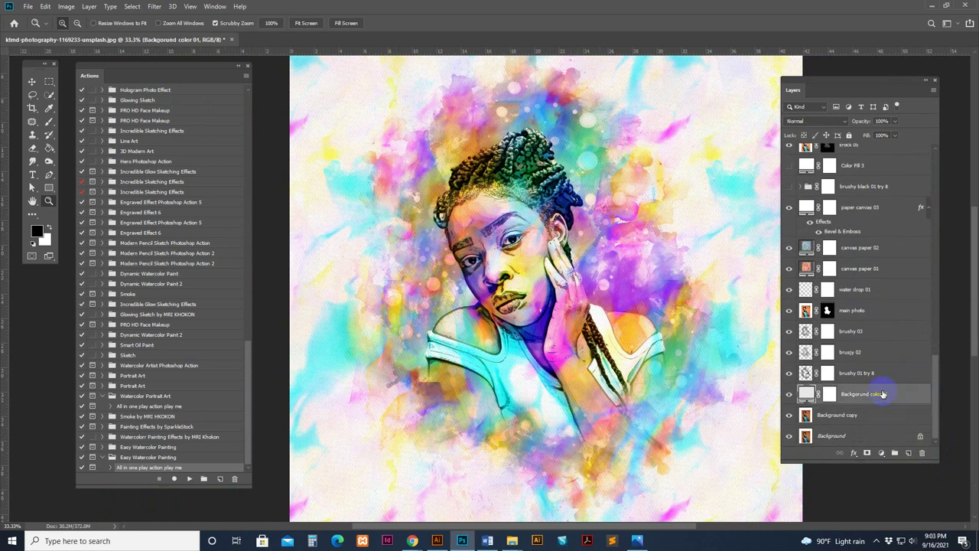
{"action": "left_click", "coordinate": [789, 394]}
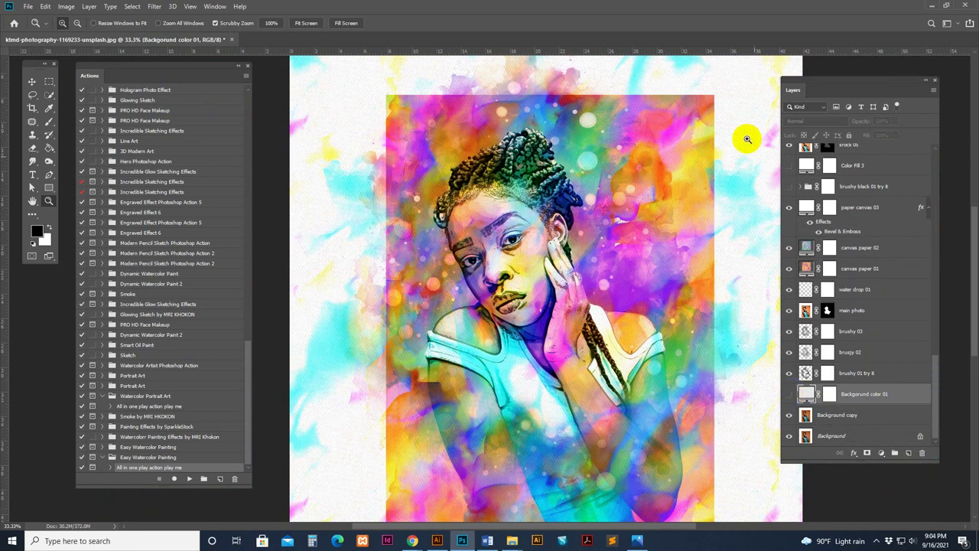
{"action": "left_click", "coordinate": [789, 395]}
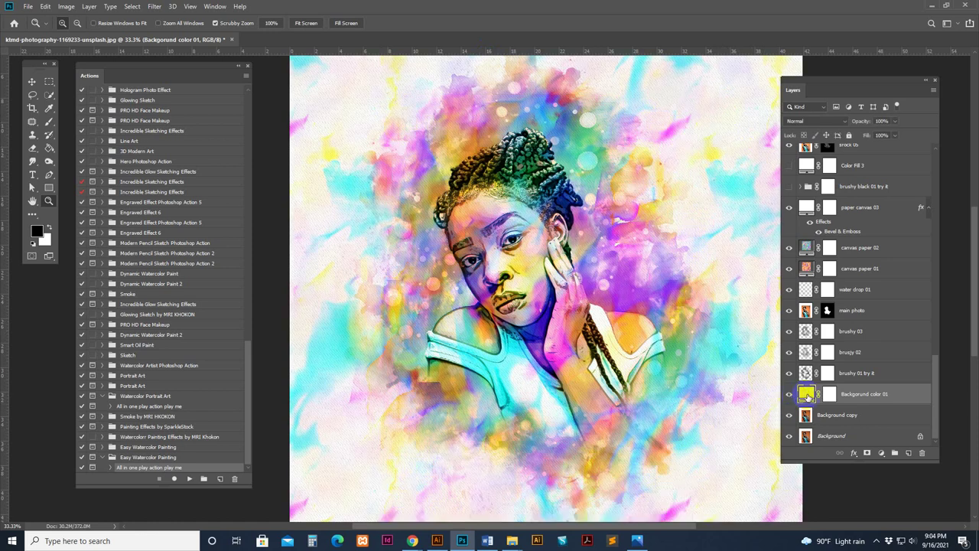
Step: Change the background color 01 layer's fill to the near-white gray f7f7f7
{"action": "double_click", "coordinate": [808, 395]}
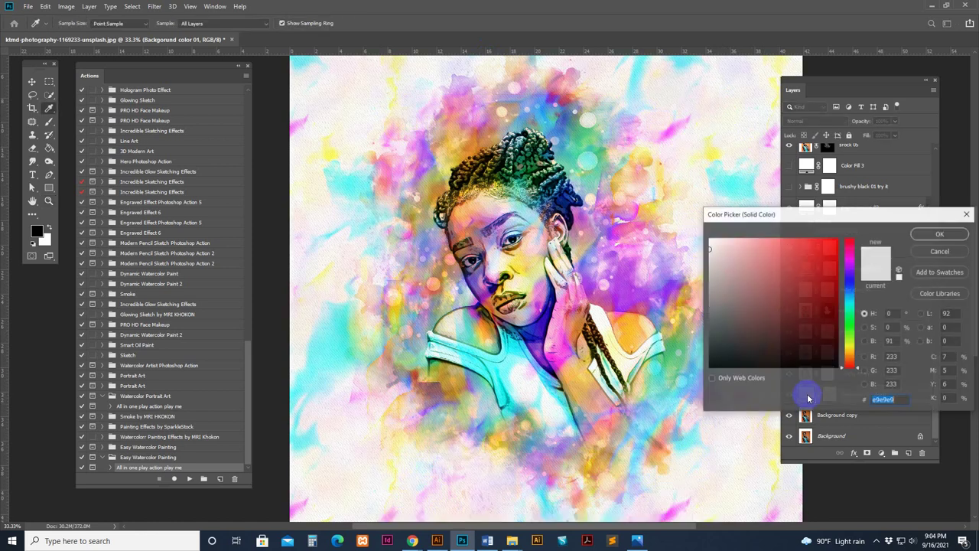
{"action": "left_click", "coordinate": [709, 239]}
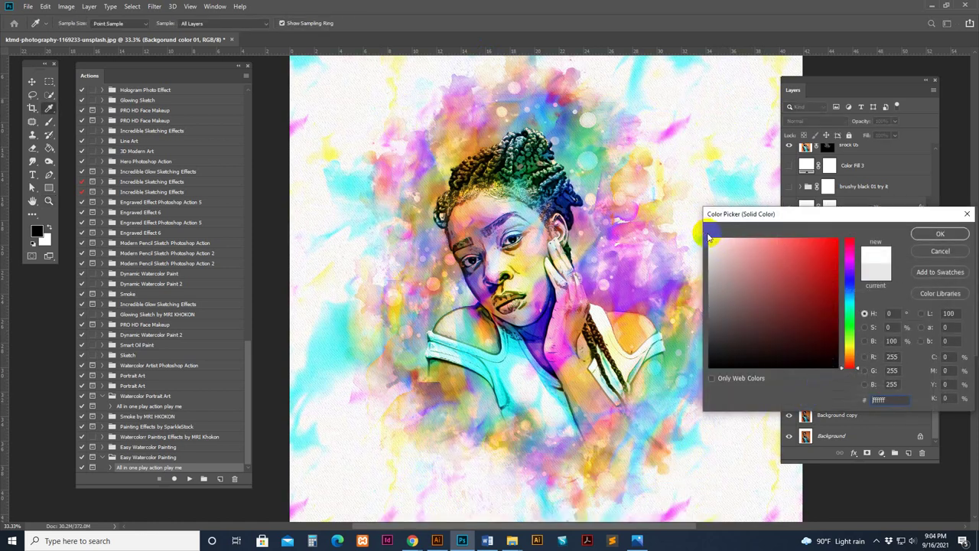
{"action": "left_click_drag", "start_coordinate": [714, 253], "coordinate": [706, 252]}
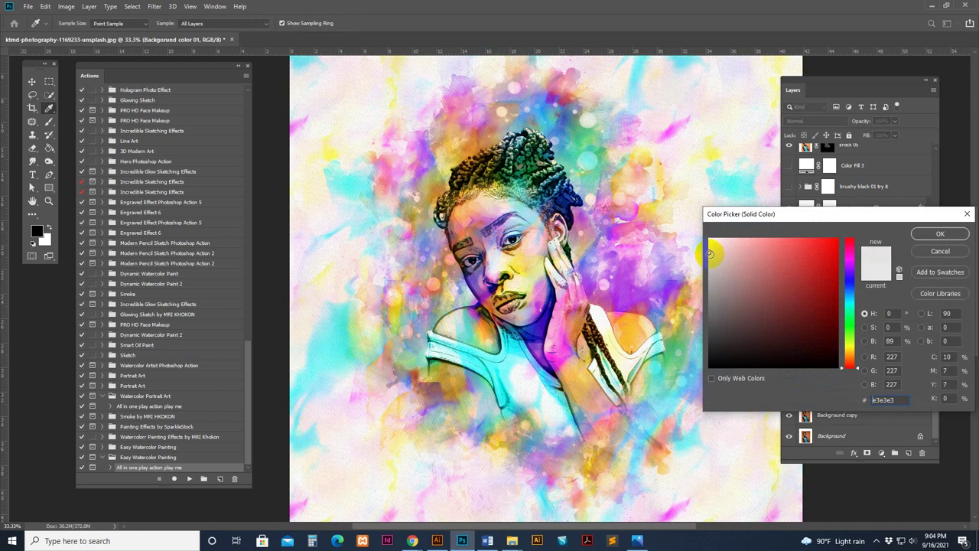
{"action": "left_click", "coordinate": [713, 242]}
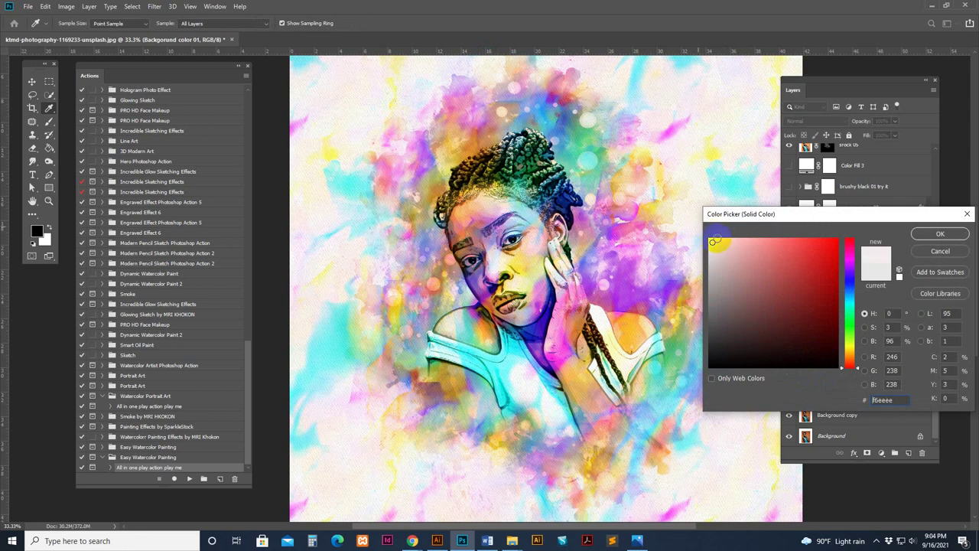
{"action": "left_click", "coordinate": [707, 237]}
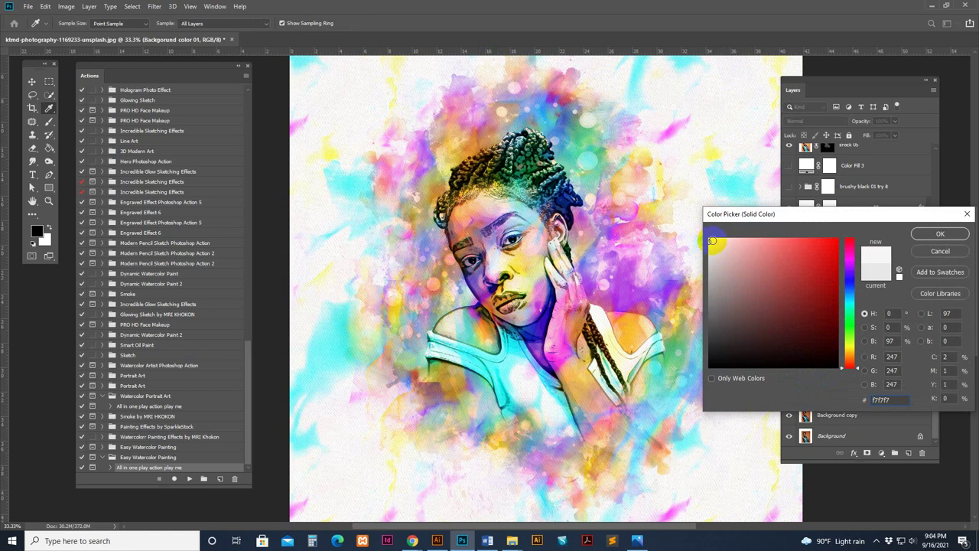
{"action": "left_click", "coordinate": [941, 232]}
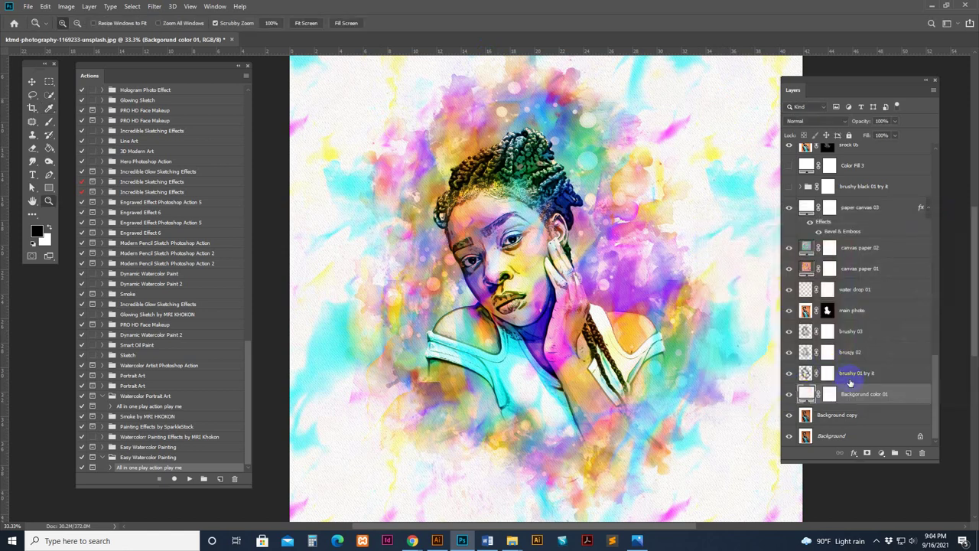
Step: Compare the painting with the "brushy 01 try it" layer hidden and shown, leaving the layer visible
{"action": "left_click", "coordinate": [850, 374]}
{"action": "left_click", "coordinate": [789, 372]}
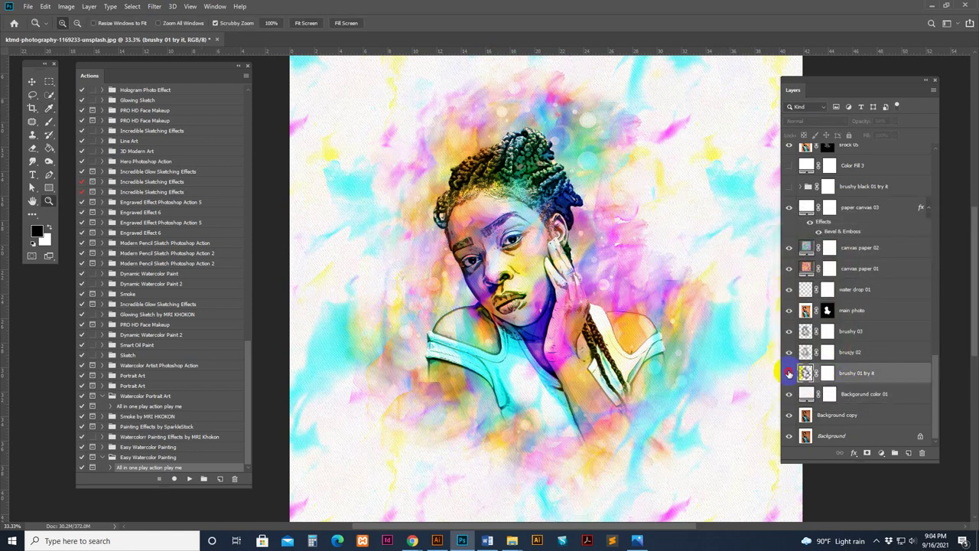
{"action": "left_click", "coordinate": [789, 373]}
{"action": "left_click", "coordinate": [788, 372]}
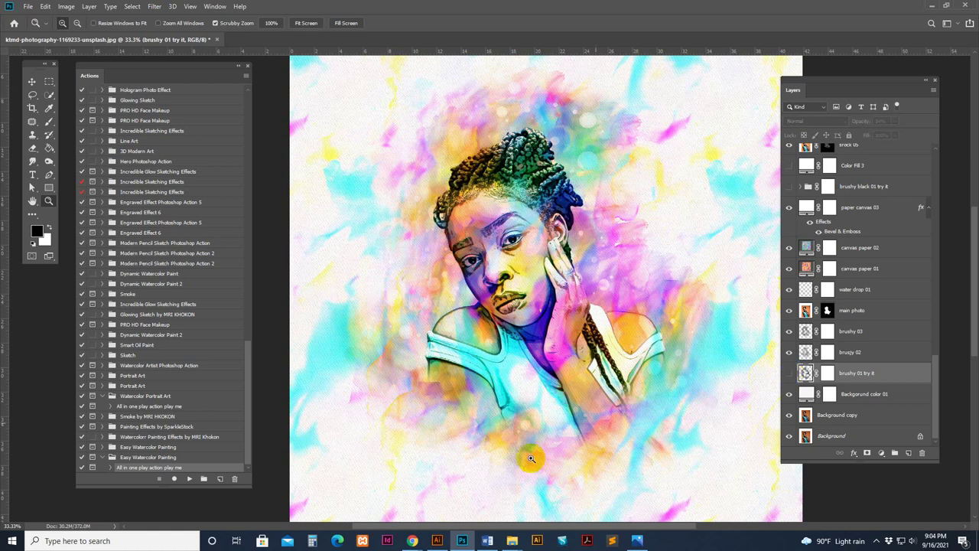
{"action": "left_click", "coordinate": [789, 373]}
Step: Check the effect of the brusjy 02 and brushy 03 layers by hiding and showing each one
{"action": "left_click", "coordinate": [805, 352]}
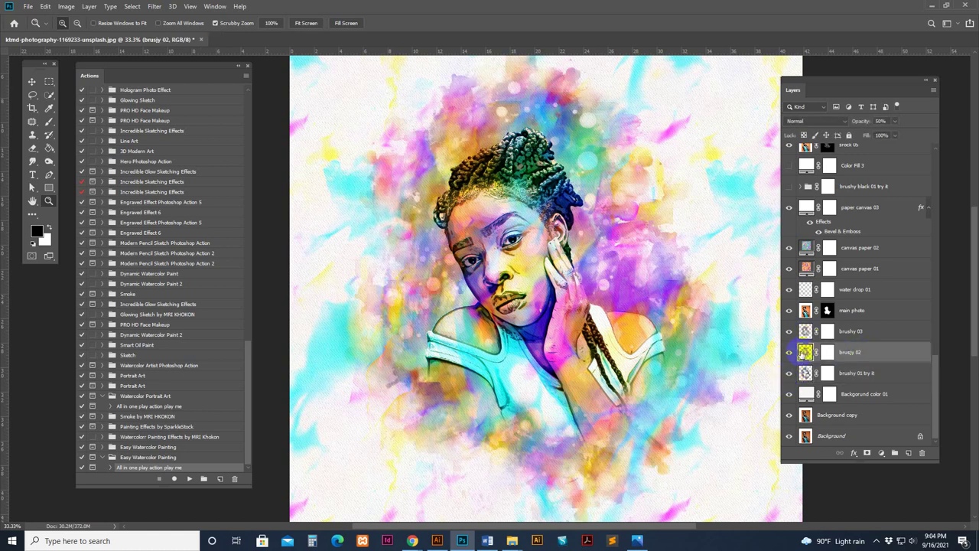
{"action": "left_click", "coordinate": [788, 353]}
{"action": "left_click", "coordinate": [788, 353]}
{"action": "left_click", "coordinate": [796, 336]}
{"action": "left_click", "coordinate": [788, 334]}
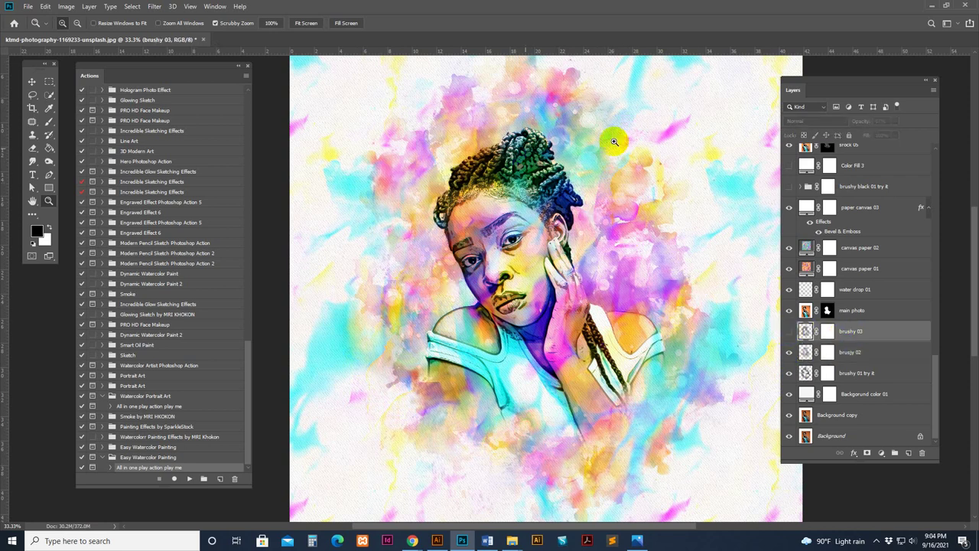
{"action": "left_click", "coordinate": [789, 331]}
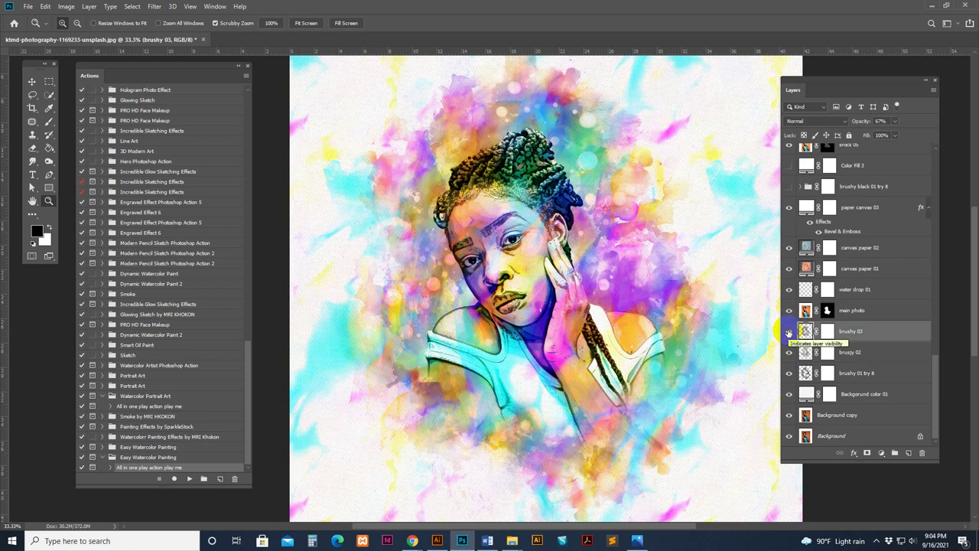
Step: Lower the brushy 03 layer's opacity to 38% and compare the painting with the layer hidden and shown
{"action": "left_click", "coordinate": [898, 123]}
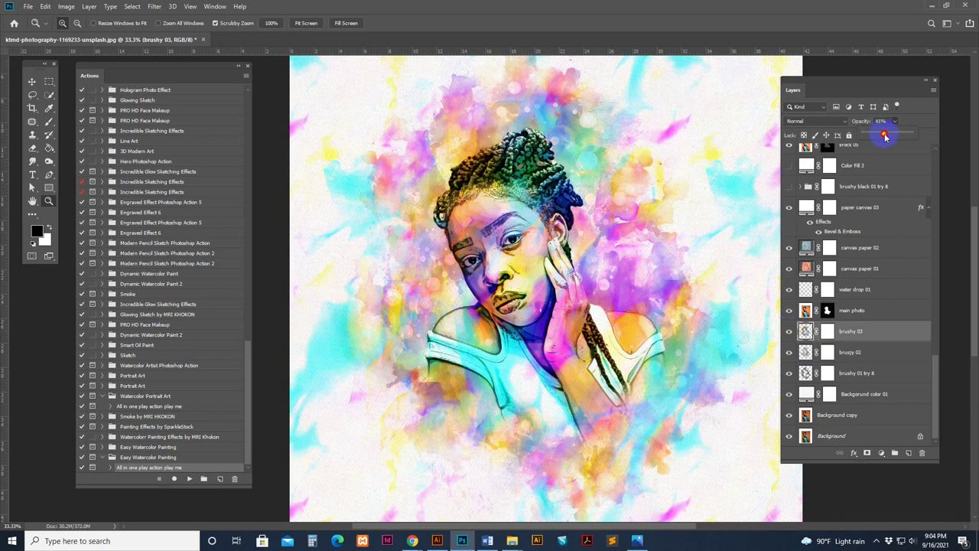
{"action": "left_click_drag", "start_coordinate": [885, 136], "coordinate": [883, 136]}
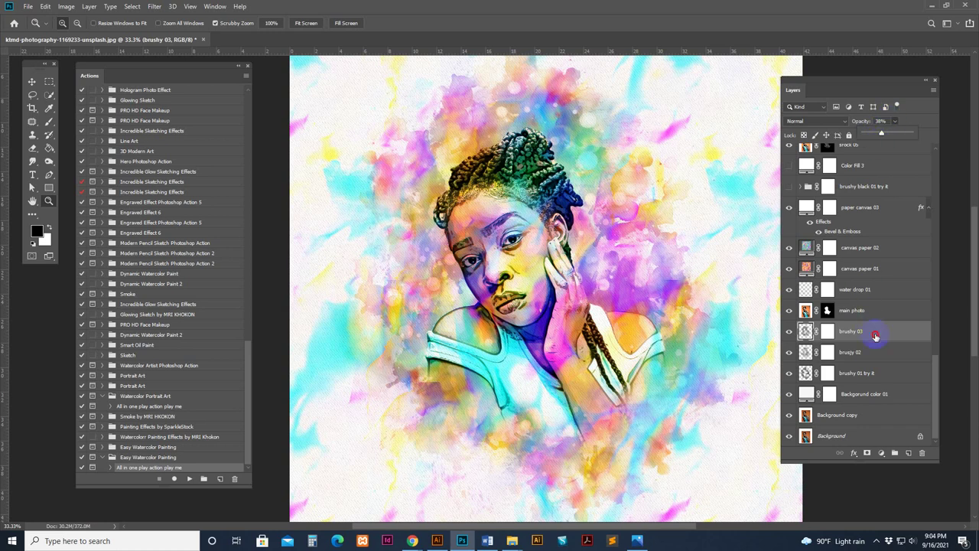
{"action": "left_click", "coordinate": [790, 332]}
{"action": "left_click", "coordinate": [790, 333]}
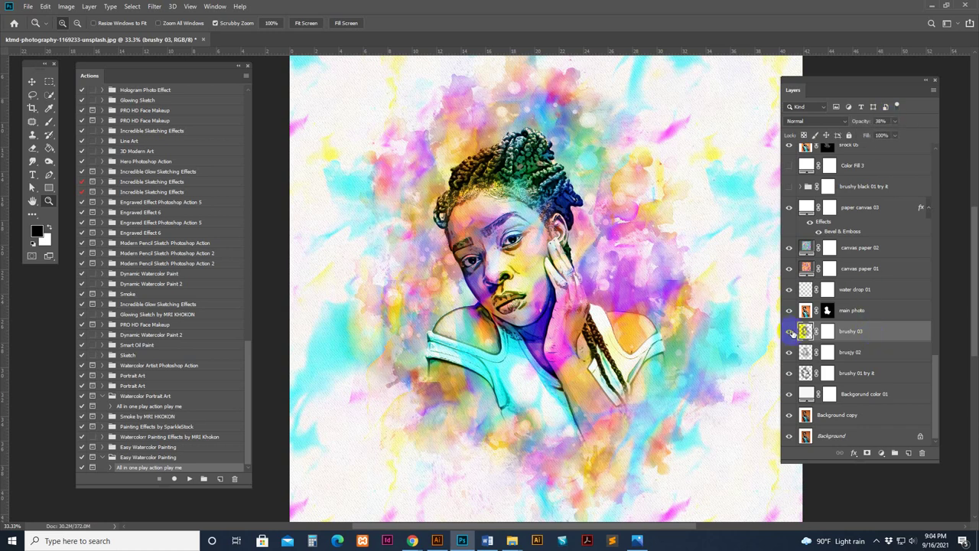
Step: Compare the portrait with the main photo layer hidden and shown, leaving the layer visible
{"action": "left_click", "coordinate": [873, 314]}
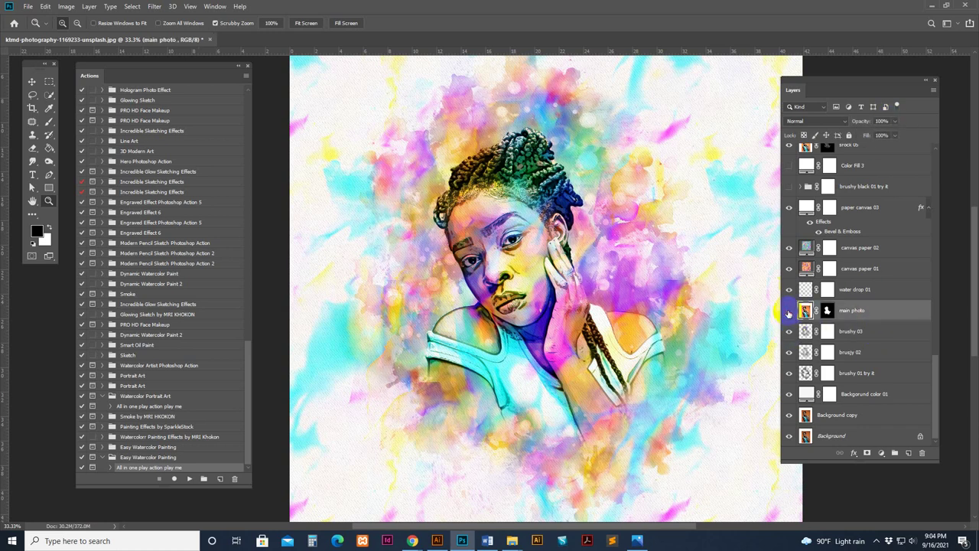
{"action": "left_click", "coordinate": [789, 310]}
{"action": "left_click", "coordinate": [789, 310]}
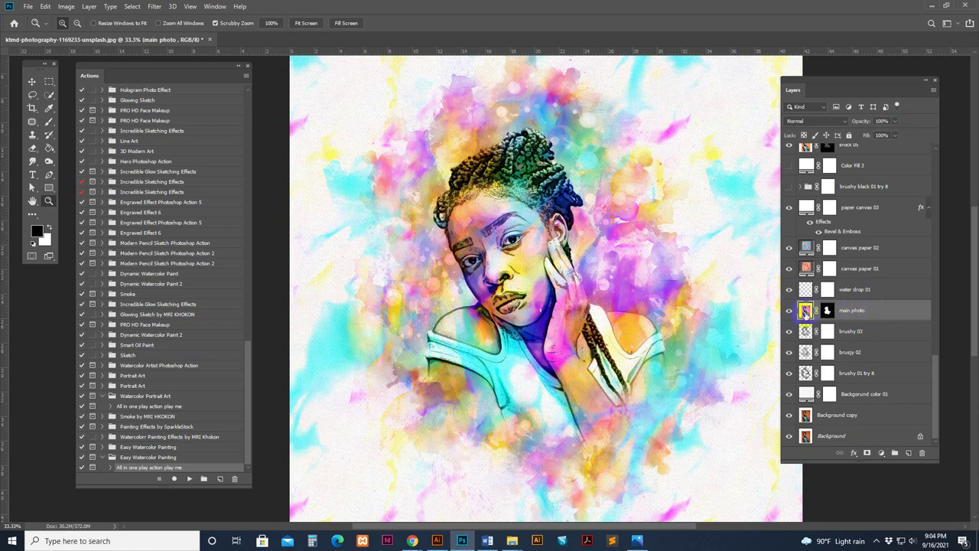
{"action": "left_click", "coordinate": [789, 312]}
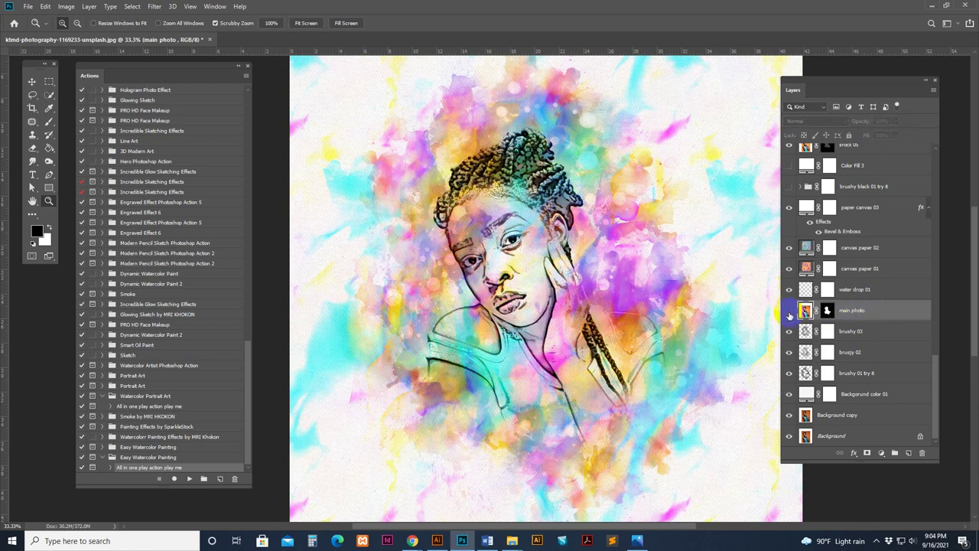
{"action": "left_click", "coordinate": [789, 311]}
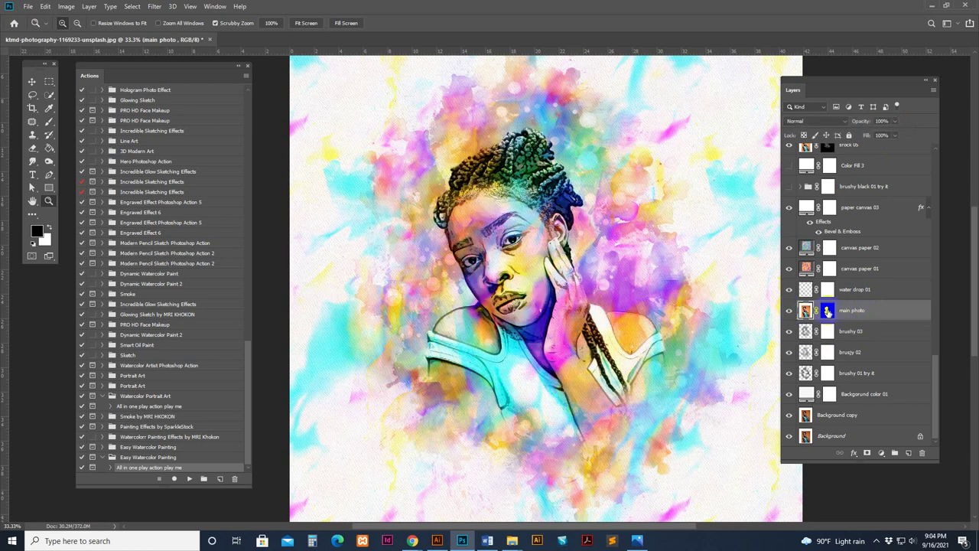
Step: Make the main photo layer's mask active and choose the Brush tool with black as the foreground color
{"action": "left_click", "coordinate": [829, 311]}
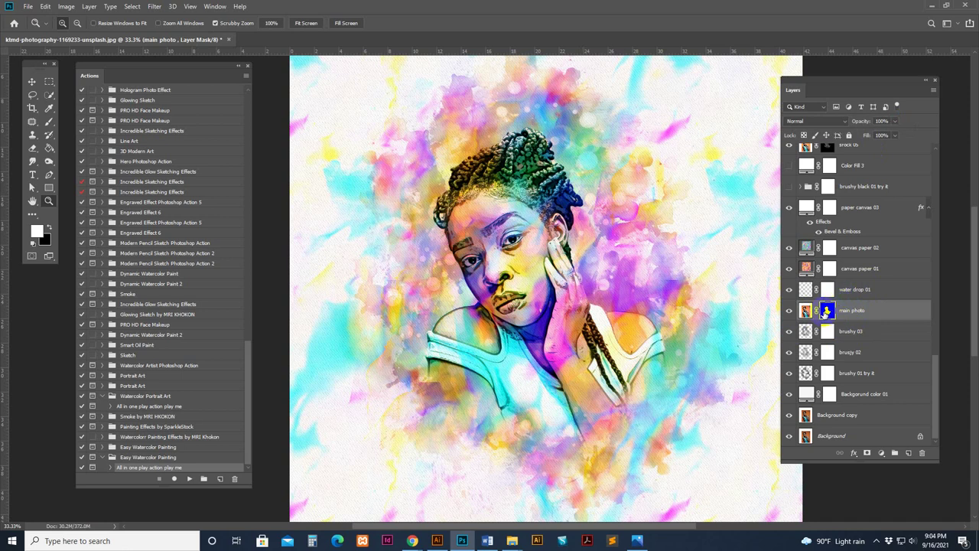
{"action": "left_click", "coordinate": [48, 121]}
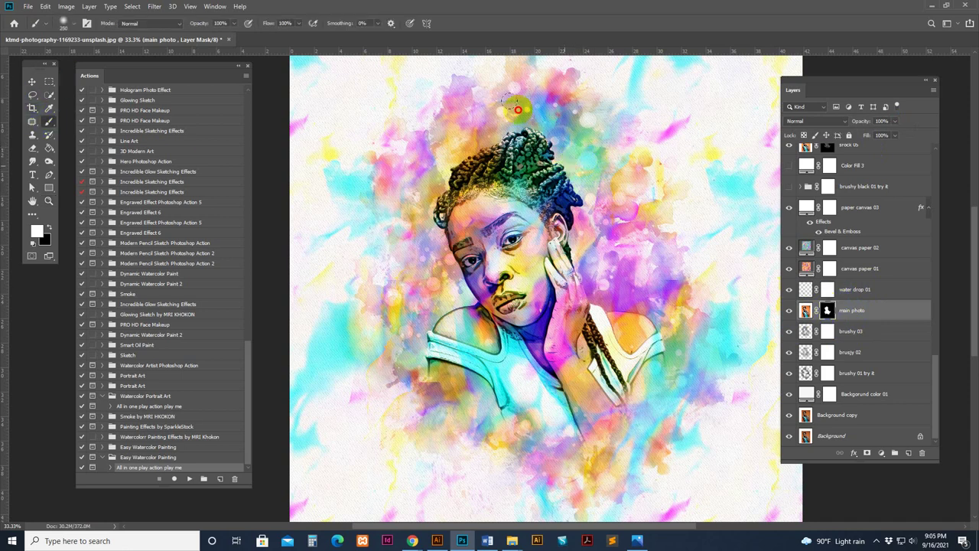
{"action": "left_click", "coordinate": [49, 227]}
{"action": "left_click", "coordinate": [46, 241]}
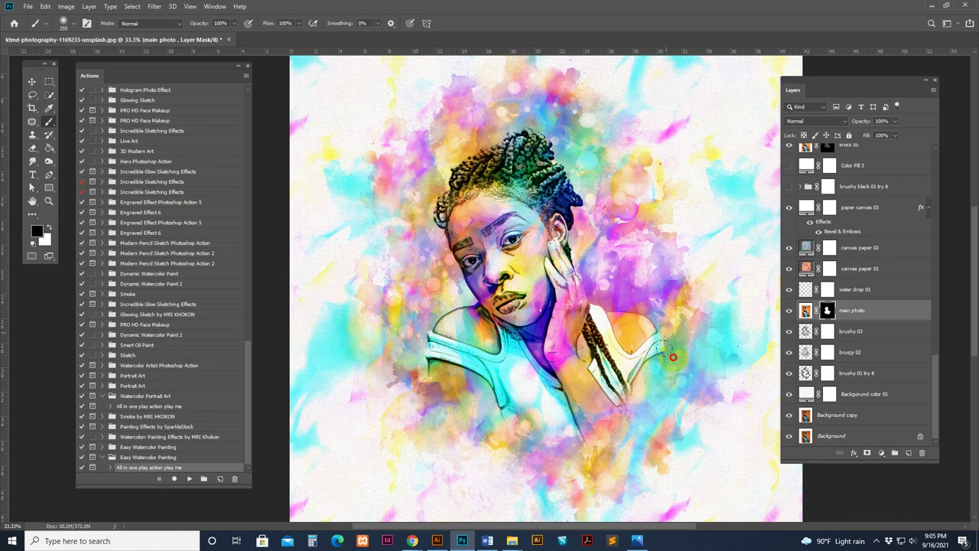
Step: Paint black on the main photo layer's mask around the figure's shoulders and hair using a 250 px brush
{"action": "left_click", "coordinate": [652, 289]}
{"action": "mouse_move", "coordinate": [652, 289]}
{"action": "left_mouse_down"}
{"action": "mouse_move", "coordinate": [624, 290]}
{"action": "mouse_move", "coordinate": [602, 263]}
{"action": "mouse_move", "coordinate": [592, 222]}
{"action": "mouse_move", "coordinate": [576, 218]}
{"action": "mouse_move", "coordinate": [582, 168]}
{"action": "mouse_move", "coordinate": [548, 149]}
{"action": "left_mouse_up"}
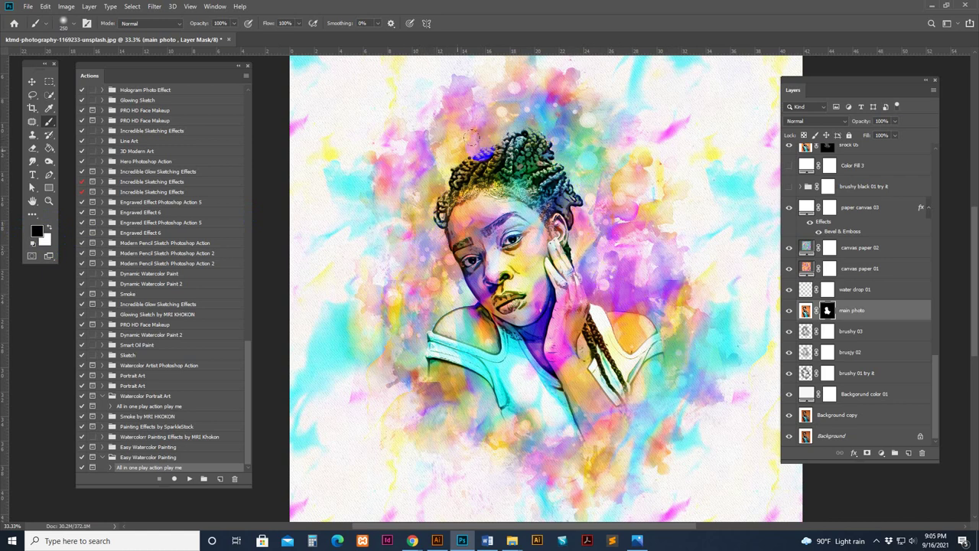
{"action": "left_click", "coordinate": [430, 204]}
{"action": "mouse_move", "coordinate": [430, 203]}
{"action": "left_mouse_down"}
{"action": "mouse_move", "coordinate": [385, 226]}
{"action": "mouse_move", "coordinate": [426, 299]}
{"action": "mouse_move", "coordinate": [404, 368]}
{"action": "mouse_move", "coordinate": [496, 419]}
{"action": "mouse_move", "coordinate": [606, 443]}
{"action": "left_mouse_up"}
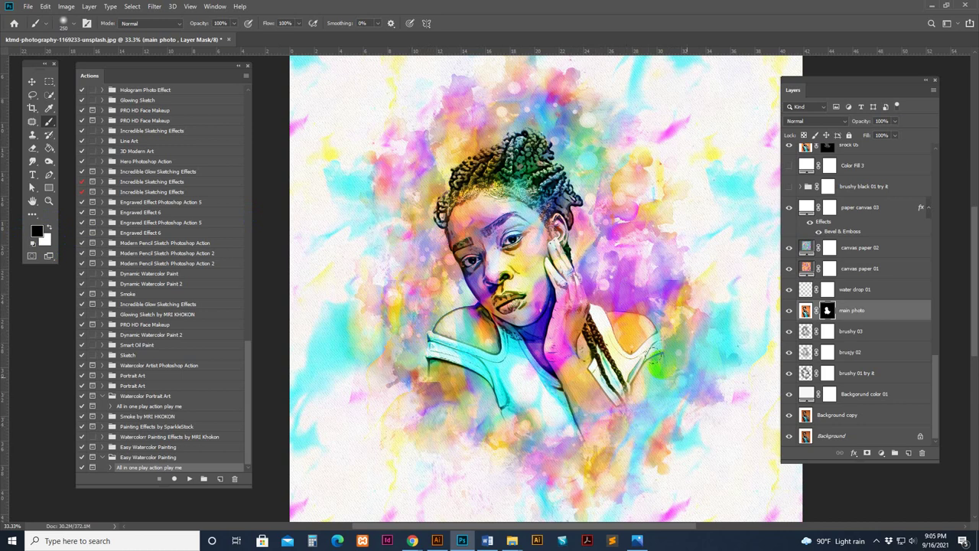
Step: Compare the painting with the canvas paper 01 layer hidden and shown
{"action": "left_click", "coordinate": [870, 269]}
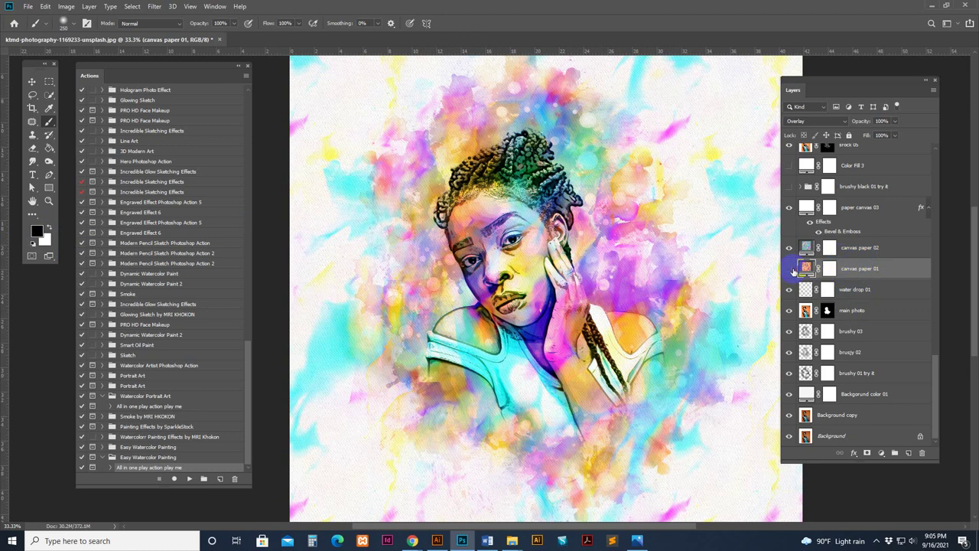
{"action": "left_click", "coordinate": [791, 270]}
{"action": "left_click", "coordinate": [790, 269]}
{"action": "left_click_drag", "start_coordinate": [728, 306], "coordinate": [695, 278]}
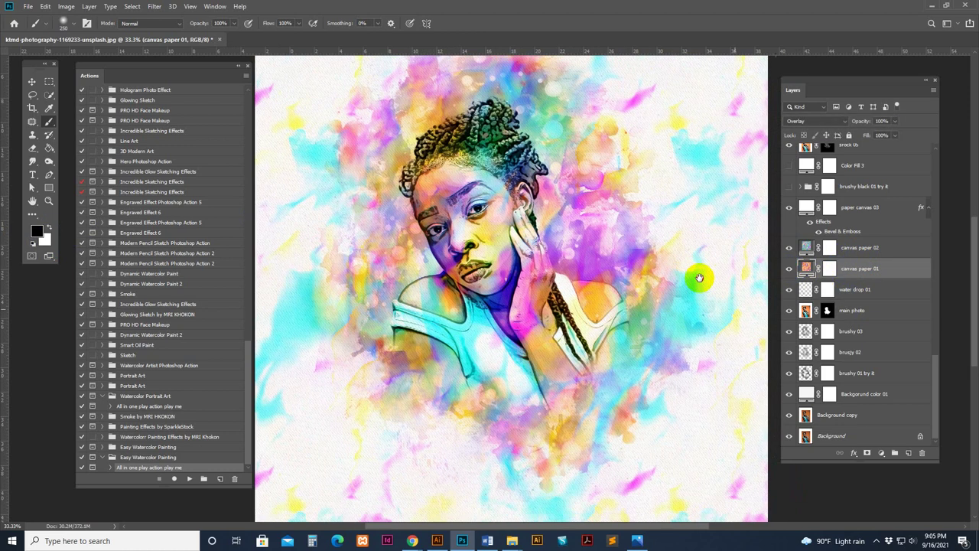
Step: Paint black on the canvas paper 01 mask along the painting's lower-right and right edges, enlarging the brush to 500 px
{"action": "left_click", "coordinate": [828, 269]}
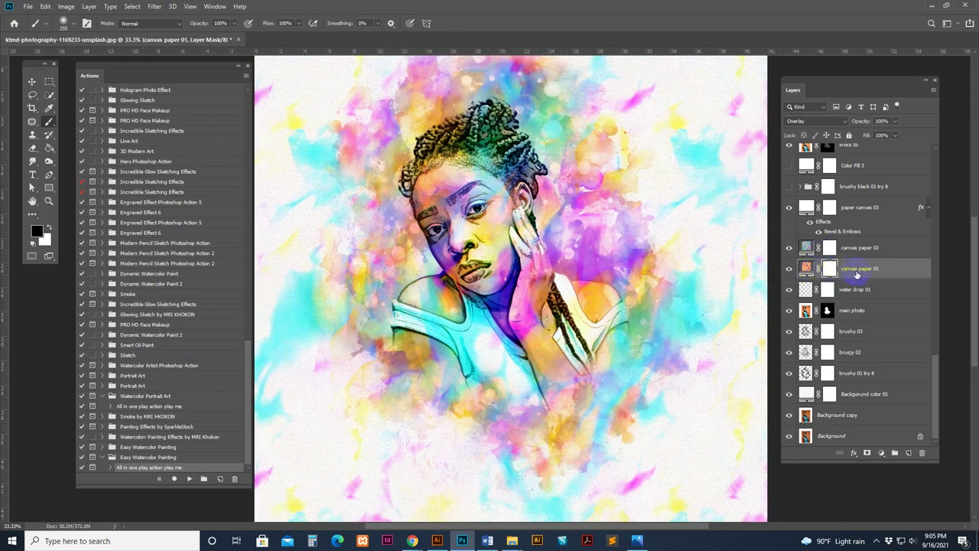
{"action": "scroll", "coordinate": [674, 337], "scroll_direction": "down", "scroll_amount": 3}
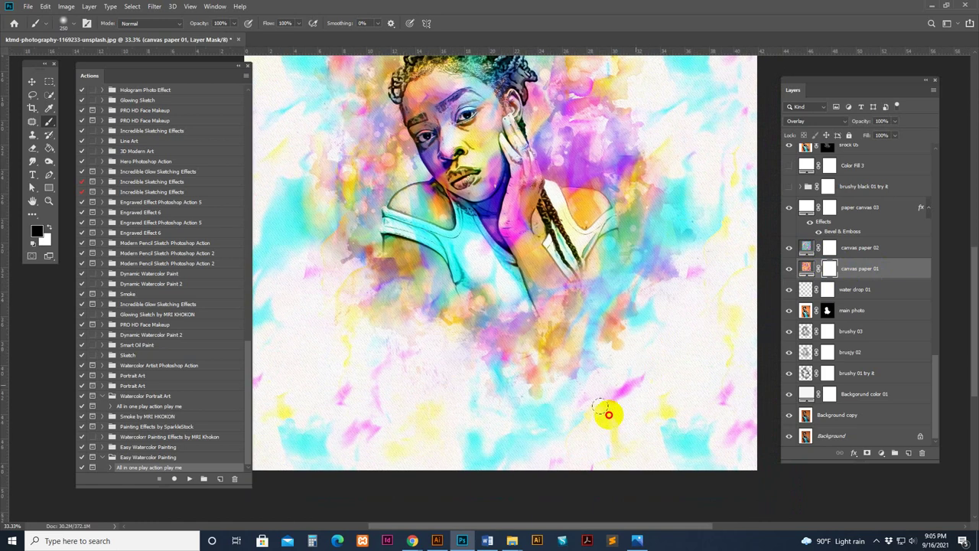
{"action": "left_click_drag", "start_coordinate": [714, 433], "coordinate": [696, 431]}
{"action": "key", "text": "bracketright"}
{"action": "key", "text": "bracketright"}
{"action": "key", "text": "bracketright"}
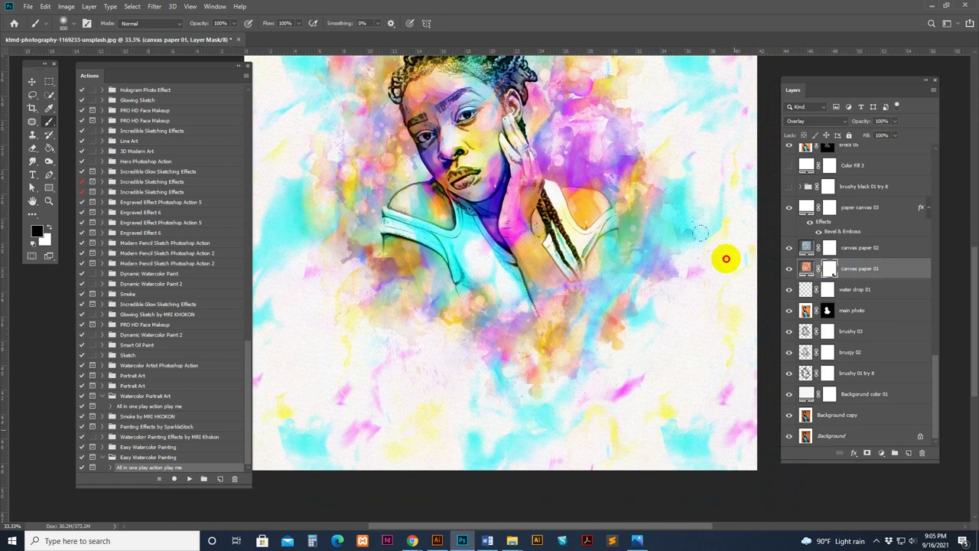
{"action": "scroll", "coordinate": [681, 252], "scroll_direction": "up", "scroll_amount": 2}
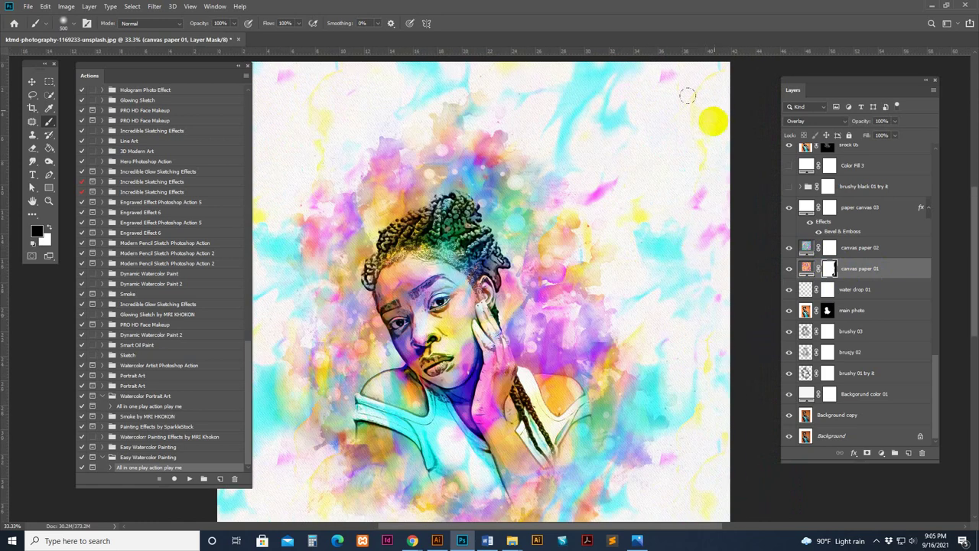
Step: Mask out the canvas paper 01 texture along the painting's top, left and lower-left edges
{"action": "scroll", "coordinate": [651, 115], "scroll_direction": "up", "scroll_amount": 3}
{"action": "scroll", "coordinate": [581, 98], "scroll_direction": "left", "scroll_amount": 3}
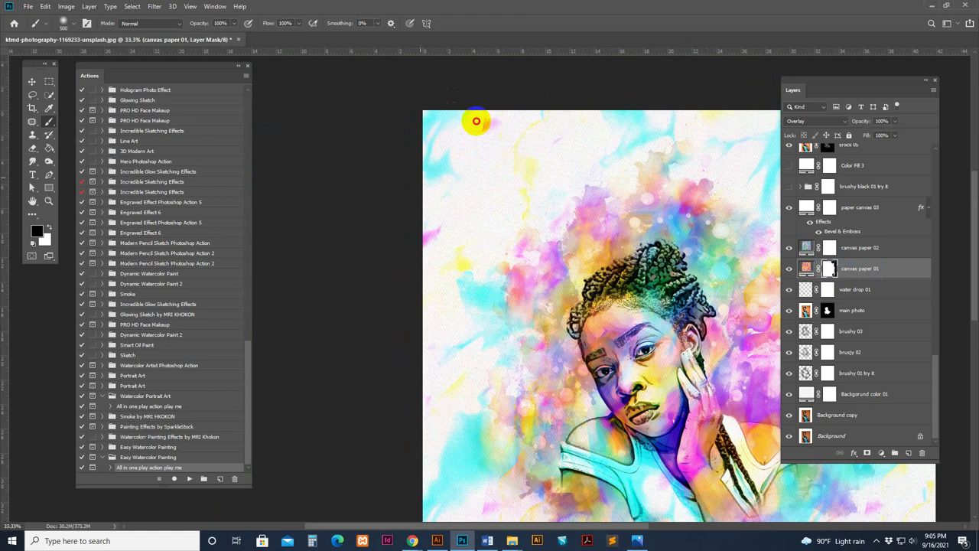
{"action": "scroll", "coordinate": [429, 253], "scroll_direction": "down", "scroll_amount": 3}
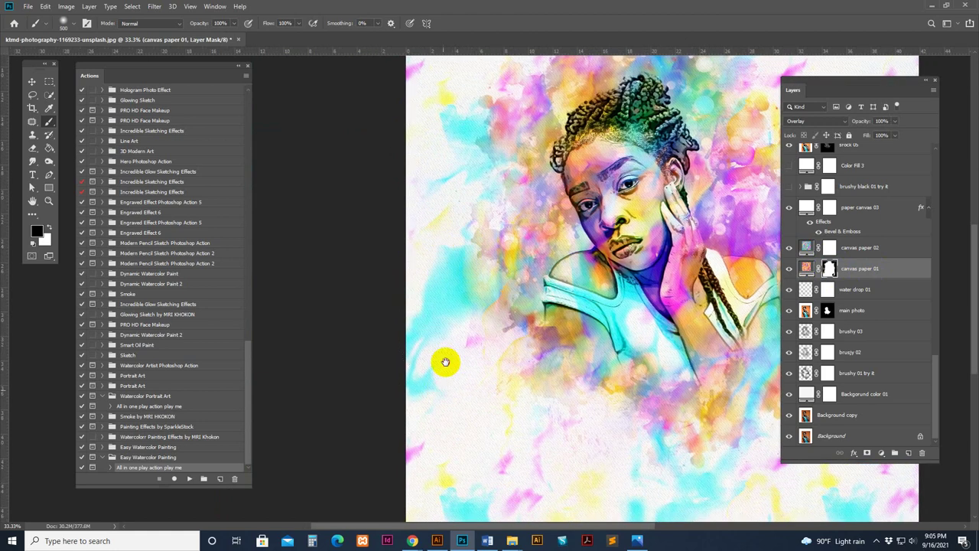
{"action": "scroll", "coordinate": [418, 334], "scroll_direction": "down", "scroll_amount": 3}
{"action": "scroll", "coordinate": [551, 337], "scroll_direction": "up", "scroll_amount": 1}
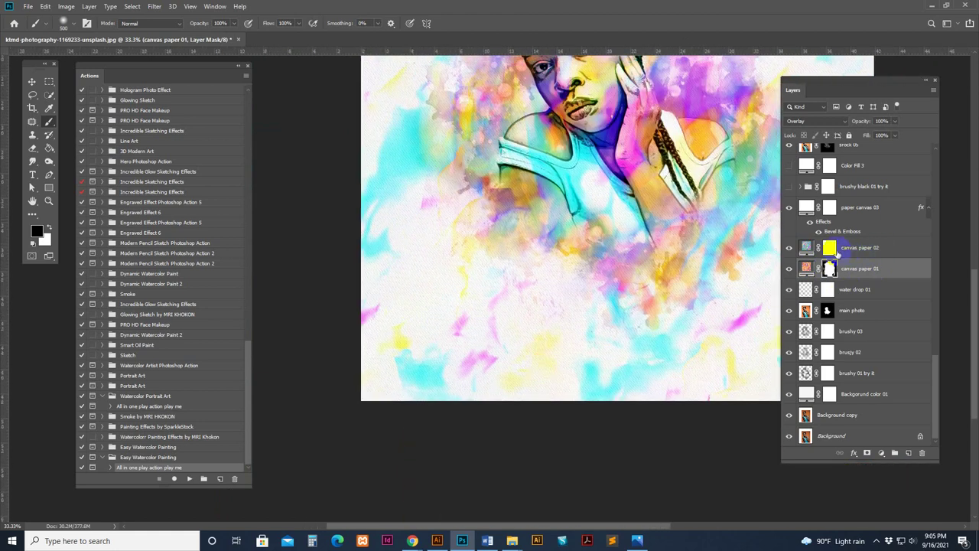
Step: Paint black on the canvas paper 02 mask along the painting's bottom edge to clear the colored splashes
{"action": "left_click", "coordinate": [830, 247]}
{"action": "scroll", "coordinate": [479, 400], "scroll_direction": "up", "scroll_amount": 5}
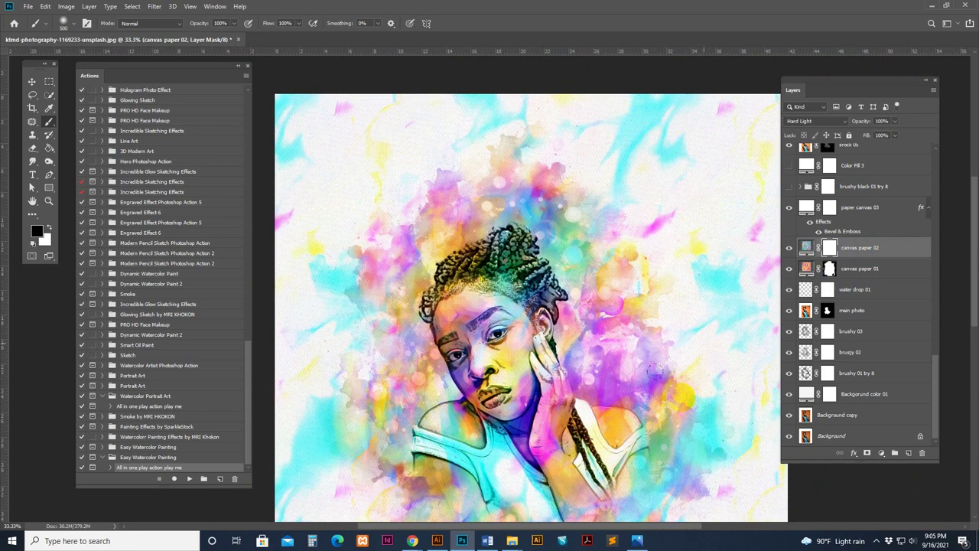
{"action": "left_click_drag", "start_coordinate": [660, 352], "coordinate": [643, 176]}
{"action": "left_click_drag", "start_coordinate": [659, 290], "coordinate": [668, 364]}
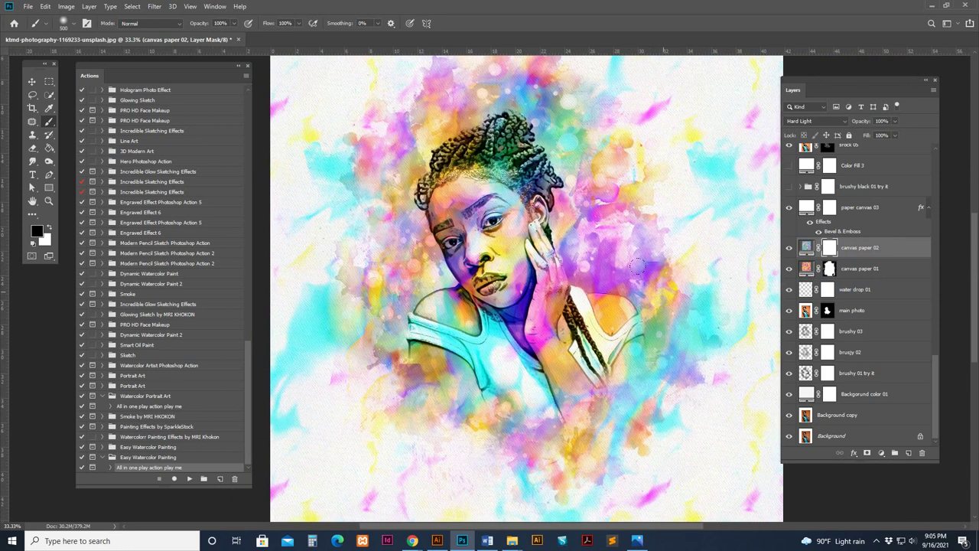
{"action": "left_click", "coordinate": [830, 247]}
{"action": "scroll", "coordinate": [691, 323], "scroll_direction": "down", "scroll_amount": 2}
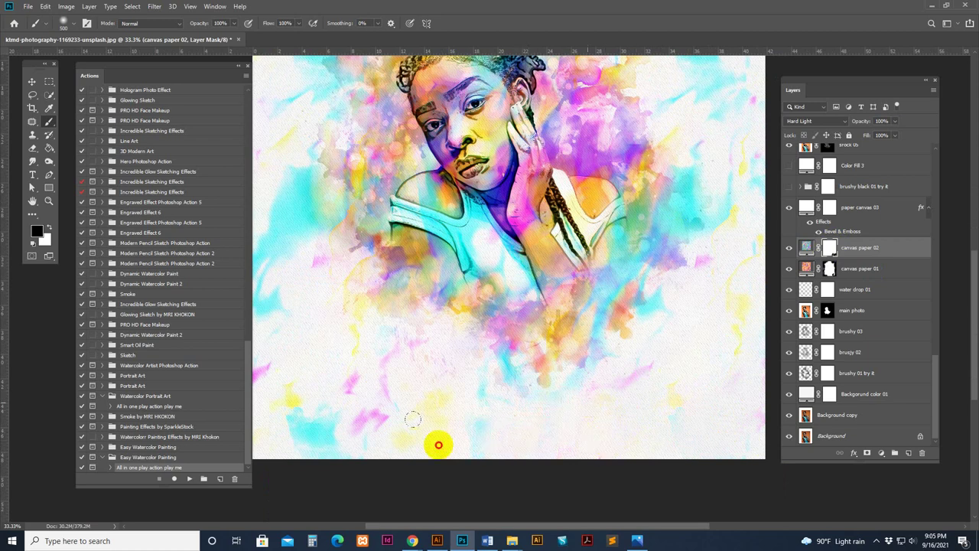
{"action": "left_click_drag", "start_coordinate": [368, 401], "coordinate": [505, 461]}
{"action": "left_click_drag", "start_coordinate": [419, 291], "coordinate": [374, 385]}
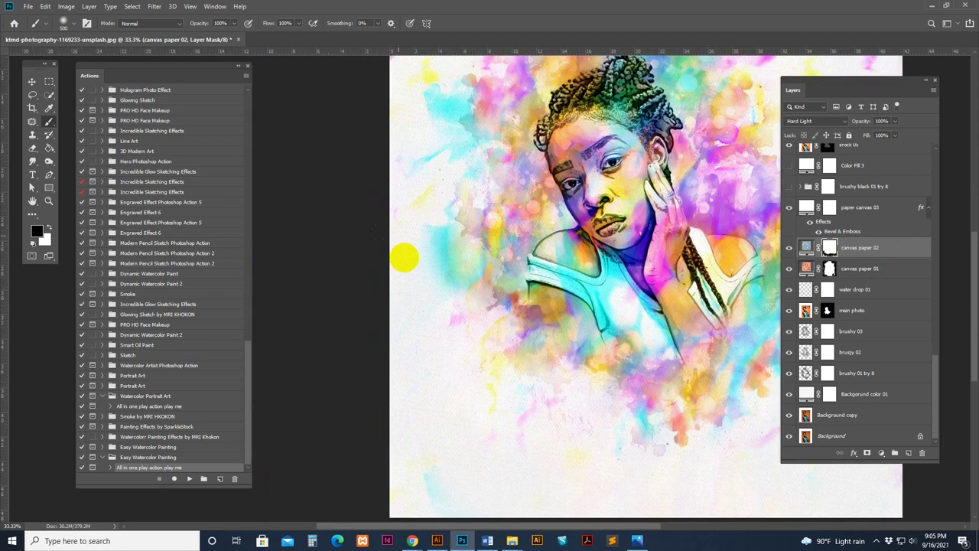
Step: Mask out the canvas paper 02 splashes along the painting's left and top edges
{"action": "left_click_drag", "start_coordinate": [402, 256], "coordinate": [389, 388]}
{"action": "left_click_drag", "start_coordinate": [397, 147], "coordinate": [355, 302]}
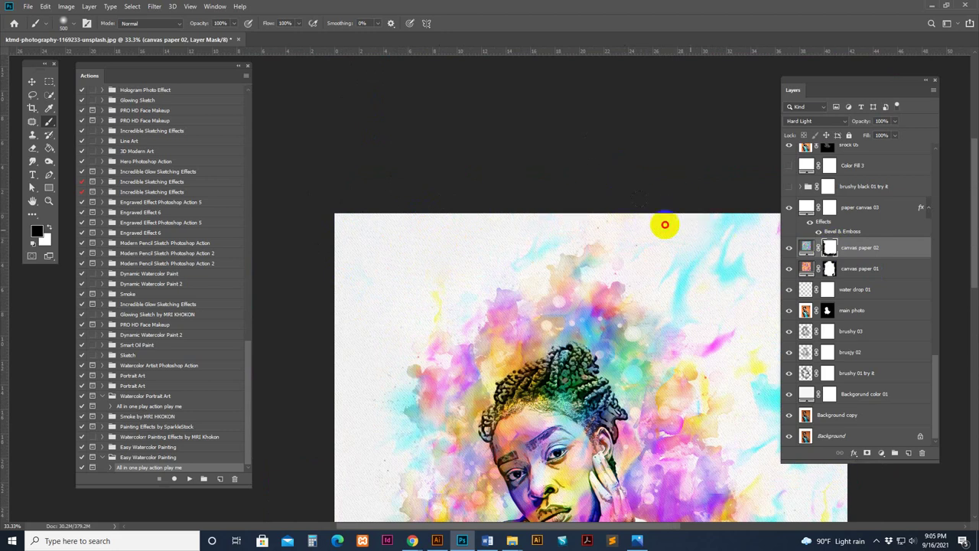
{"action": "left_click_drag", "start_coordinate": [665, 216], "coordinate": [463, 118]}
{"action": "mouse_move", "coordinate": [496, 172]}
{"action": "left_mouse_down"}
{"action": "mouse_move", "coordinate": [602, 238]}
{"action": "mouse_move", "coordinate": [551, 248]}
{"action": "mouse_move", "coordinate": [626, 269]}
{"action": "left_mouse_up"}
Step: Clear the canvas paper 02 splashes along the painting's right side on its mask and reduce the brush to 300 px
{"action": "left_click_drag", "start_coordinate": [607, 378], "coordinate": [626, 211]}
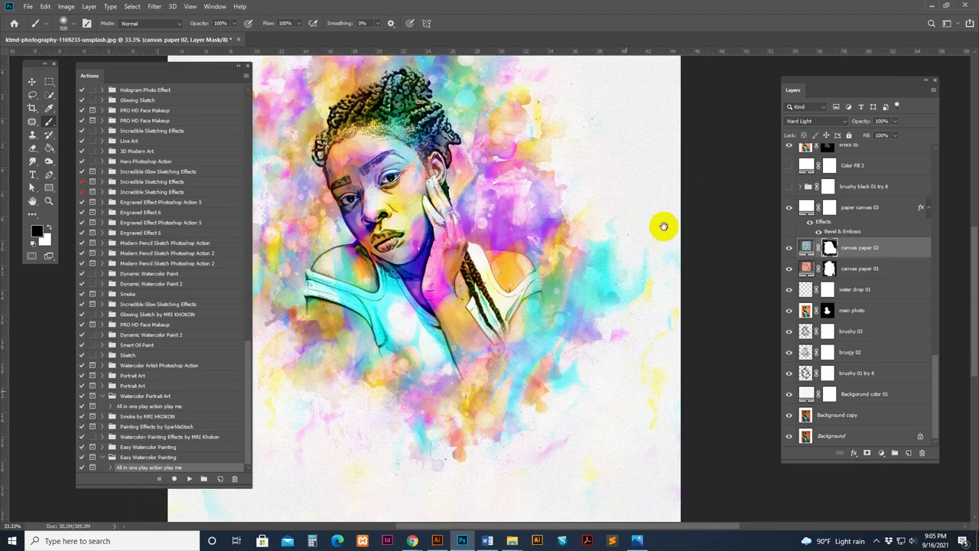
{"action": "mouse_move", "coordinate": [648, 303]}
{"action": "left_mouse_down"}
{"action": "mouse_move", "coordinate": [617, 293]}
{"action": "mouse_move", "coordinate": [625, 322]}
{"action": "left_mouse_up"}
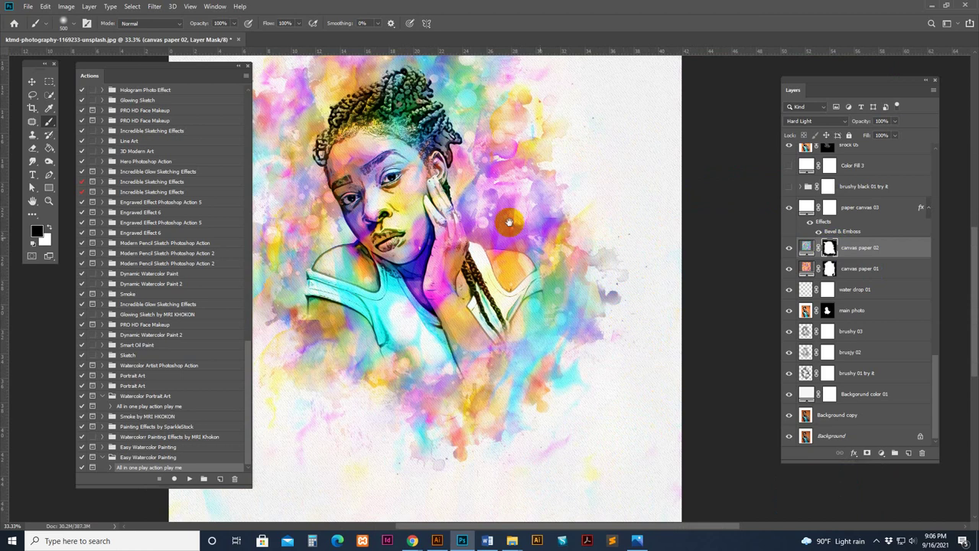
{"action": "left_click_drag", "start_coordinate": [490, 215], "coordinate": [632, 267]}
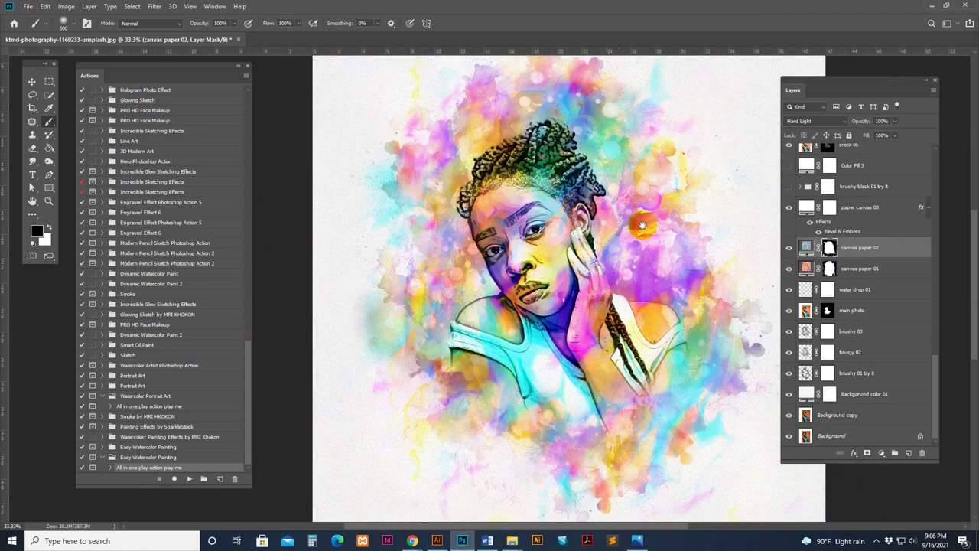
{"action": "left_click_drag", "start_coordinate": [642, 223], "coordinate": [616, 254]}
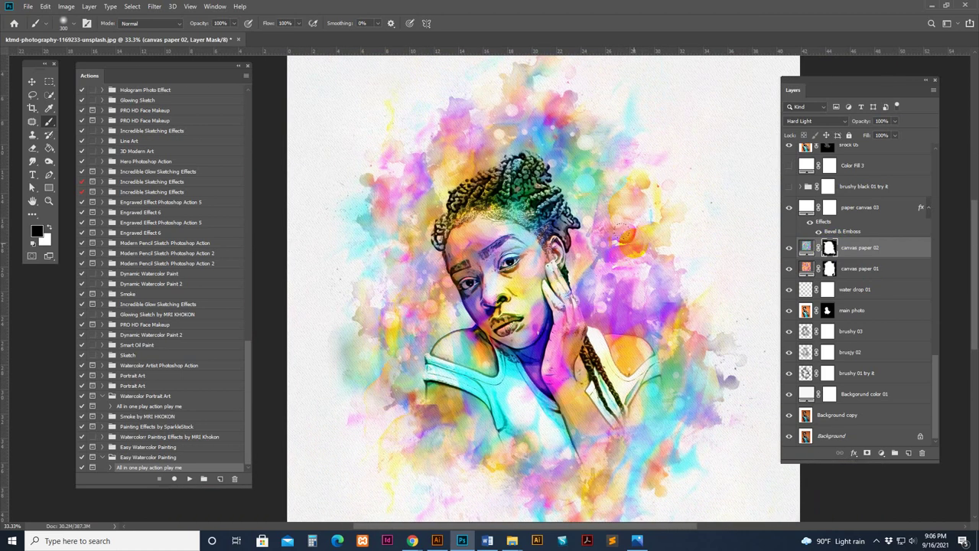
{"action": "left_click_drag", "start_coordinate": [622, 238], "coordinate": [589, 222]}
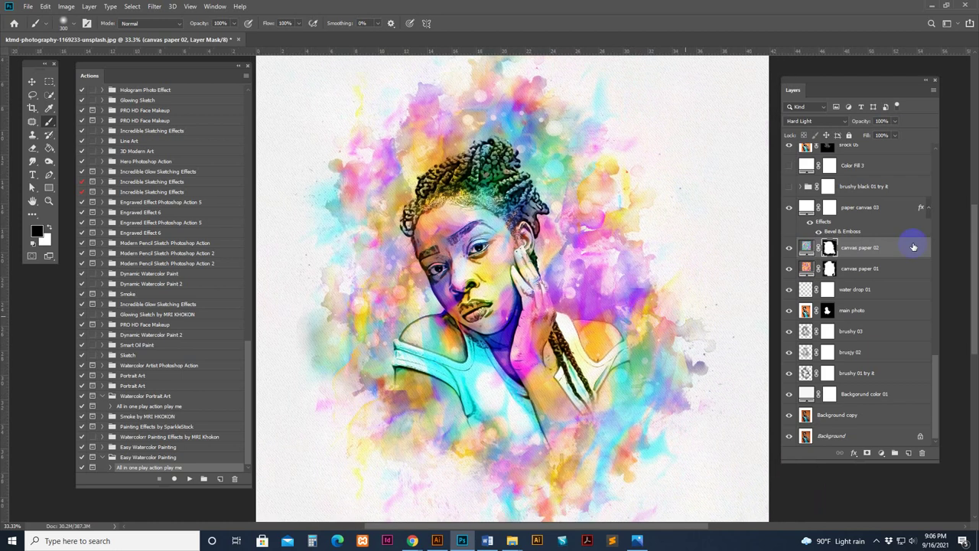
Step: Compare the paper canvas 03 texture hidden and shown at 50% zoom, and lower the layer's opacity to 55%
{"action": "left_click", "coordinate": [878, 247]}
{"action": "scroll", "coordinate": [873, 216], "scroll_direction": "up", "scroll_amount": 1}
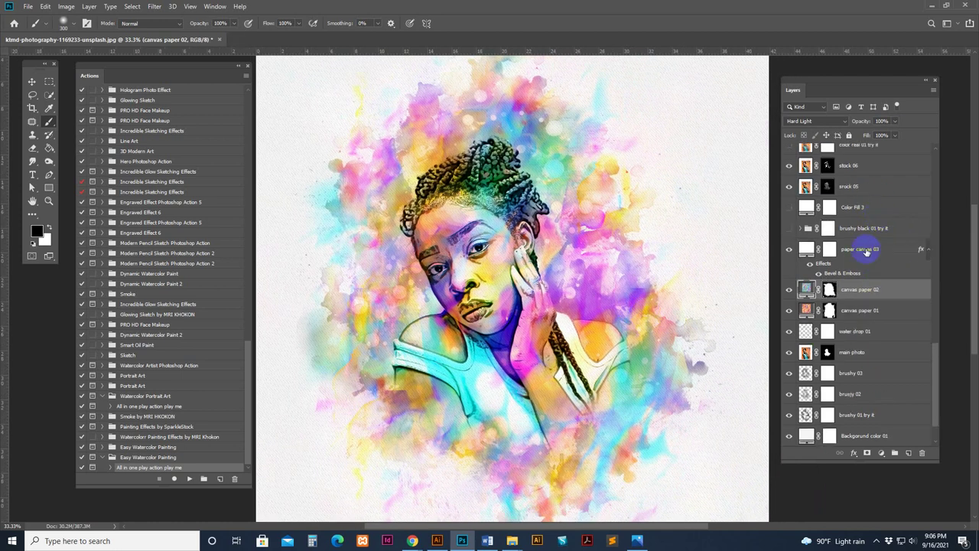
{"action": "left_click", "coordinate": [860, 250]}
{"action": "left_click", "coordinate": [790, 250]}
{"action": "left_click", "coordinate": [790, 250]}
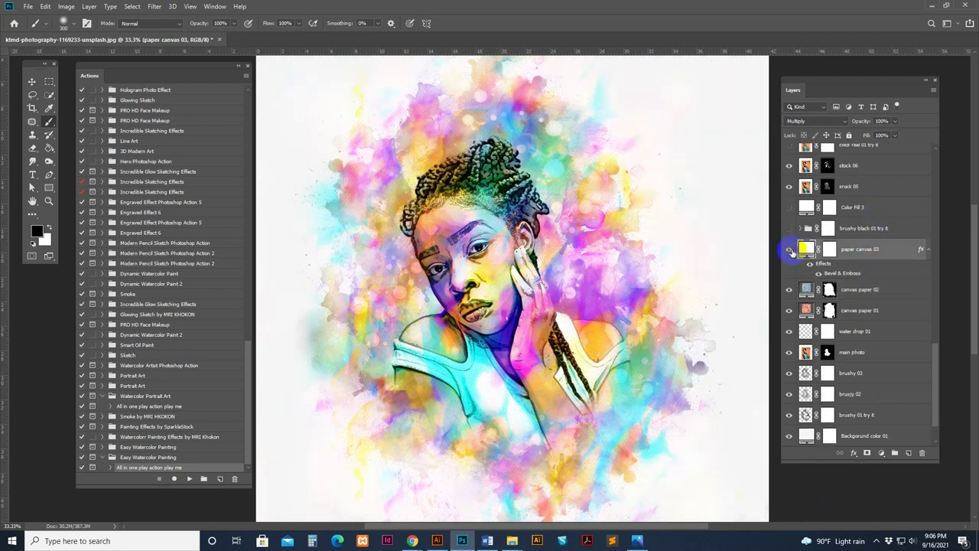
{"action": "key", "text": "ctrl+plus"}
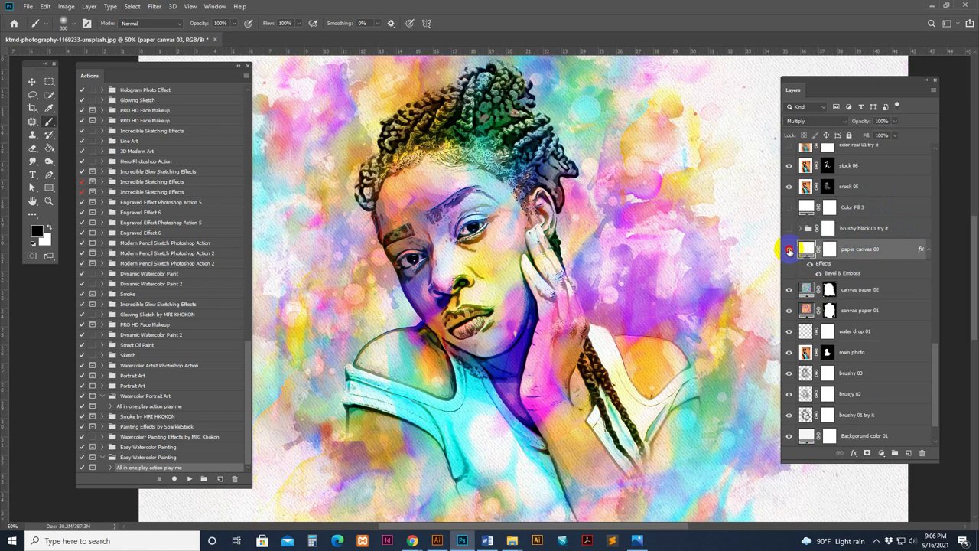
{"action": "left_click", "coordinate": [789, 250]}
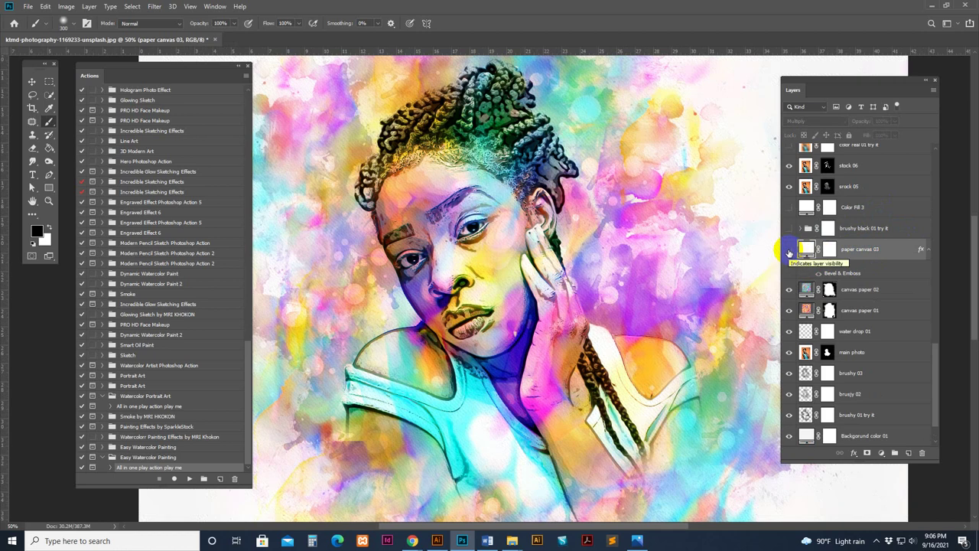
{"action": "left_click", "coordinate": [789, 251]}
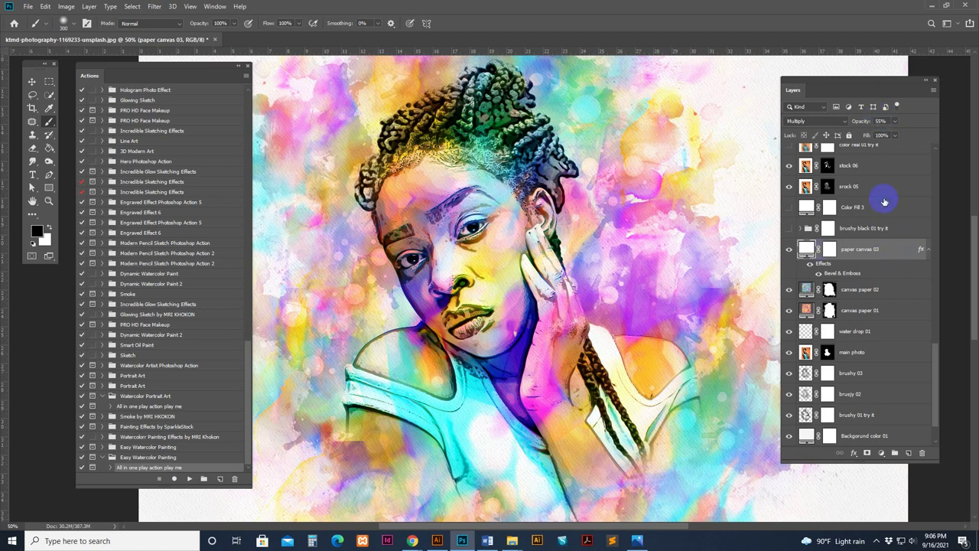
{"action": "left_click", "coordinate": [898, 253]}
Step: Check the dark effect of the brushy black 01 try it group by showing and hiding it
{"action": "left_click", "coordinate": [892, 233]}
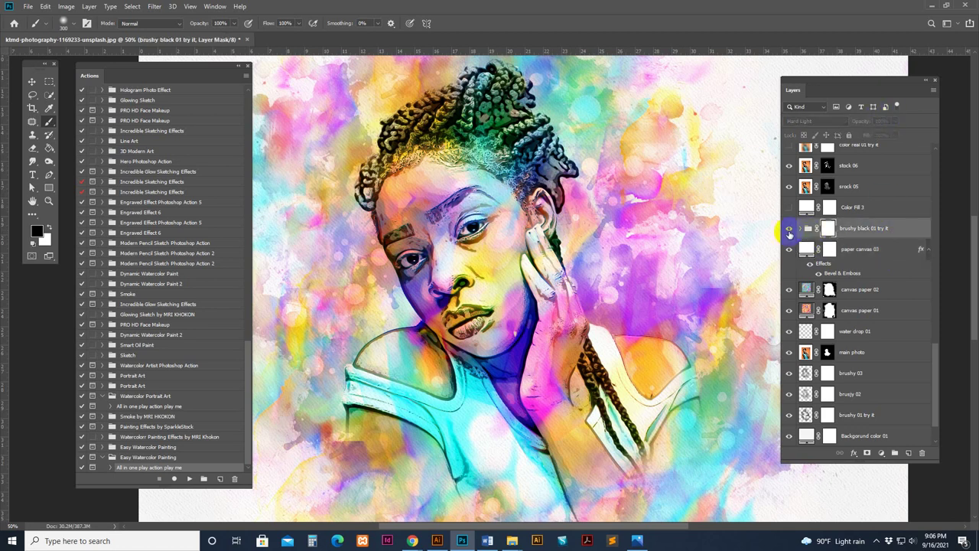
{"action": "left_click", "coordinate": [789, 229]}
{"action": "left_click", "coordinate": [790, 230]}
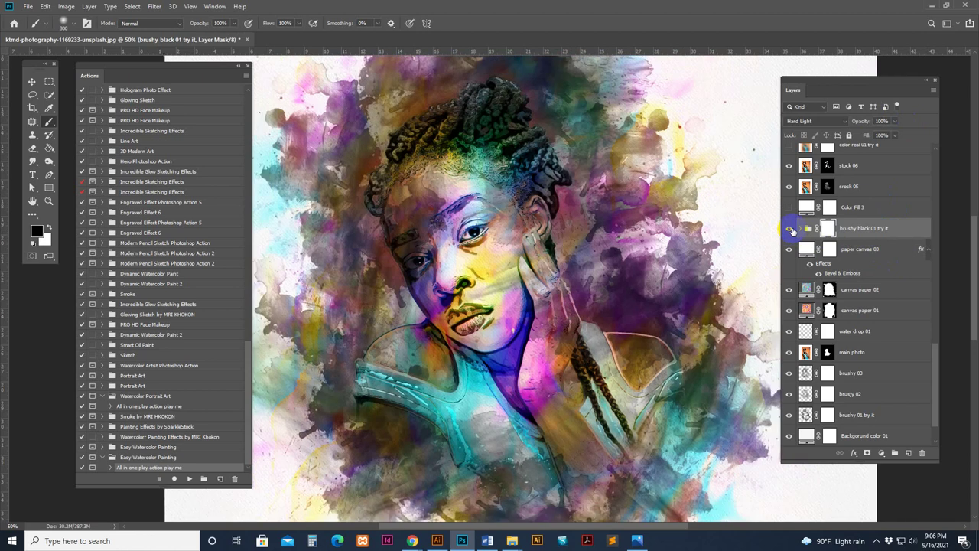
{"action": "left_click", "coordinate": [790, 229]}
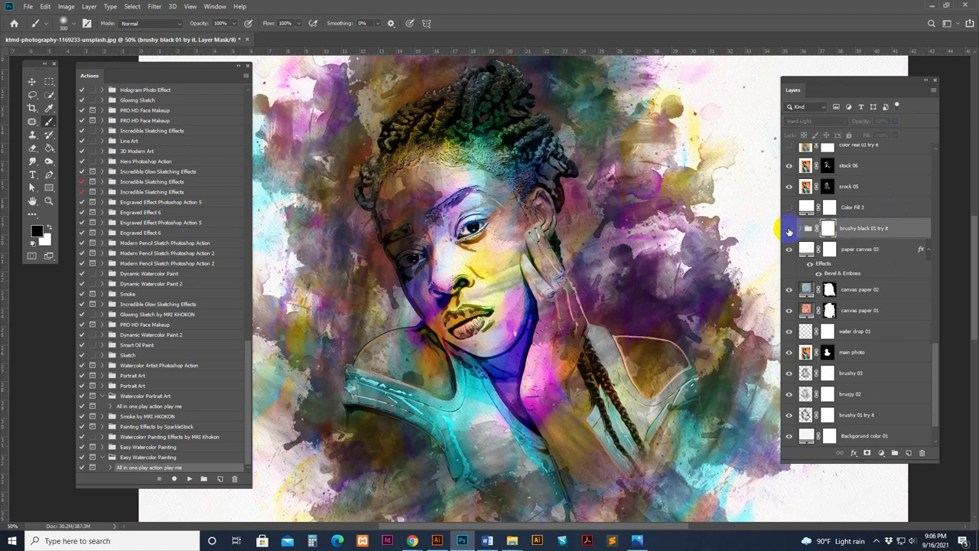
{"action": "left_click", "coordinate": [789, 229]}
{"action": "left_click", "coordinate": [789, 229]}
Step: Lower the brushy black 01 try it group's opacity to 37% and hide the group
{"action": "left_click", "coordinate": [897, 229]}
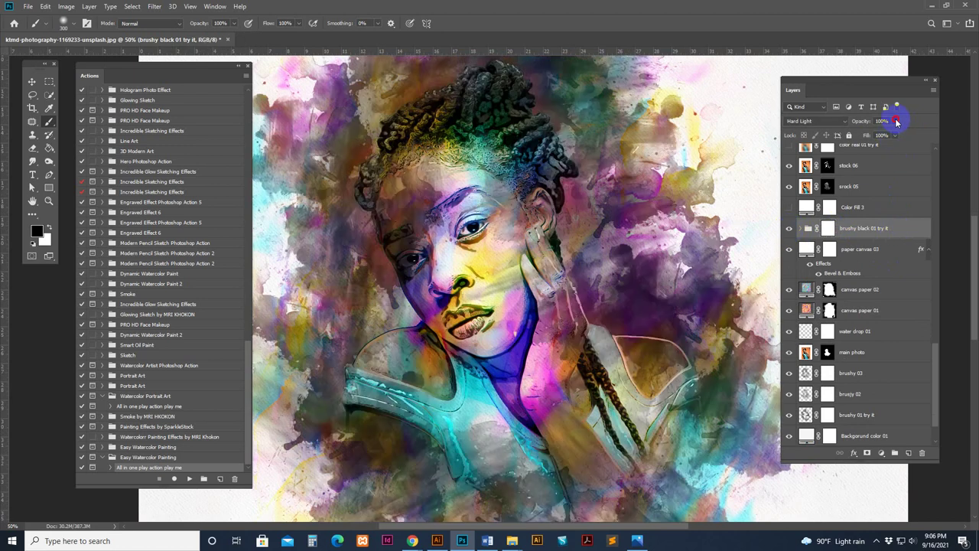
{"action": "left_click_drag", "start_coordinate": [897, 122], "coordinate": [867, 135]}
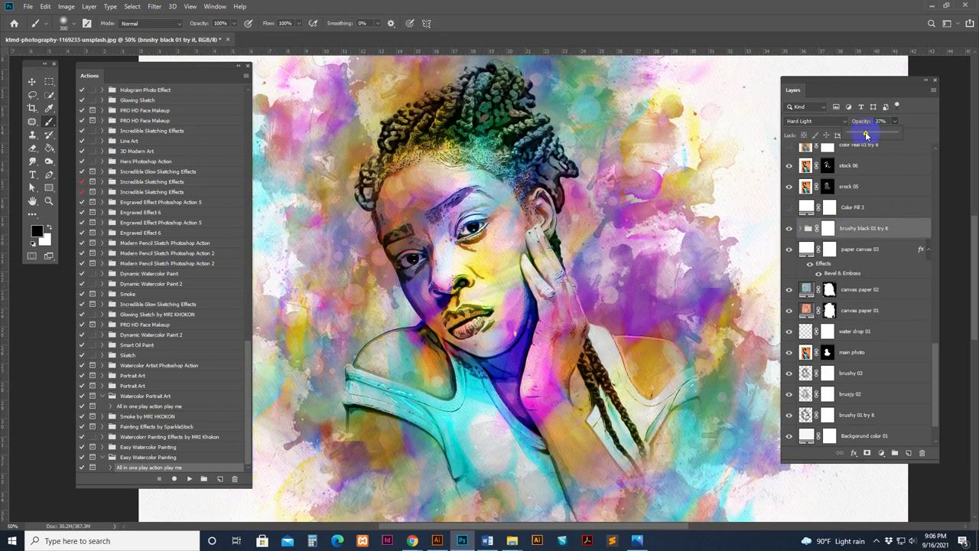
{"action": "left_click_drag", "start_coordinate": [640, 247], "coordinate": [667, 253]}
{"action": "left_click", "coordinate": [789, 229]}
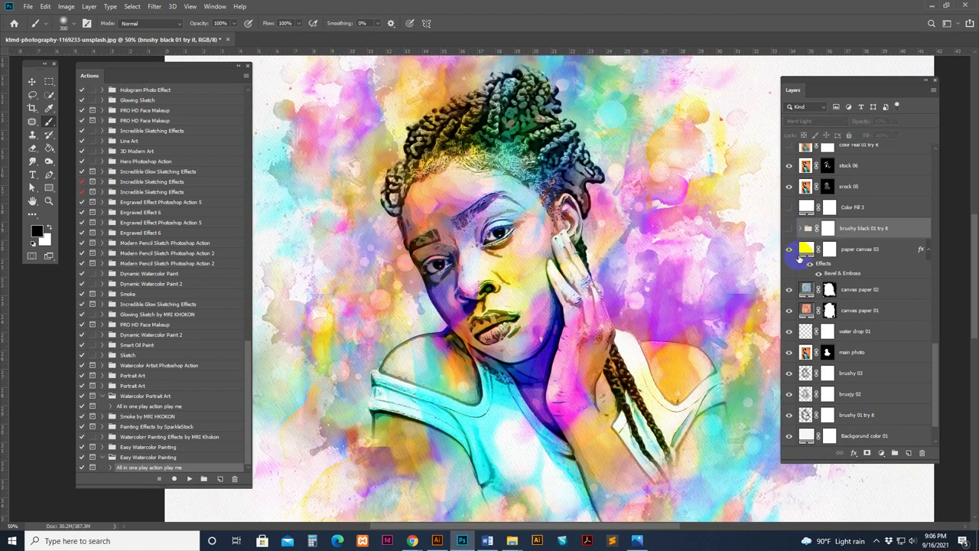
Step: Preview the portrait with the Color Fill 3 layer shown, leaving the layer hidden
{"action": "left_click", "coordinate": [879, 213]}
{"action": "left_click", "coordinate": [789, 207]}
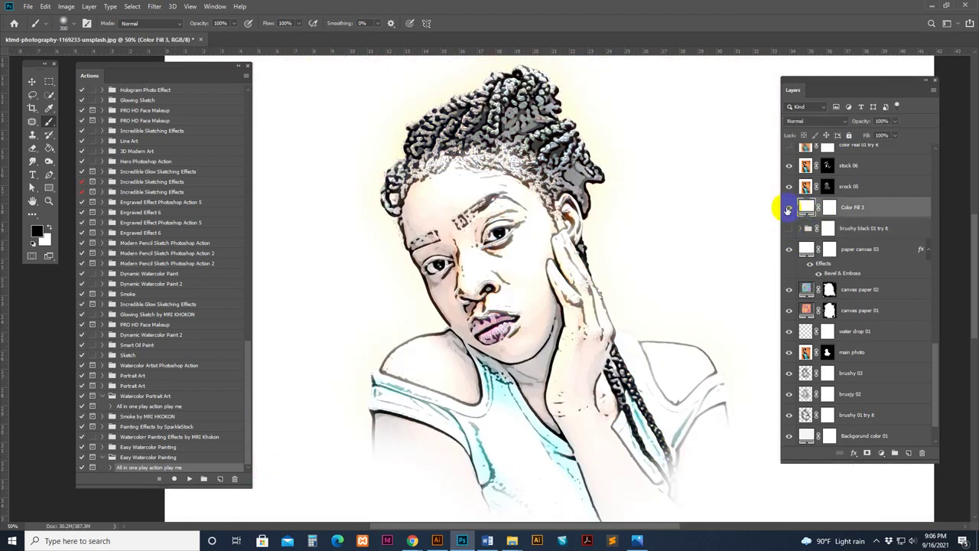
{"action": "left_click", "coordinate": [790, 207]}
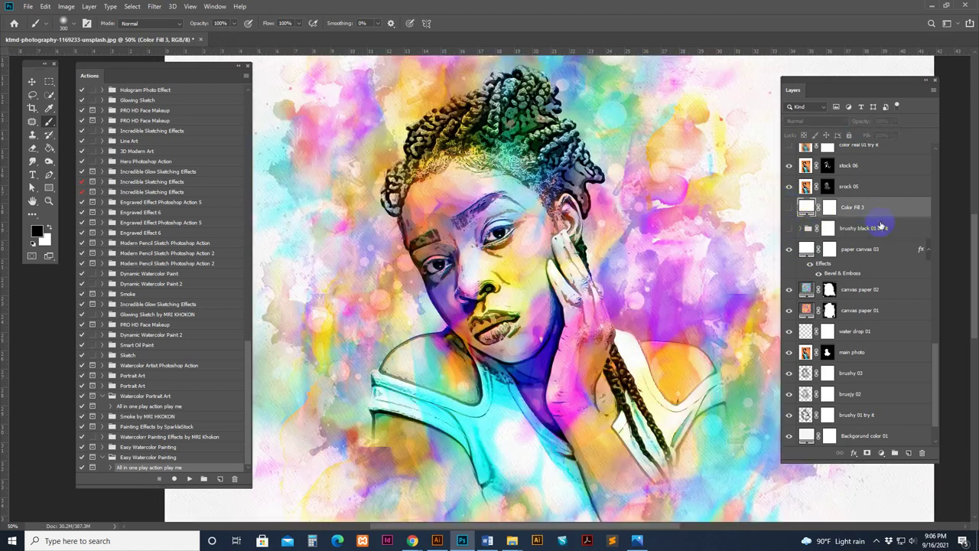
Step: Compare the portrait with the srock 05 layer and the stock 06 layer each hidden and shown
{"action": "scroll", "coordinate": [878, 221], "scroll_direction": "up", "scroll_amount": 3}
{"action": "left_click", "coordinate": [863, 253]}
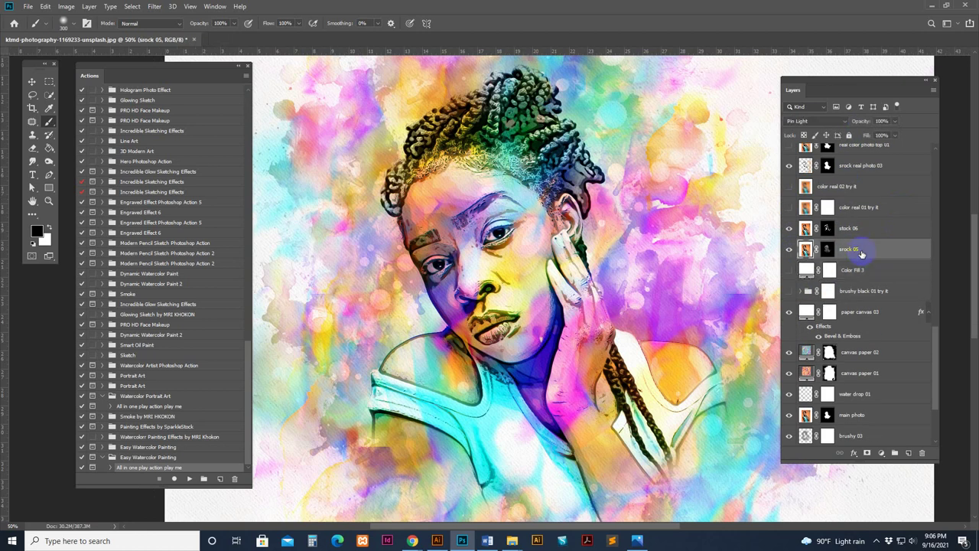
{"action": "left_click", "coordinate": [789, 250]}
{"action": "left_click", "coordinate": [789, 250]}
{"action": "left_click", "coordinate": [863, 226]}
{"action": "left_click", "coordinate": [788, 229]}
{"action": "left_click", "coordinate": [788, 229]}
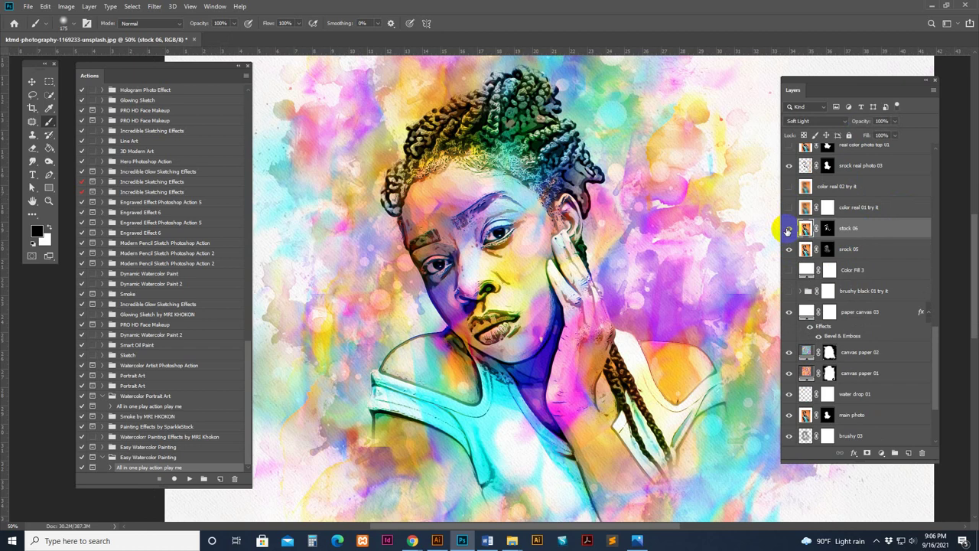
Step: Brush over the hair on the stock 06 layer mask and recheck the srock 05 and stock 06 effects
{"action": "left_click", "coordinate": [826, 233]}
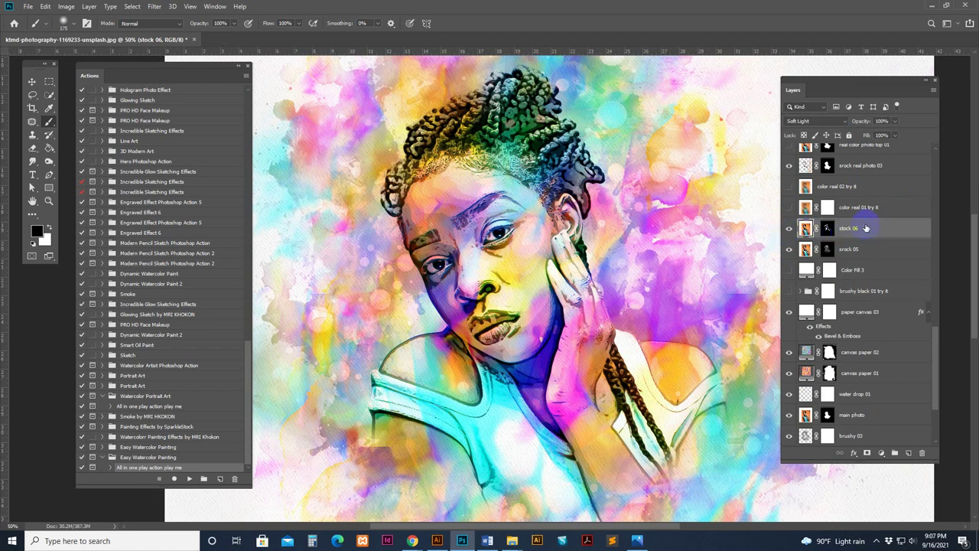
{"action": "left_click", "coordinate": [828, 228]}
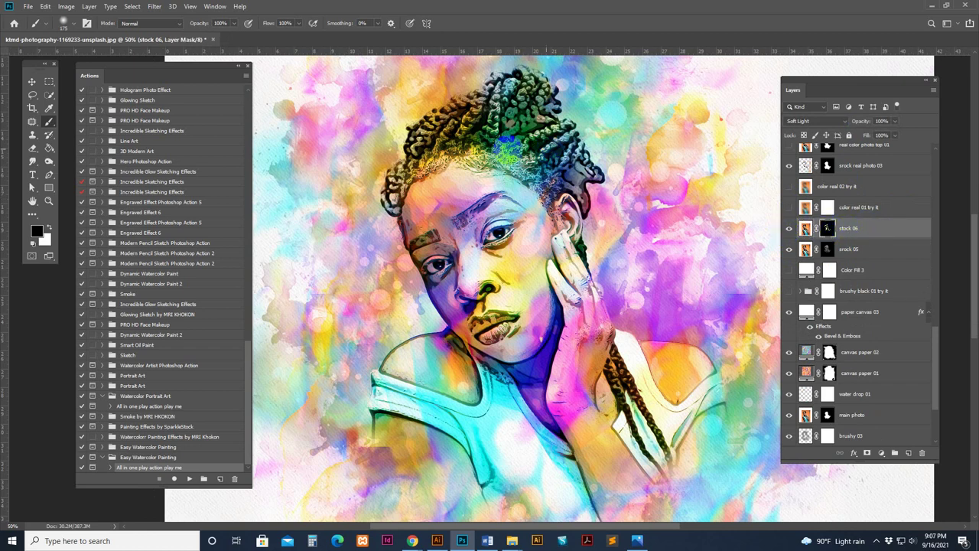
{"action": "left_click_drag", "start_coordinate": [419, 163], "coordinate": [432, 175]}
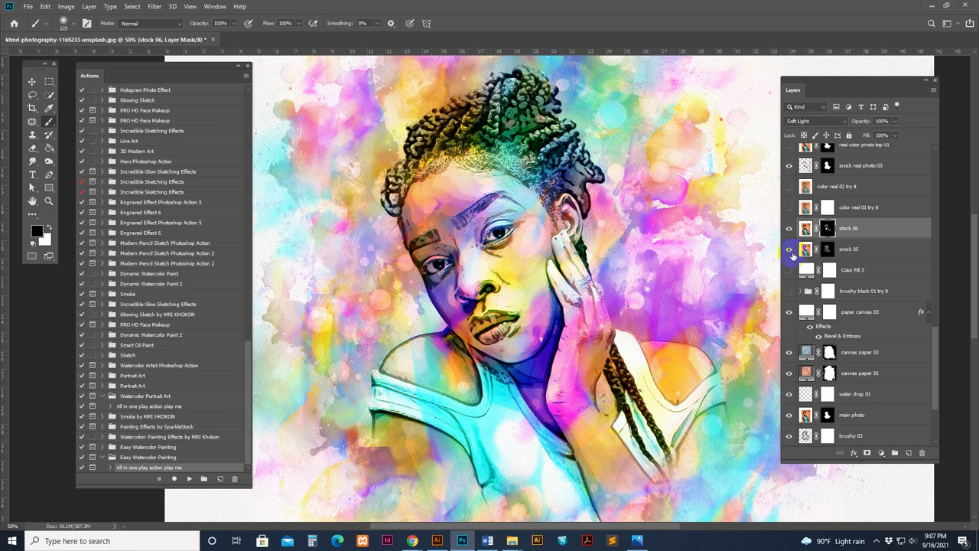
{"action": "left_click", "coordinate": [790, 250]}
{"action": "left_click", "coordinate": [790, 250]}
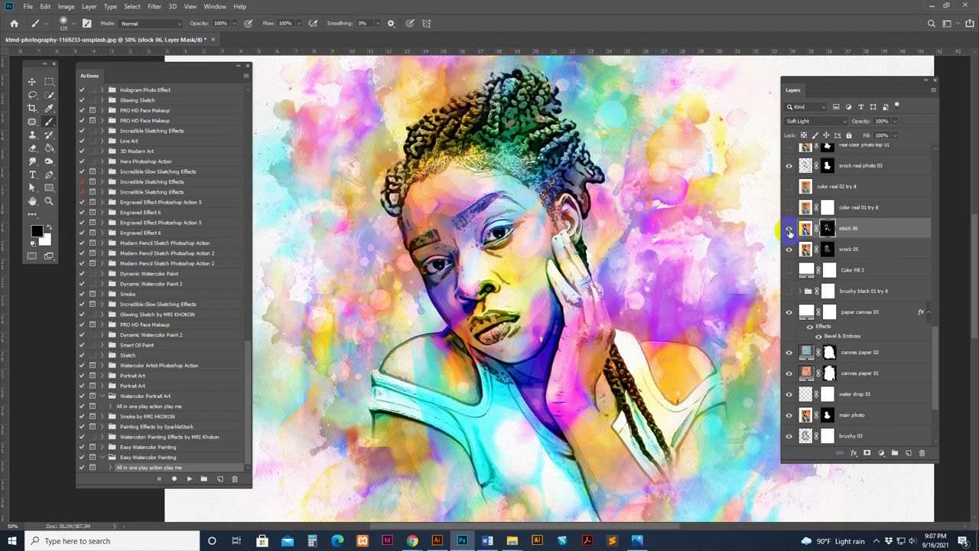
{"action": "left_click", "coordinate": [790, 228]}
{"action": "left_click", "coordinate": [789, 228]}
Step: Preview the portrait without the srock real photo 03 layer and brush a spot near the eyebrow on its layer mask
{"action": "scroll", "coordinate": [820, 228], "scroll_direction": "up", "scroll_amount": 2}
{"action": "left_click", "coordinate": [805, 207]}
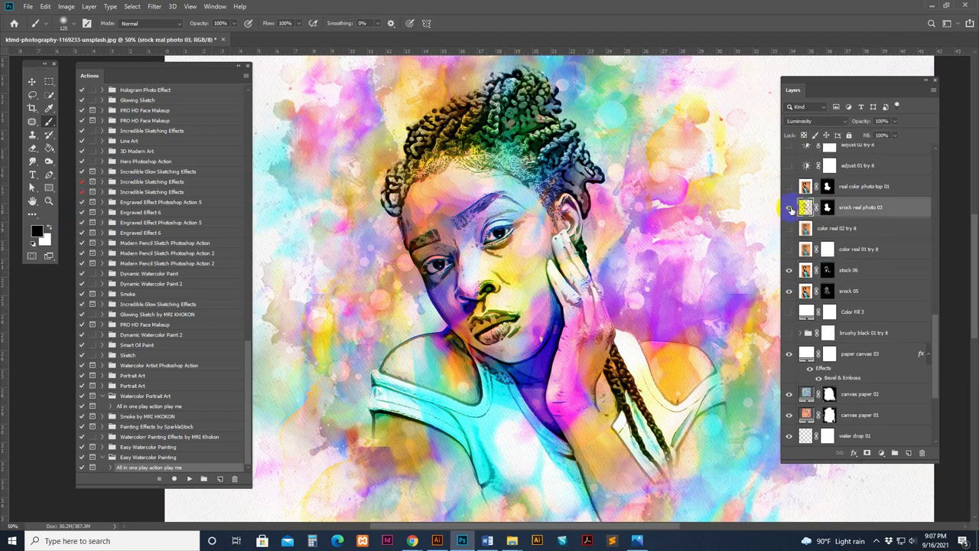
{"action": "left_click", "coordinate": [789, 208]}
{"action": "left_click", "coordinate": [790, 207]}
{"action": "left_click", "coordinate": [828, 207]}
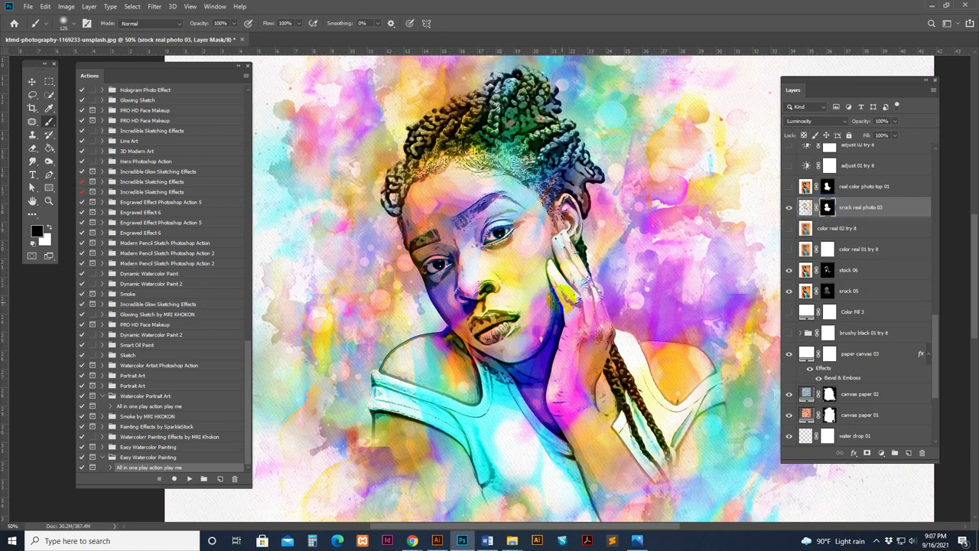
{"action": "left_click", "coordinate": [517, 196]}
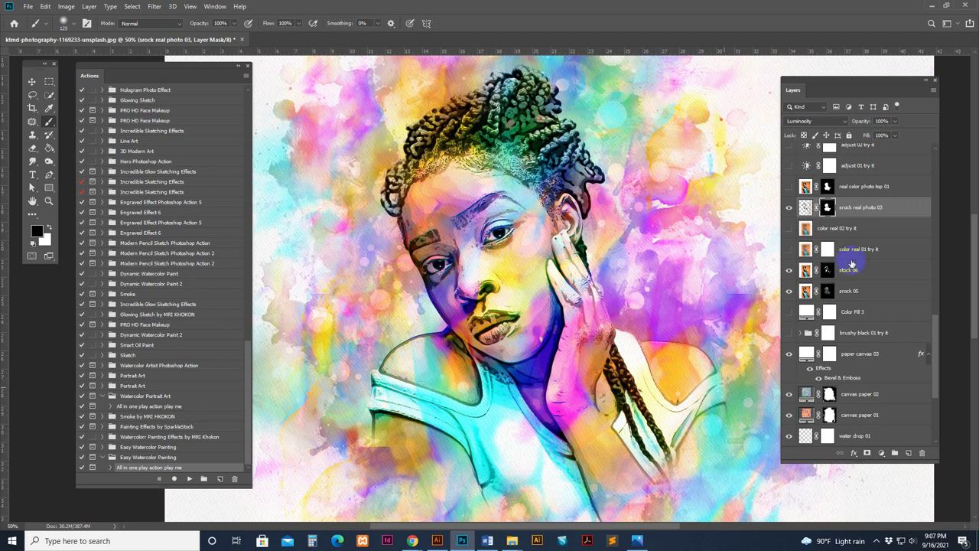
Step: Compare the srock real photo 03 and stock 06 layers hidden and shown, leaving both visible
{"action": "left_click", "coordinate": [789, 207]}
{"action": "left_click", "coordinate": [789, 207]}
{"action": "left_click", "coordinate": [805, 269]}
{"action": "left_click", "coordinate": [789, 270]}
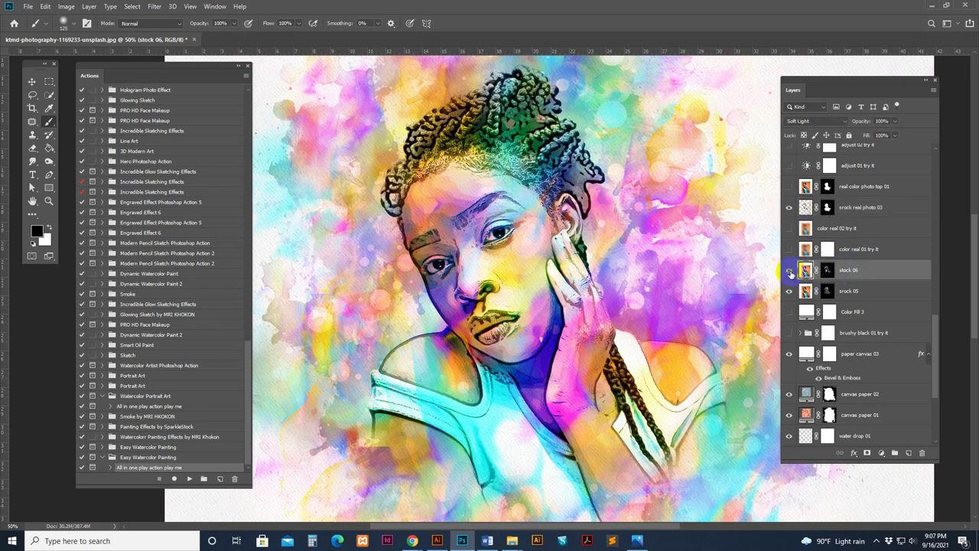
{"action": "left_click", "coordinate": [790, 270]}
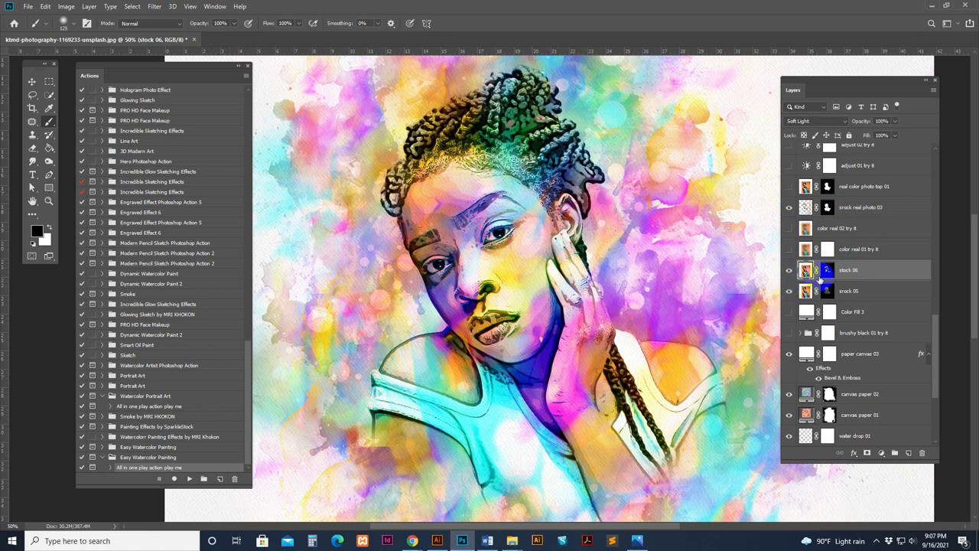
Step: Compare color real 01 try it and color real 02 try it separately and together, leaving only color real 01 try it shown
{"action": "left_click", "coordinate": [845, 246]}
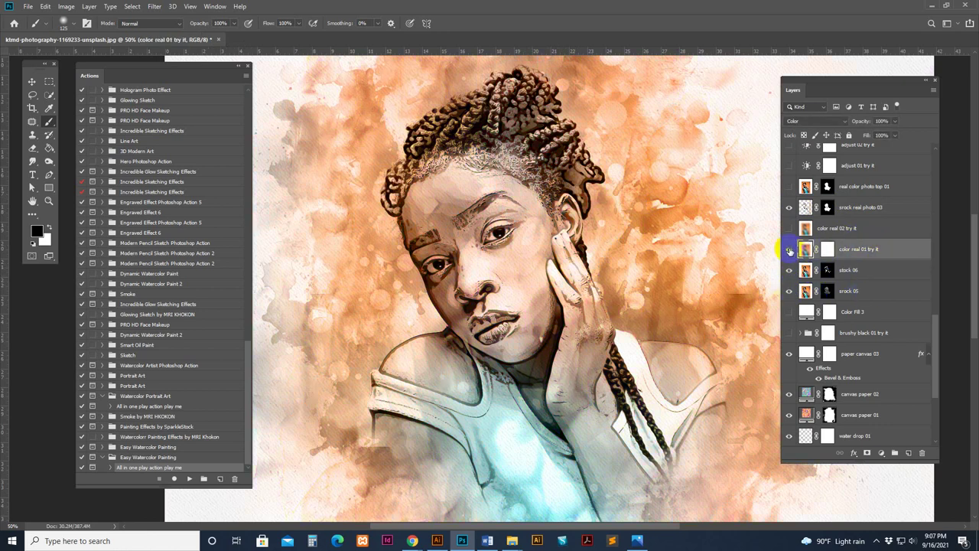
{"action": "left_click", "coordinate": [790, 250]}
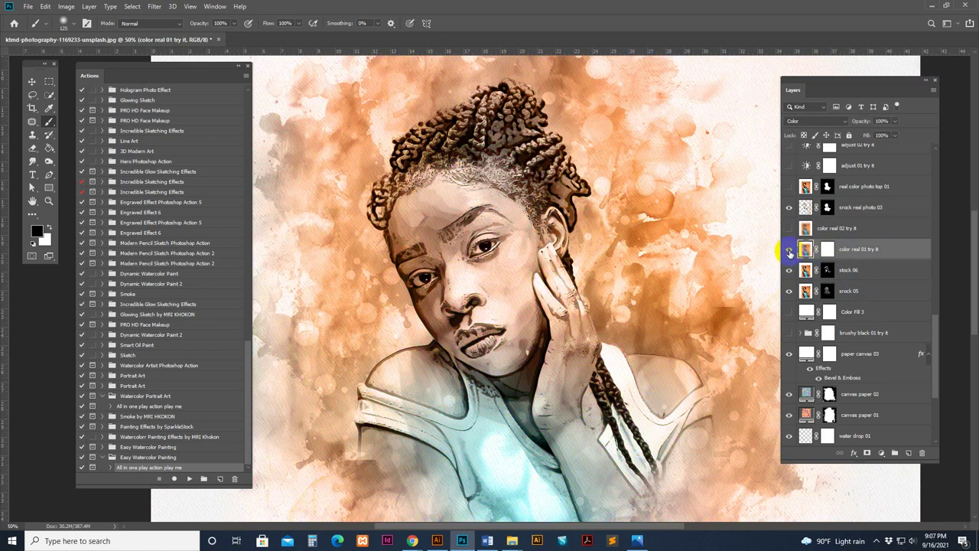
{"action": "left_click", "coordinate": [813, 231]}
{"action": "left_click", "coordinate": [790, 229]}
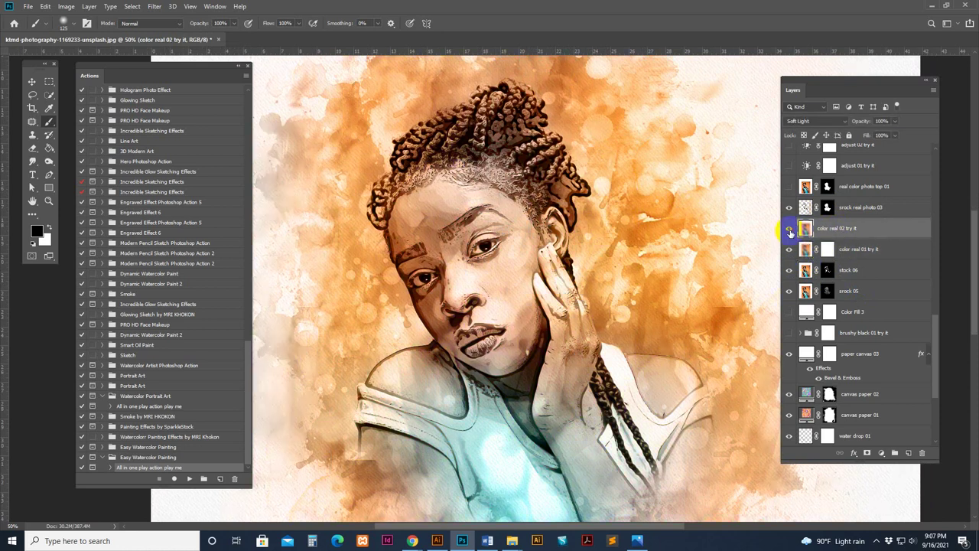
{"action": "left_click", "coordinate": [797, 250]}
{"action": "left_click", "coordinate": [790, 250]}
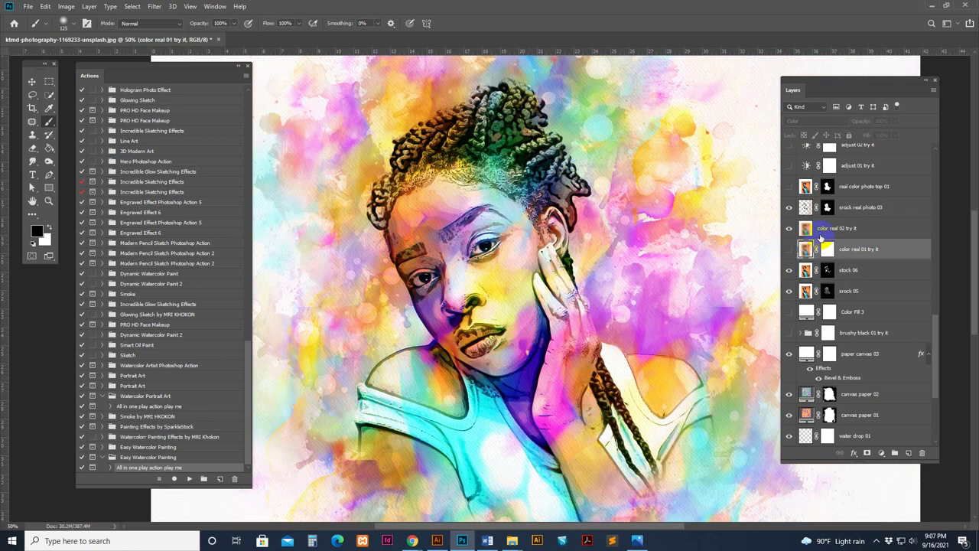
{"action": "left_click", "coordinate": [791, 229]}
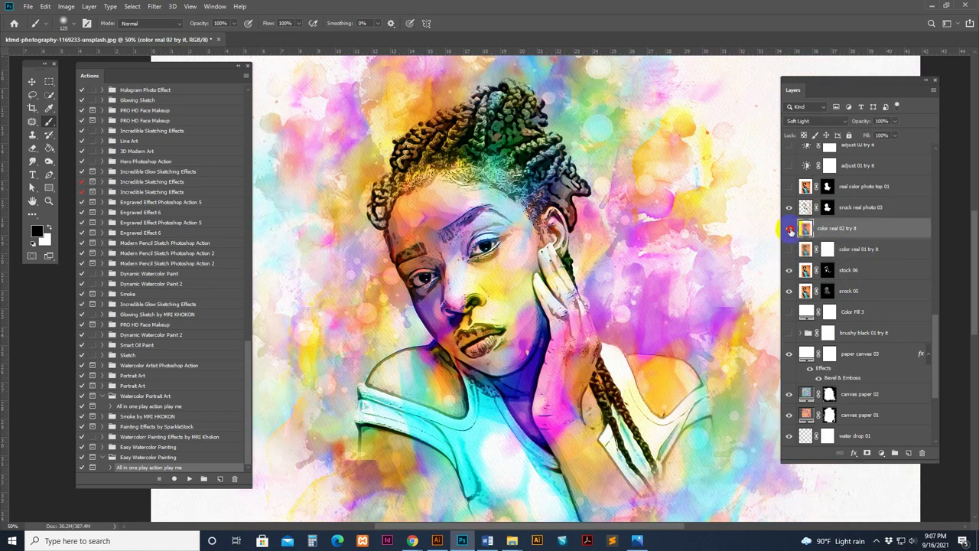
{"action": "left_click", "coordinate": [790, 228]}
{"action": "left_click", "coordinate": [790, 250]}
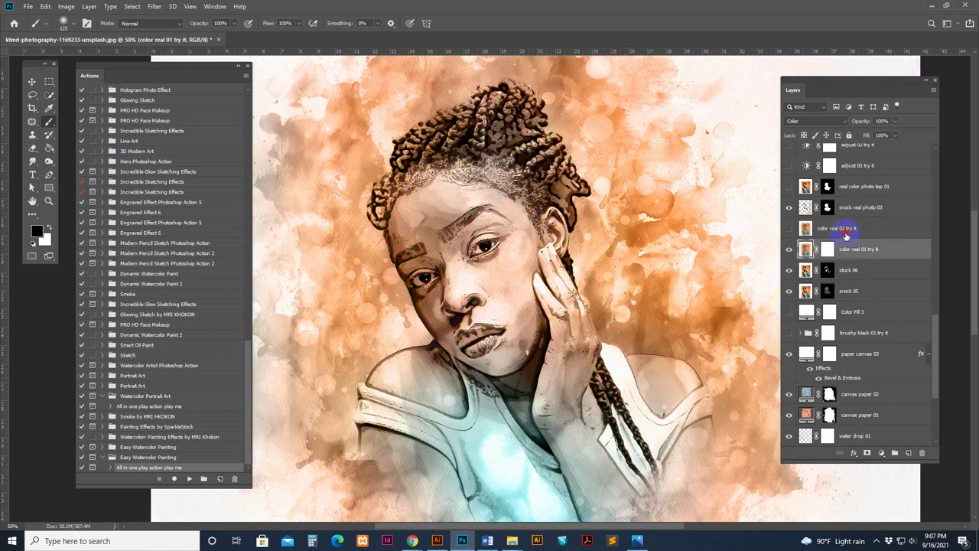
{"action": "left_click", "coordinate": [790, 229]}
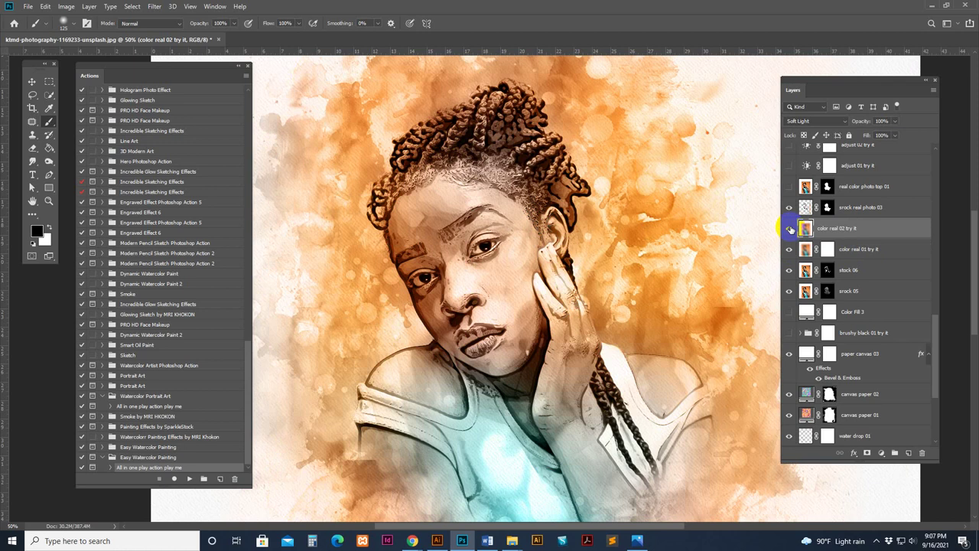
{"action": "left_click", "coordinate": [789, 229]}
Step: Paint black around the woman on the color real 01 try it mask with a size 500 brush to restore the multicolored background
{"action": "left_click", "coordinate": [903, 250]}
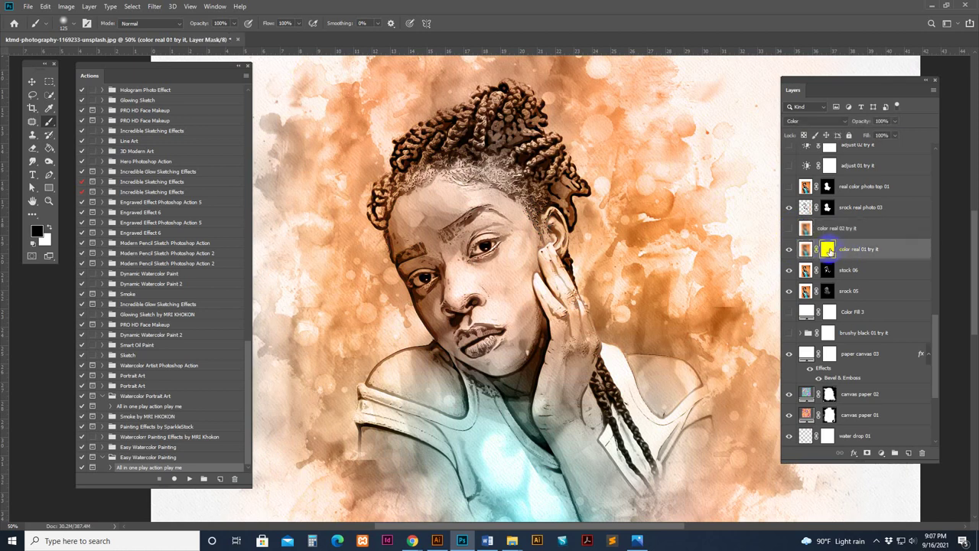
{"action": "key", "text": "ctrl+minus"}
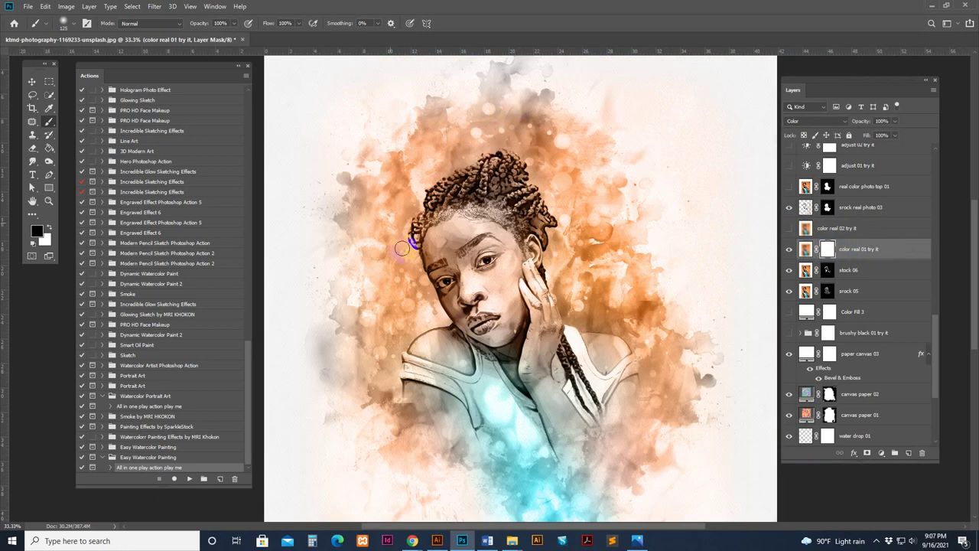
{"action": "key", "text": "bracketright"}
{"action": "key", "text": "bracketright"}
{"action": "key", "text": "bracketright"}
{"action": "left_click", "coordinate": [830, 251]}
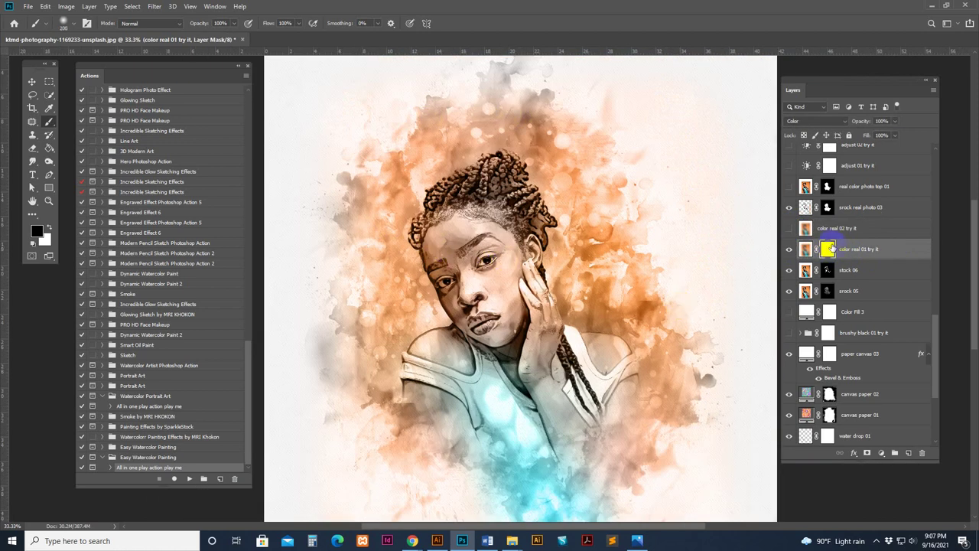
{"action": "key", "text": "bracketright"}
{"action": "key", "text": "bracketright"}
{"action": "key", "text": "bracketright"}
{"action": "key", "text": "bracketright"}
{"action": "left_click", "coordinate": [606, 211]}
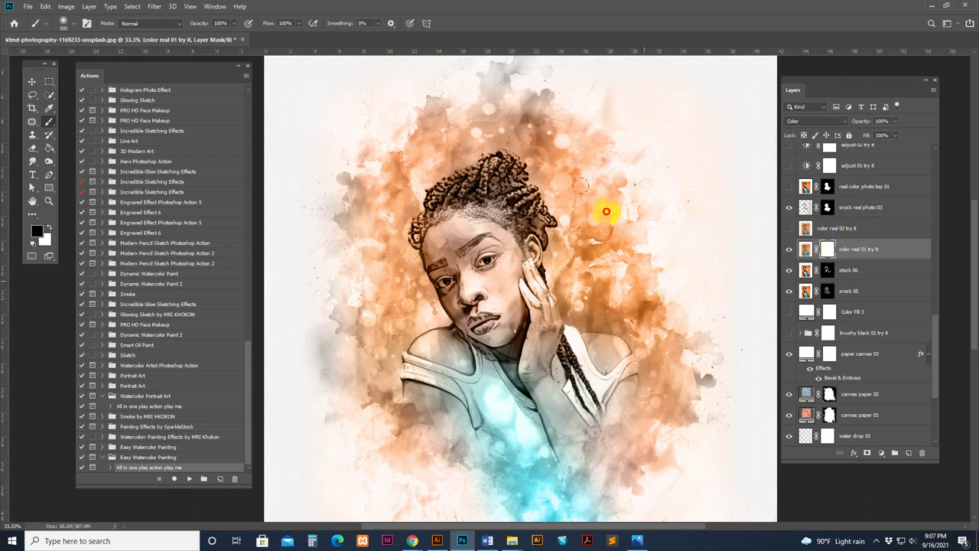
{"action": "mouse_move", "coordinate": [606, 211]}
{"action": "left_mouse_down"}
{"action": "mouse_move", "coordinate": [597, 165]}
{"action": "mouse_move", "coordinate": [536, 117]}
{"action": "mouse_move", "coordinate": [463, 91]}
{"action": "mouse_move", "coordinate": [379, 185]}
{"action": "mouse_move", "coordinate": [508, 160]}
{"action": "left_mouse_up"}
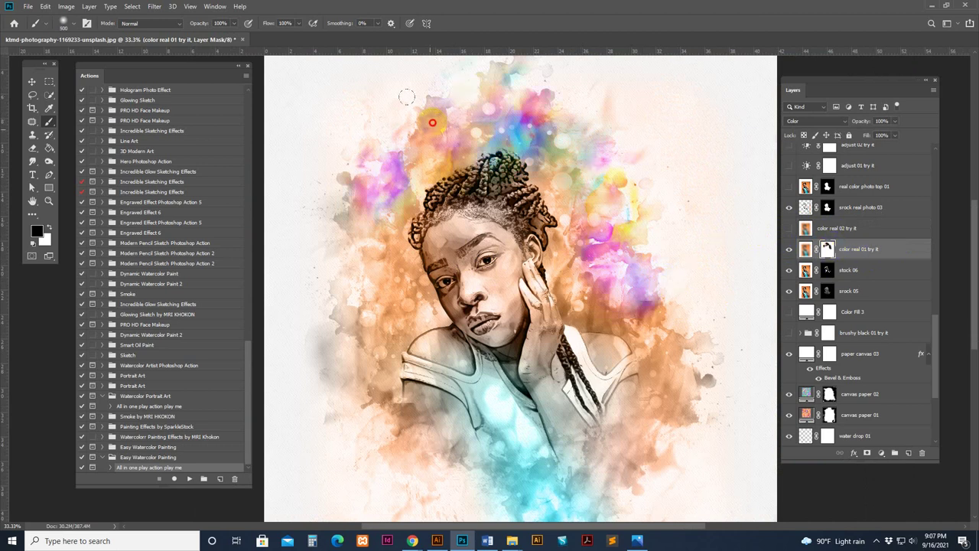
{"action": "mouse_move", "coordinate": [362, 196]}
{"action": "left_mouse_down"}
{"action": "mouse_move", "coordinate": [385, 346]}
{"action": "mouse_move", "coordinate": [408, 418]}
{"action": "mouse_move", "coordinate": [481, 444]}
{"action": "mouse_move", "coordinate": [417, 430]}
{"action": "mouse_move", "coordinate": [367, 358]}
{"action": "mouse_move", "coordinate": [652, 364]}
{"action": "left_mouse_up"}
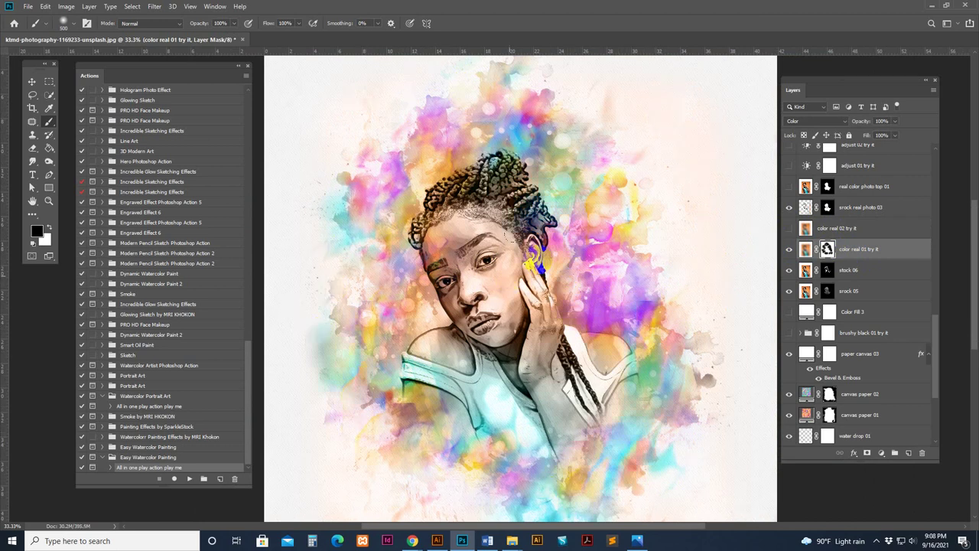
Step: Hide the color real 01 try it layer and preview the portrait with real color photo top 01 shown
{"action": "scroll", "coordinate": [888, 257], "scroll_direction": "up", "scroll_amount": 3}
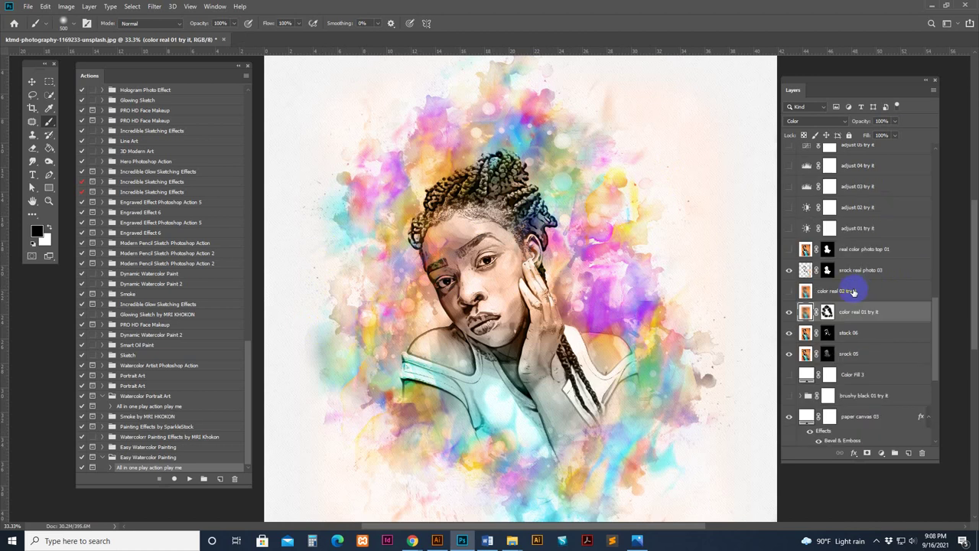
{"action": "left_click", "coordinate": [789, 313]}
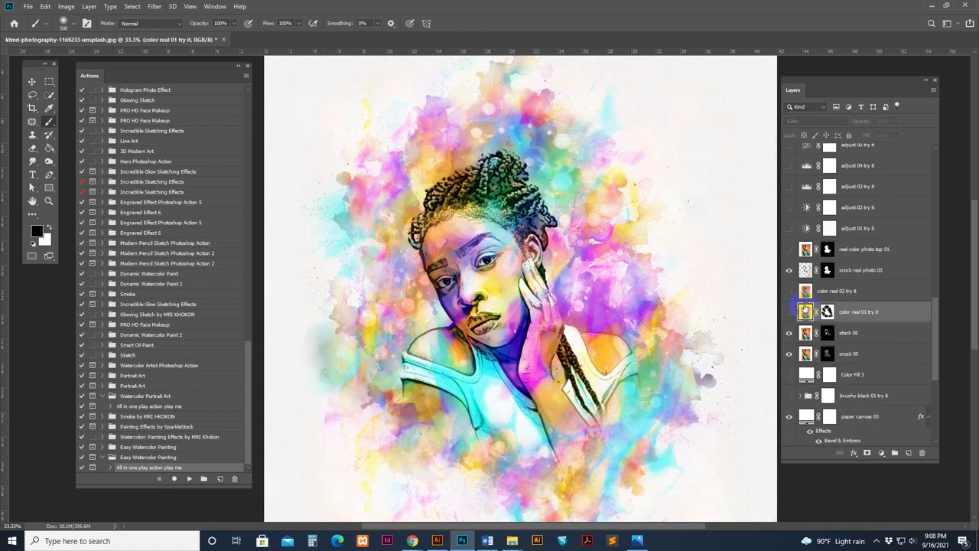
{"action": "left_click", "coordinate": [885, 251]}
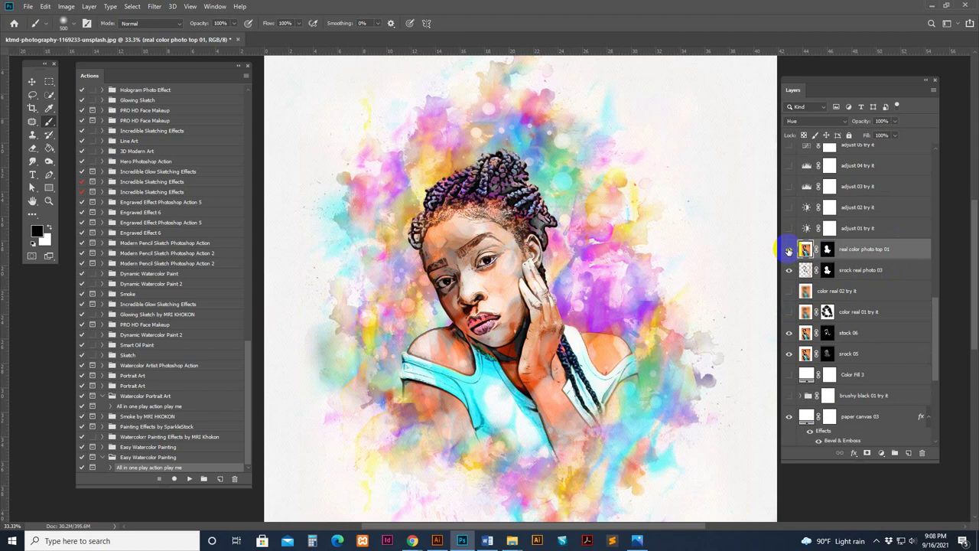
{"action": "left_click", "coordinate": [789, 251]}
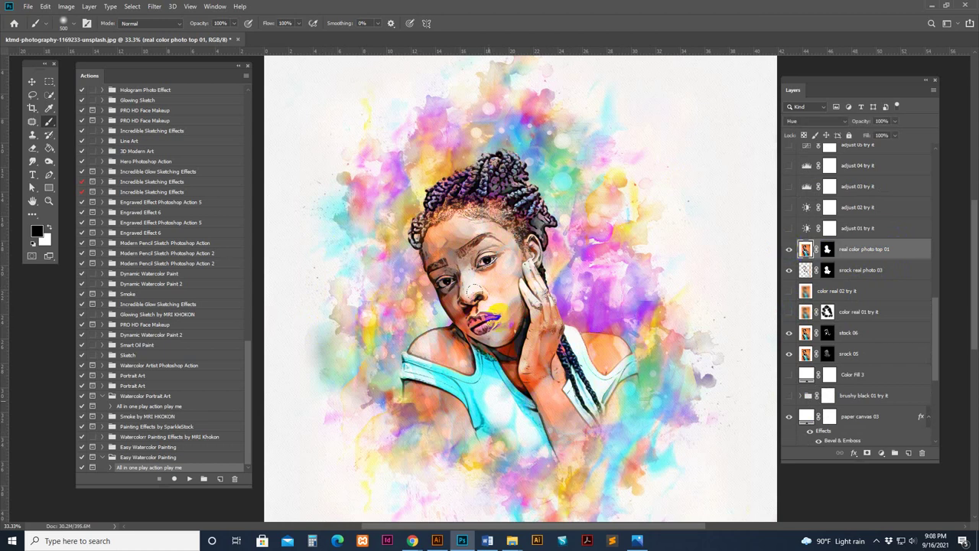
Step: Preview the adjust 01, adjust 02 and adjust 03 try it layers one at a time, leaving each hidden
{"action": "left_click", "coordinate": [882, 228]}
{"action": "left_click", "coordinate": [790, 229]}
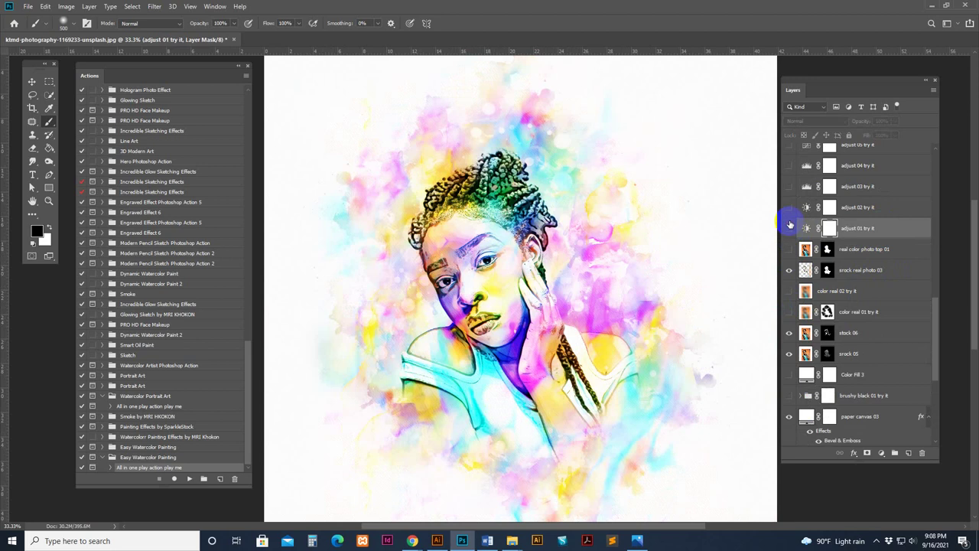
{"action": "left_click", "coordinate": [789, 229]}
{"action": "left_click", "coordinate": [789, 208]}
{"action": "left_click", "coordinate": [788, 208]}
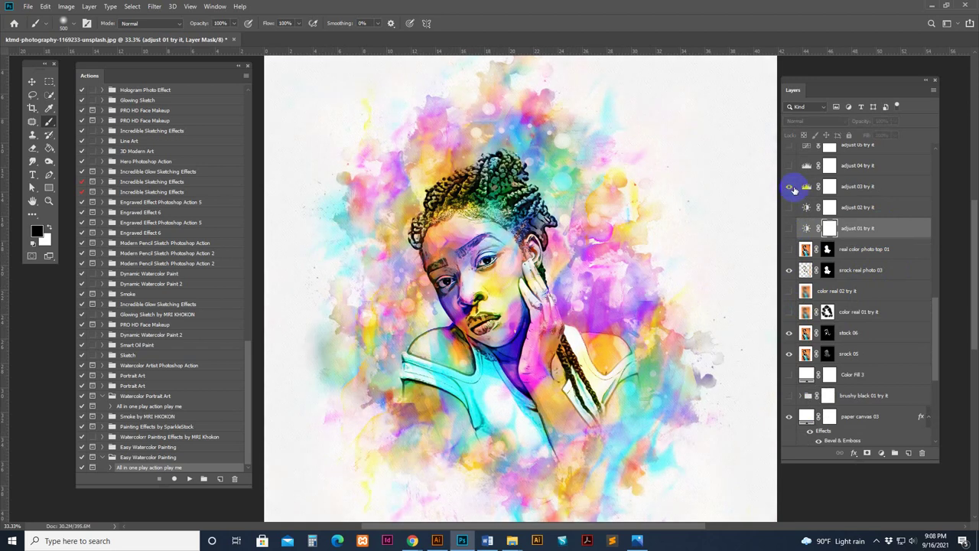
{"action": "left_click", "coordinate": [789, 187]}
{"action": "left_click", "coordinate": [789, 187]}
Step: Show the adjust 04 try it and adjust 05 try it layers and check the portrait with adjust 04 switched off
{"action": "left_click", "coordinate": [790, 166]}
{"action": "scroll", "coordinate": [792, 198], "scroll_direction": "up", "scroll_amount": 3}
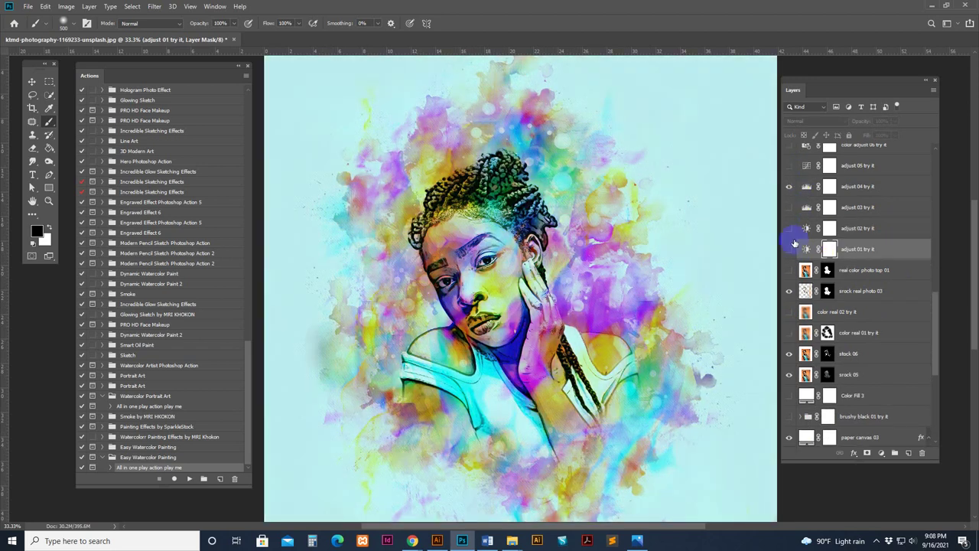
{"action": "left_click", "coordinate": [790, 208]}
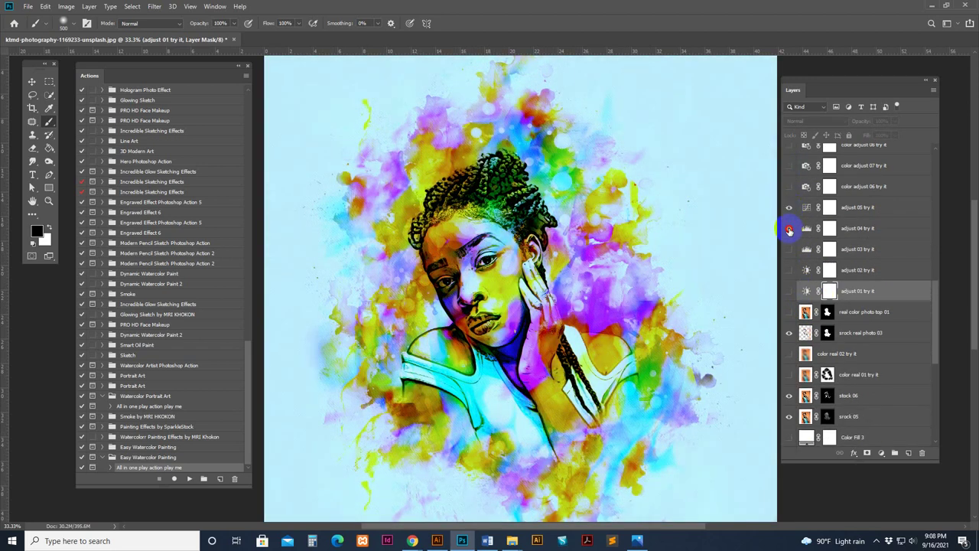
{"action": "left_click", "coordinate": [789, 229]}
{"action": "left_click", "coordinate": [786, 258]}
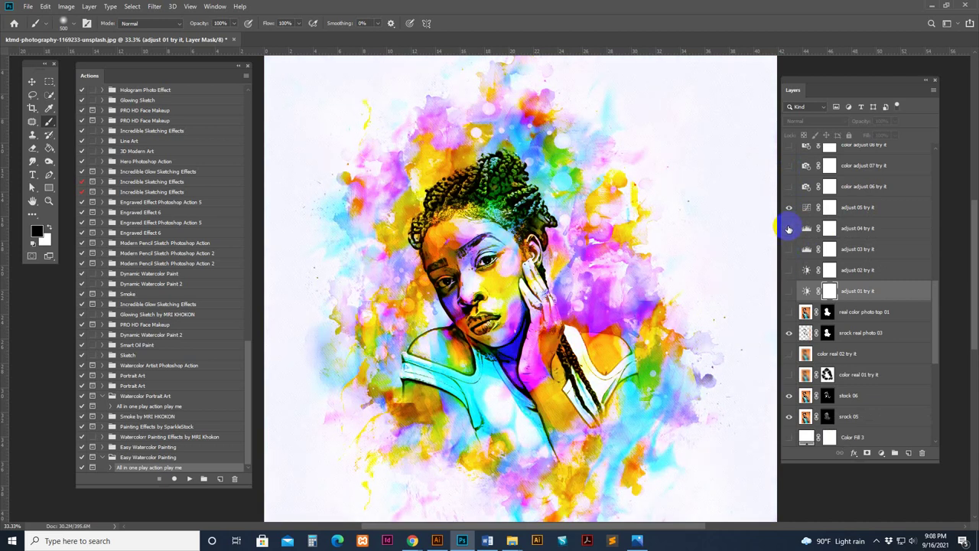
Step: Show color adjust 06 try it and compare adjust 03 and adjust 04 on and off, leaving adjust 03 hidden and adjust 04 shown
{"action": "left_click", "coordinate": [790, 249]}
{"action": "left_click", "coordinate": [789, 188]}
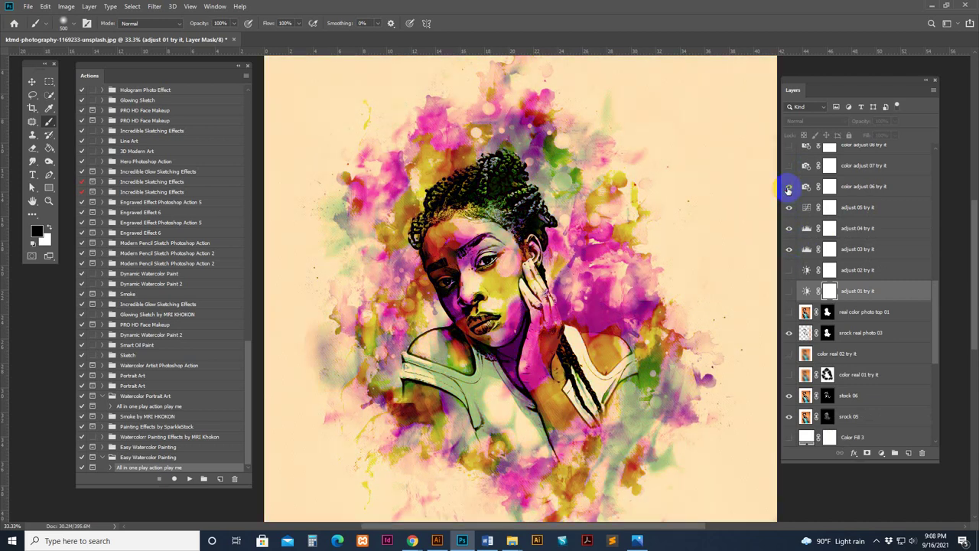
{"action": "left_click", "coordinate": [790, 247]}
{"action": "left_click", "coordinate": [791, 248]}
{"action": "left_click", "coordinate": [789, 229]}
{"action": "left_click", "coordinate": [790, 228]}
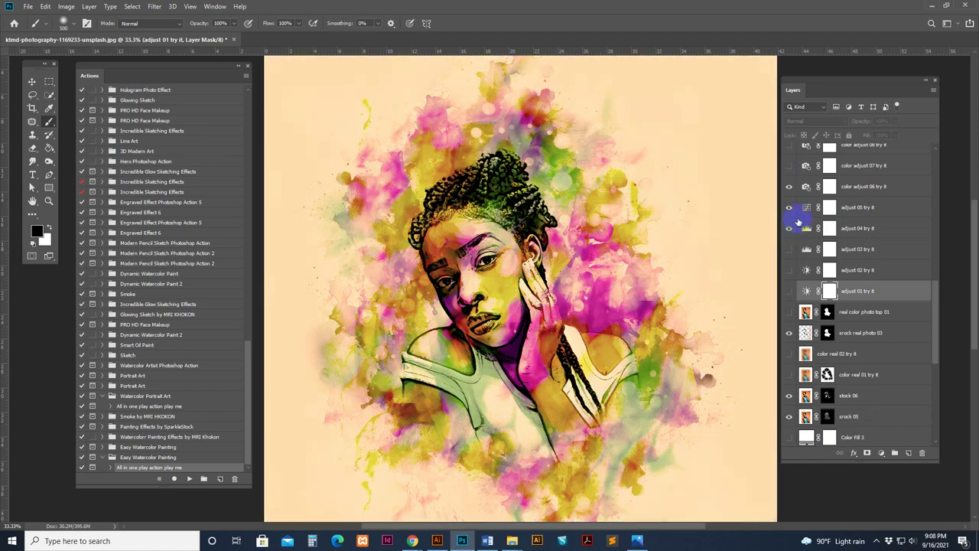
Step: Hide the adjust 04, adjust 05 and color adjust 06 try it layers and preview color adjust 07 on the portrait
{"action": "left_click", "coordinate": [794, 207]}
{"action": "left_click", "coordinate": [789, 226]}
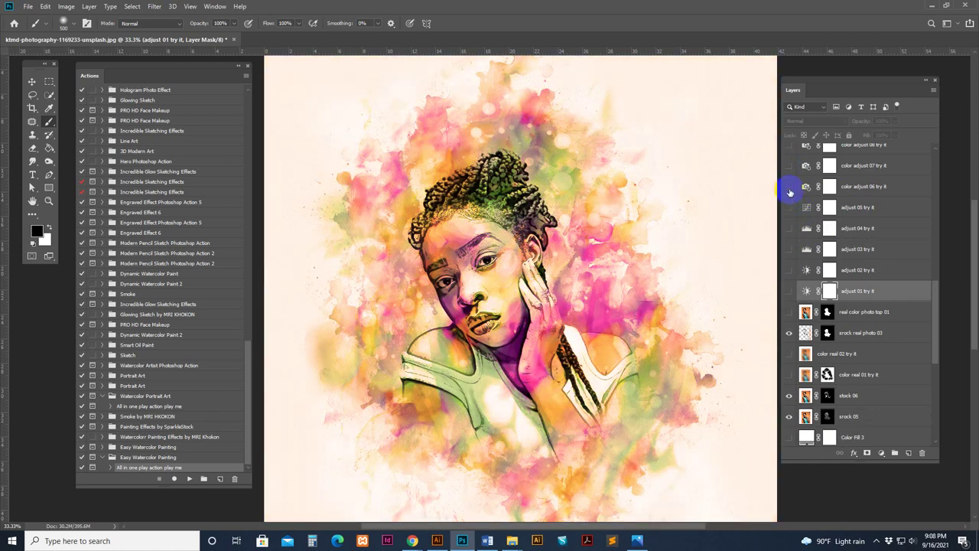
{"action": "left_click", "coordinate": [790, 168]}
{"action": "scroll", "coordinate": [789, 230], "scroll_direction": "up", "scroll_amount": 2}
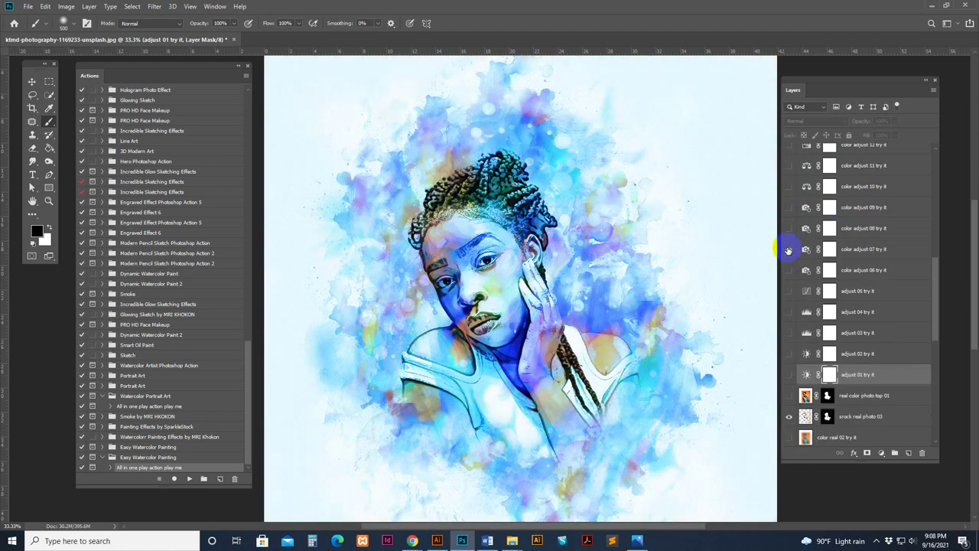
{"action": "key", "text": "ctrl+plus"}
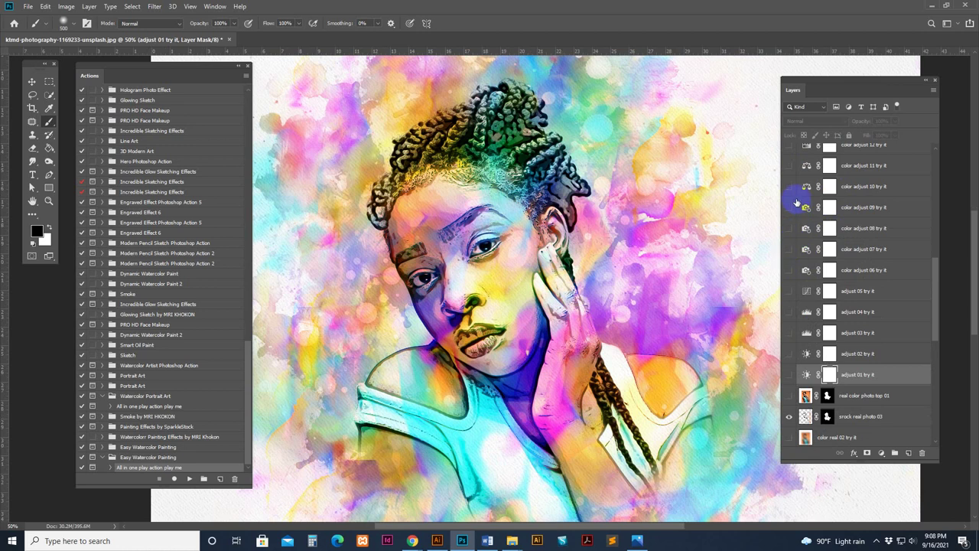
Step: Preview the color adjust 10, 11 and 12 try it layers one at a time, leaving each hidden
{"action": "left_click", "coordinate": [789, 186]}
{"action": "left_click", "coordinate": [789, 180]}
{"action": "left_click", "coordinate": [789, 166]}
{"action": "scroll", "coordinate": [821, 265], "scroll_direction": "up", "scroll_amount": 3}
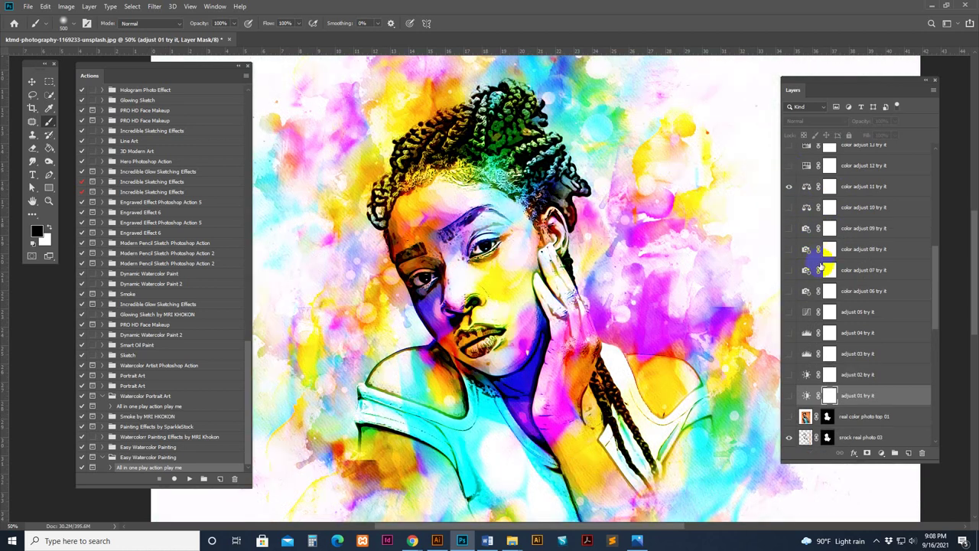
{"action": "left_click", "coordinate": [789, 294]}
{"action": "left_click", "coordinate": [790, 293]}
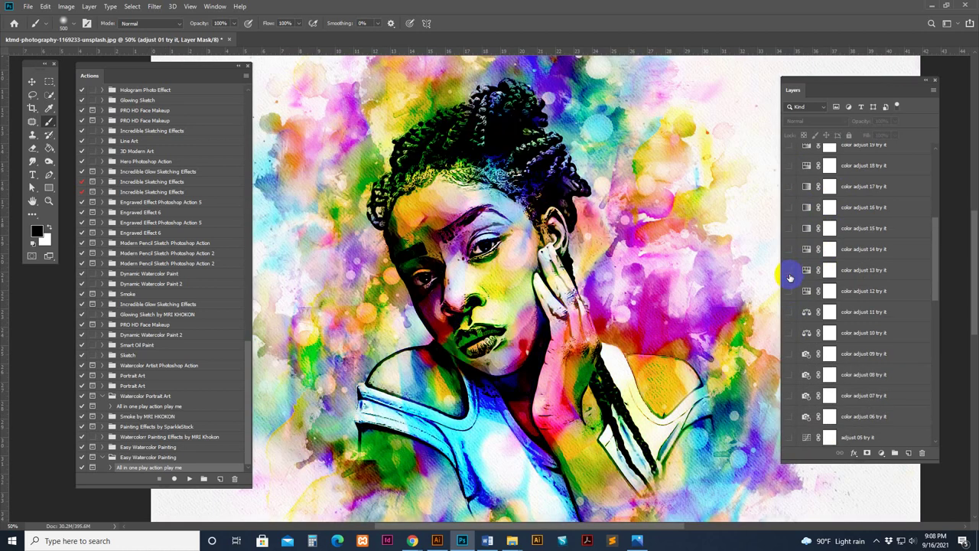
Step: Preview color adjust 13 try it alone and combined with color adjust 08 and 09, leaving all three hidden
{"action": "left_click", "coordinate": [789, 272]}
{"action": "left_click", "coordinate": [788, 251]}
{"action": "left_click", "coordinate": [788, 250]}
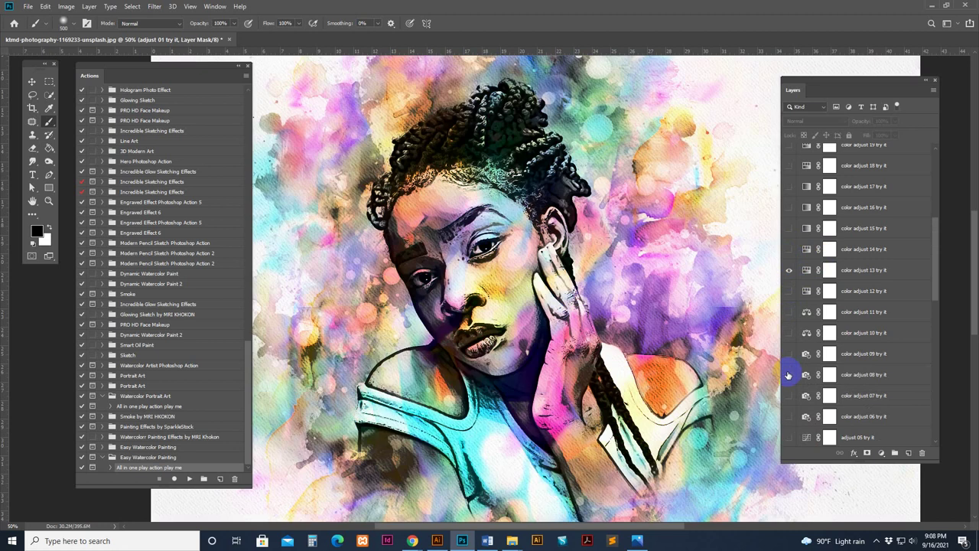
{"action": "left_click", "coordinate": [789, 375]}
{"action": "left_click", "coordinate": [789, 374]}
{"action": "left_click", "coordinate": [788, 353]}
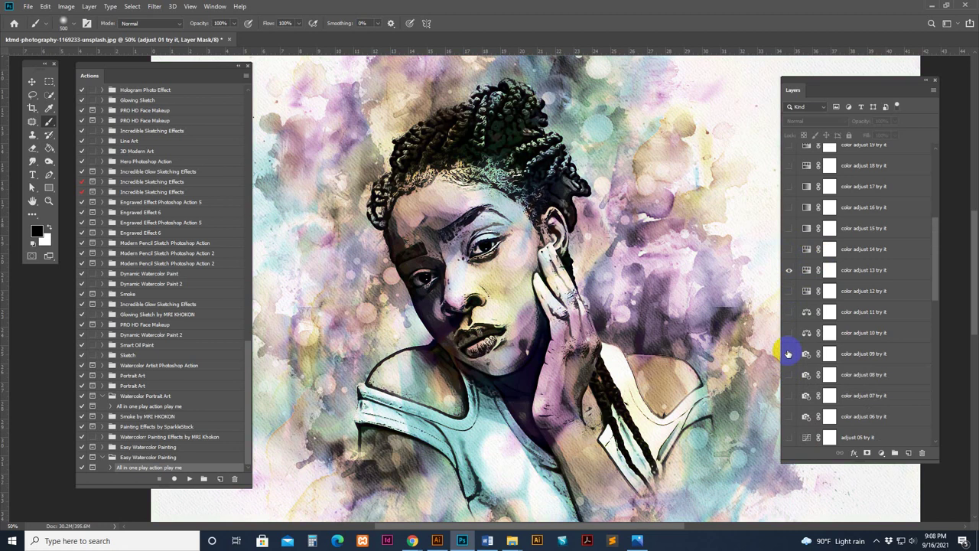
{"action": "left_click", "coordinate": [790, 271]}
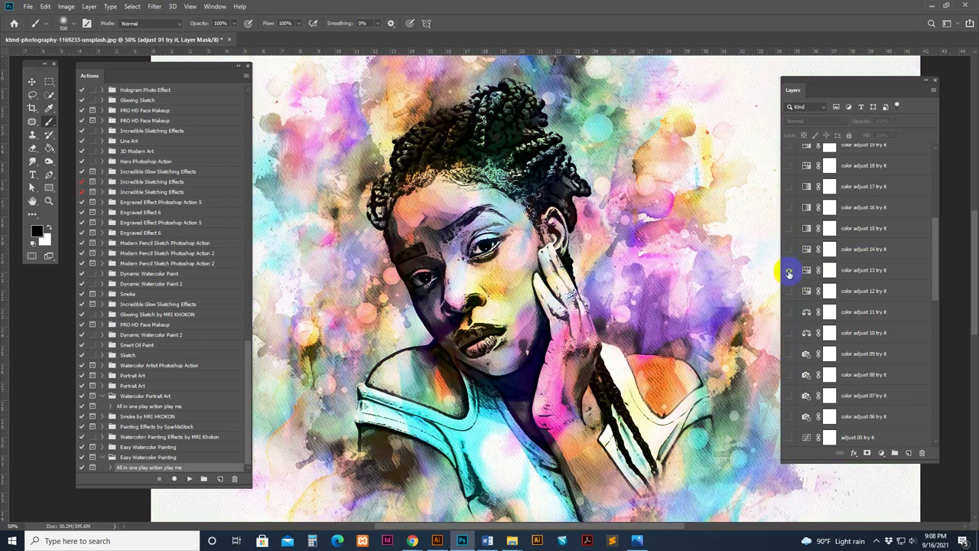
Step: Preview the try it layers between color adjust 14 and color adjust 20 one at a time, leaving each hidden
{"action": "left_click", "coordinate": [790, 251]}
{"action": "left_click", "coordinate": [789, 251]}
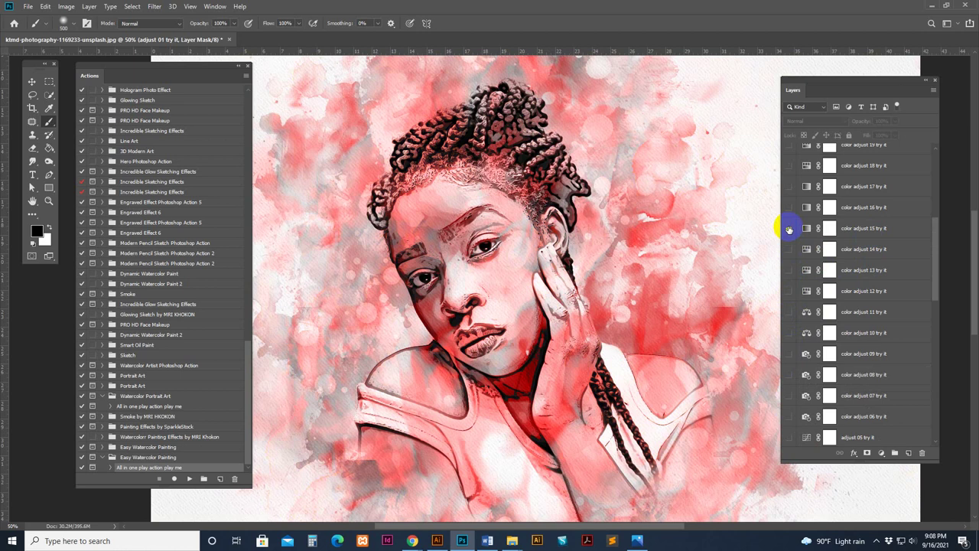
{"action": "left_click", "coordinate": [789, 208]}
{"action": "left_click", "coordinate": [789, 188]}
{"action": "scroll", "coordinate": [800, 242], "scroll_direction": "up", "scroll_amount": 1}
{"action": "left_click", "coordinate": [789, 248]}
{"action": "left_click", "coordinate": [790, 189]}
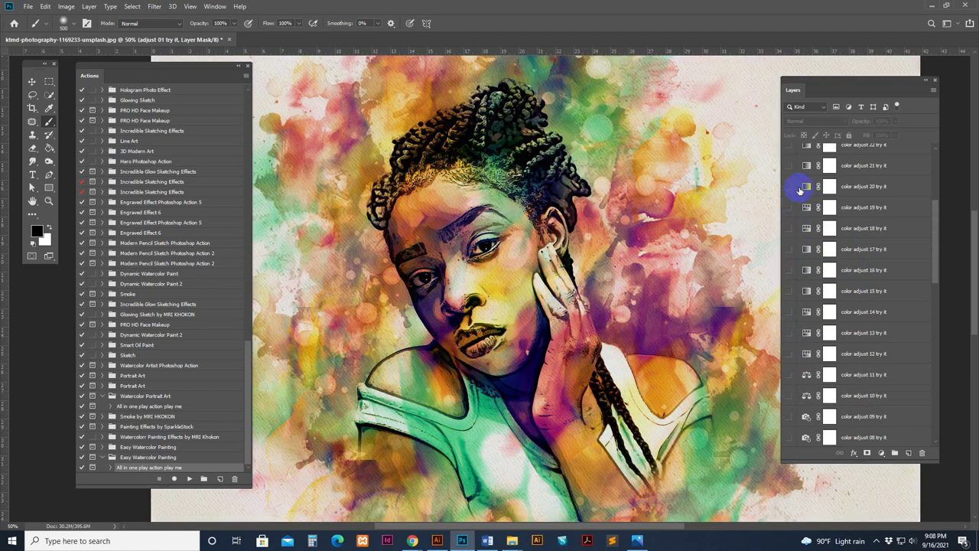
{"action": "left_click", "coordinate": [800, 190]}
Step: Show the top real photo try it layer and make its layer mask active for painting
{"action": "scroll", "coordinate": [799, 205], "scroll_direction": "up", "scroll_amount": 5}
{"action": "left_click", "coordinate": [788, 197]}
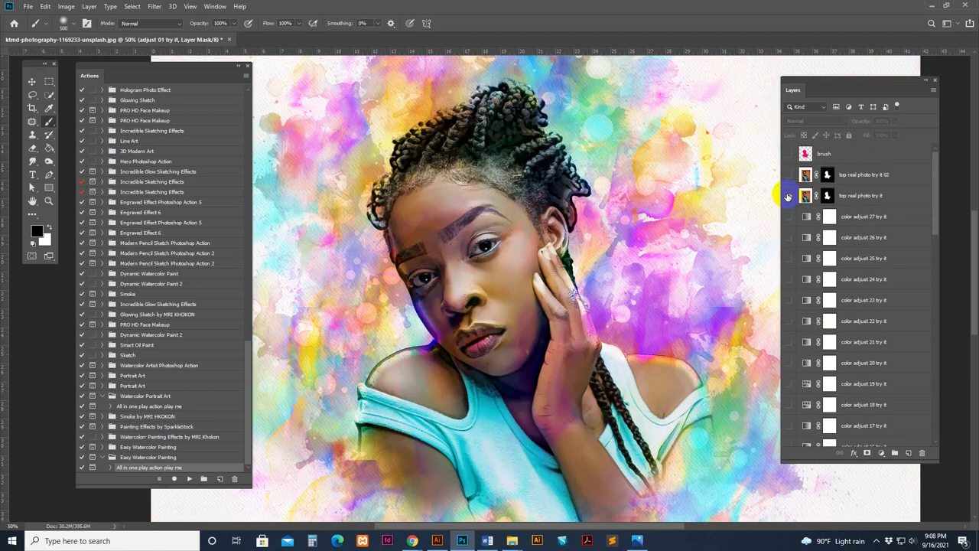
{"action": "left_click", "coordinate": [790, 199]}
{"action": "left_click", "coordinate": [790, 197]}
{"action": "left_click", "coordinate": [817, 197]}
{"action": "left_click", "coordinate": [805, 196]}
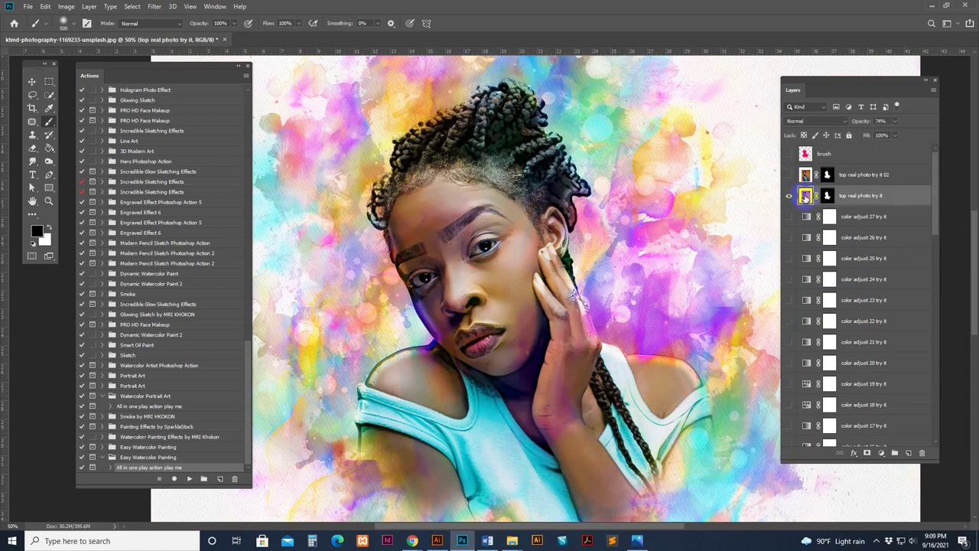
{"action": "left_click", "coordinate": [827, 197]}
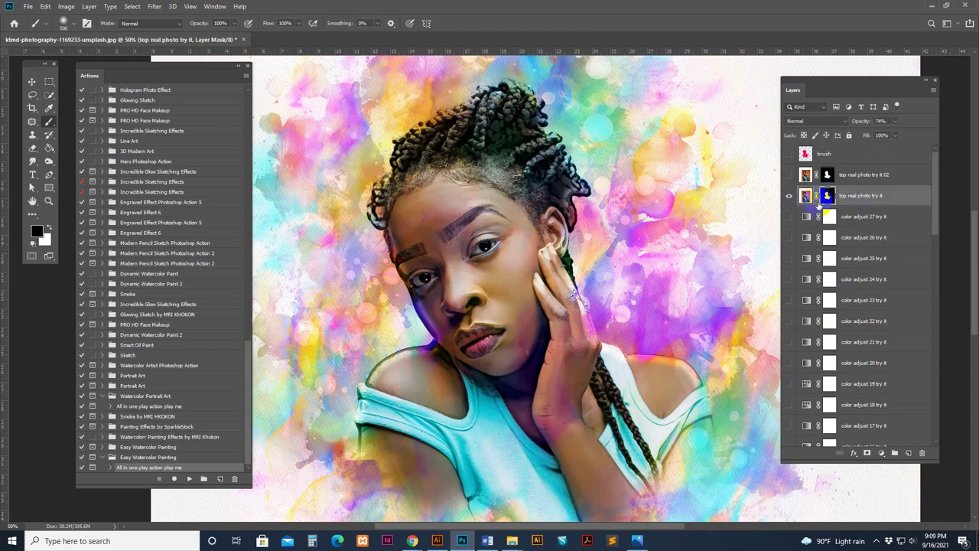
{"action": "left_click", "coordinate": [810, 195]}
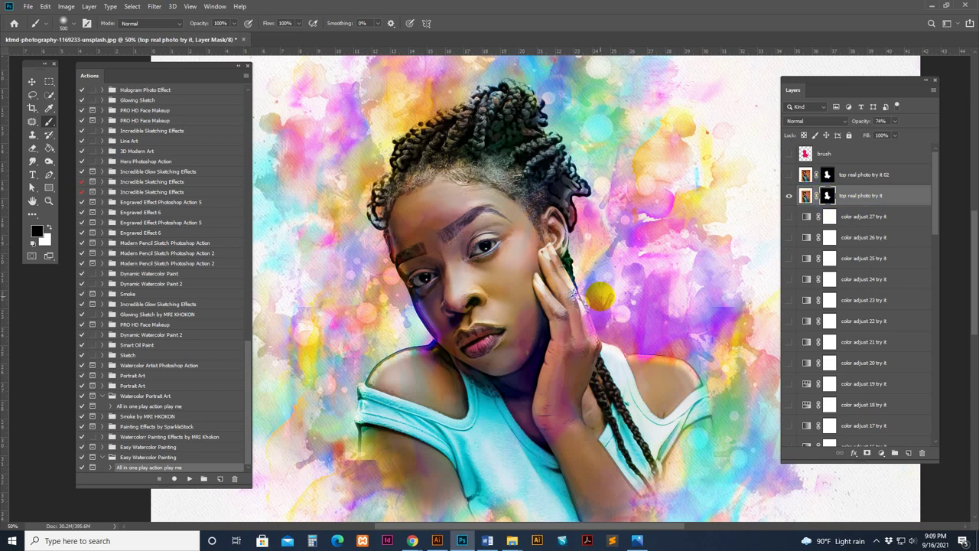
Step: Paint black with a smaller brush on the top real photo try it mask over the hair, hand, shoulders and clothing, keeping the real face
{"action": "key", "text": "["}
{"action": "mouse_move", "coordinate": [624, 357]}
{"action": "left_mouse_down"}
{"action": "mouse_move", "coordinate": [679, 394]}
{"action": "mouse_move", "coordinate": [685, 388]}
{"action": "mouse_move", "coordinate": [641, 373]}
{"action": "mouse_move", "coordinate": [597, 423]}
{"action": "mouse_move", "coordinate": [563, 415]}
{"action": "mouse_move", "coordinate": [597, 349]}
{"action": "mouse_move", "coordinate": [577, 348]}
{"action": "mouse_move", "coordinate": [578, 222]}
{"action": "mouse_move", "coordinate": [561, 183]}
{"action": "mouse_move", "coordinate": [530, 196]}
{"action": "mouse_move", "coordinate": [421, 155]}
{"action": "mouse_move", "coordinate": [443, 141]}
{"action": "mouse_move", "coordinate": [558, 184]}
{"action": "mouse_move", "coordinate": [560, 147]}
{"action": "mouse_move", "coordinate": [398, 113]}
{"action": "mouse_move", "coordinate": [349, 184]}
{"action": "mouse_move", "coordinate": [354, 226]}
{"action": "mouse_move", "coordinate": [415, 370]}
{"action": "mouse_move", "coordinate": [405, 371]}
{"action": "mouse_move", "coordinate": [409, 442]}
{"action": "mouse_move", "coordinate": [461, 445]}
{"action": "mouse_move", "coordinate": [427, 432]}
{"action": "mouse_move", "coordinate": [508, 423]}
{"action": "mouse_move", "coordinate": [490, 382]}
{"action": "mouse_move", "coordinate": [545, 345]}
{"action": "mouse_move", "coordinate": [538, 298]}
{"action": "mouse_move", "coordinate": [547, 276]}
{"action": "mouse_move", "coordinate": [531, 226]}
{"action": "mouse_move", "coordinate": [529, 252]}
{"action": "mouse_move", "coordinate": [514, 256]}
{"action": "mouse_move", "coordinate": [493, 222]}
{"action": "mouse_move", "coordinate": [488, 243]}
{"action": "mouse_move", "coordinate": [412, 231]}
{"action": "mouse_move", "coordinate": [400, 358]}
{"action": "mouse_move", "coordinate": [647, 250]}
{"action": "mouse_move", "coordinate": [560, 380]}
{"action": "left_mouse_up"}
{"action": "left_click", "coordinate": [343, 443]}
{"action": "left_click_drag", "start_coordinate": [389, 417], "coordinate": [419, 441]}
{"action": "left_click_drag", "start_coordinate": [506, 328], "coordinate": [511, 327]}
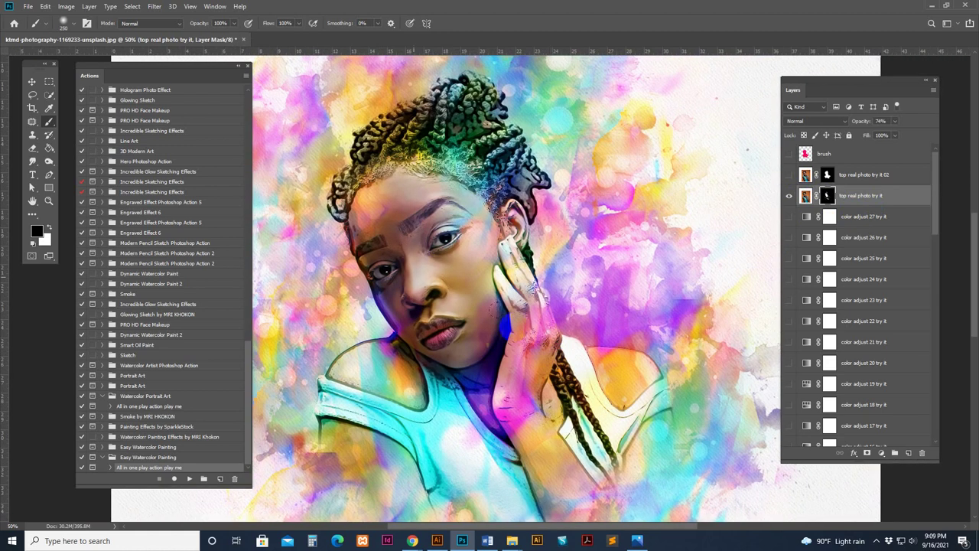
Step: Show top real photo try it 02 and compare the portrait with top real photo try it on and off, leaving the latter hidden
{"action": "left_click", "coordinate": [790, 175]}
{"action": "left_click", "coordinate": [807, 174]}
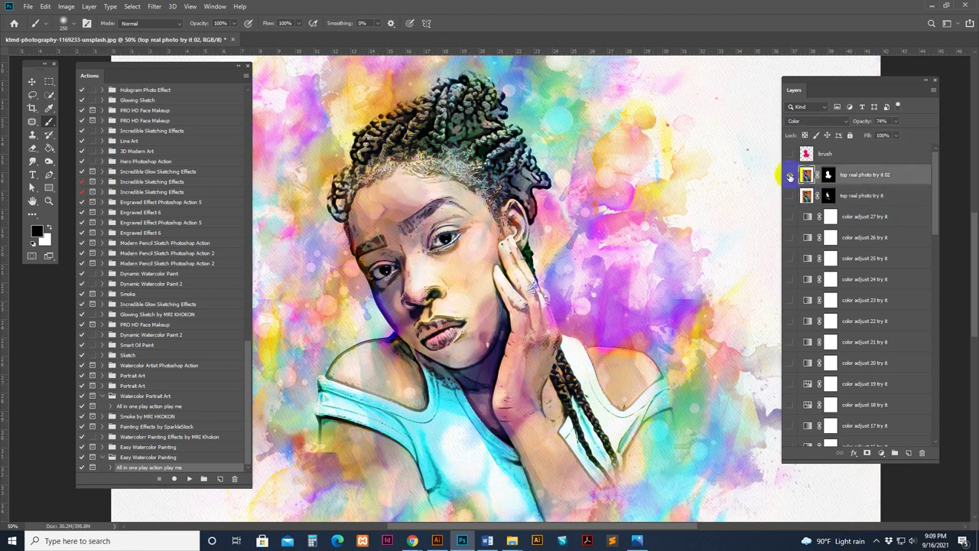
{"action": "left_click", "coordinate": [790, 196]}
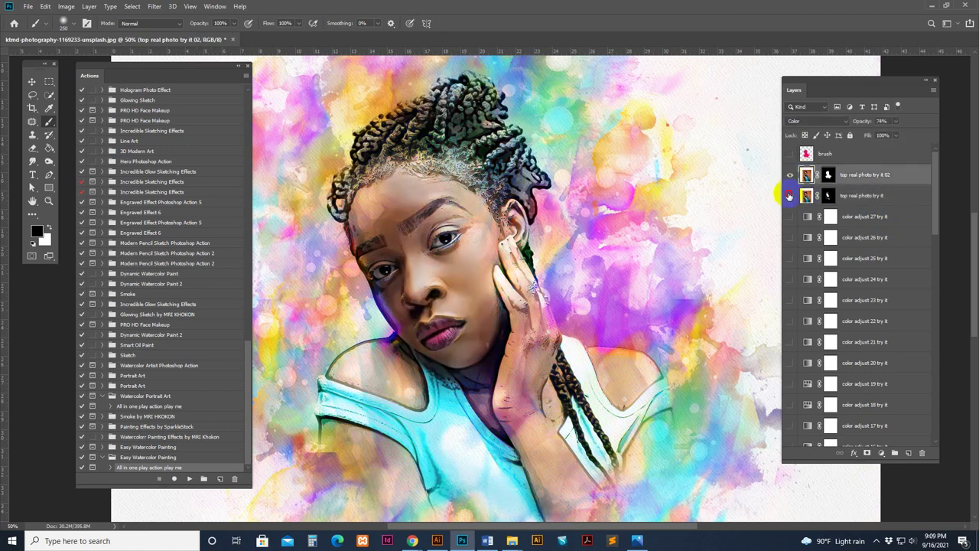
{"action": "left_click", "coordinate": [789, 195]}
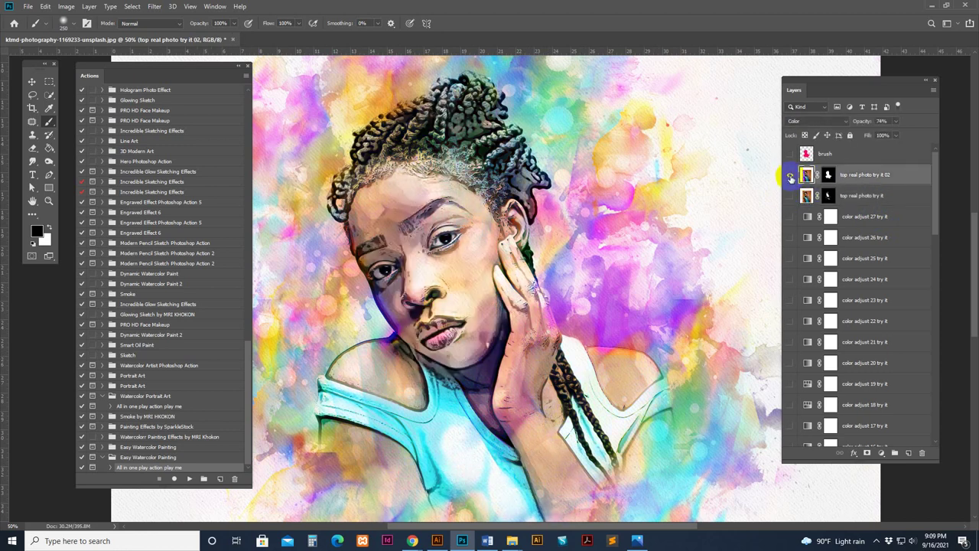
{"action": "left_click", "coordinate": [233, 39]}
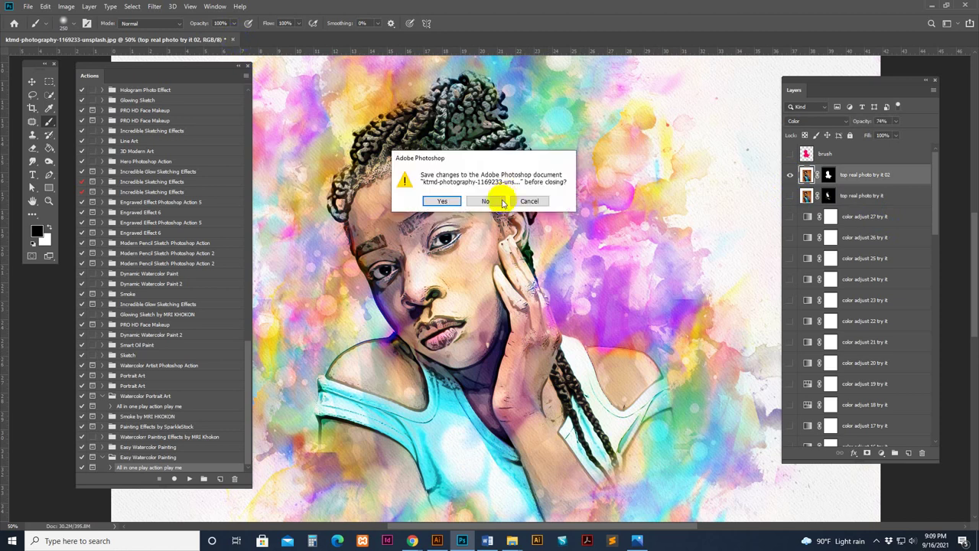
{"action": "left_click", "coordinate": [530, 200]}
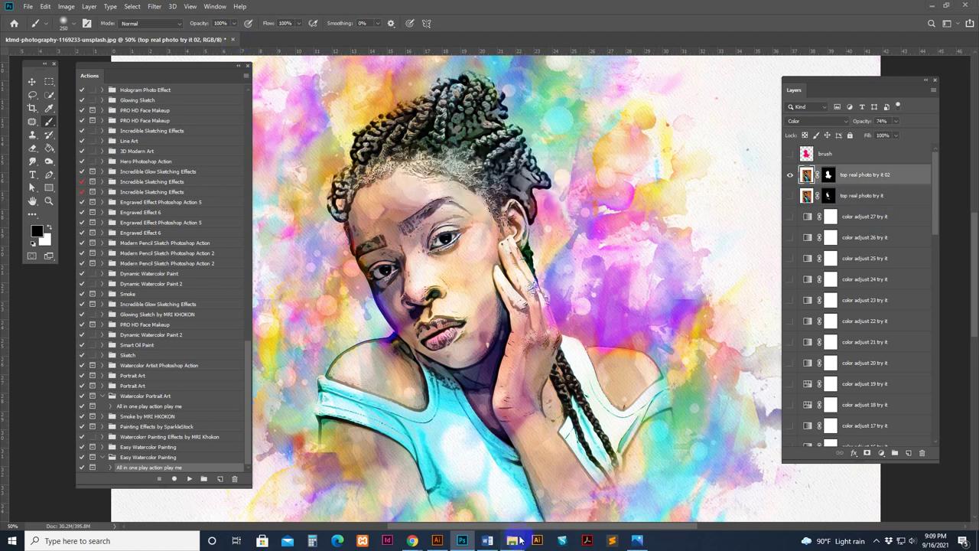
Step: Open the first unsplash portrait JPG from the Watercolor Painting folder as a new document in Photoshop
{"action": "mouse_move", "coordinate": [512, 541]}
{"action": "left_click", "coordinate": [536, 505]}
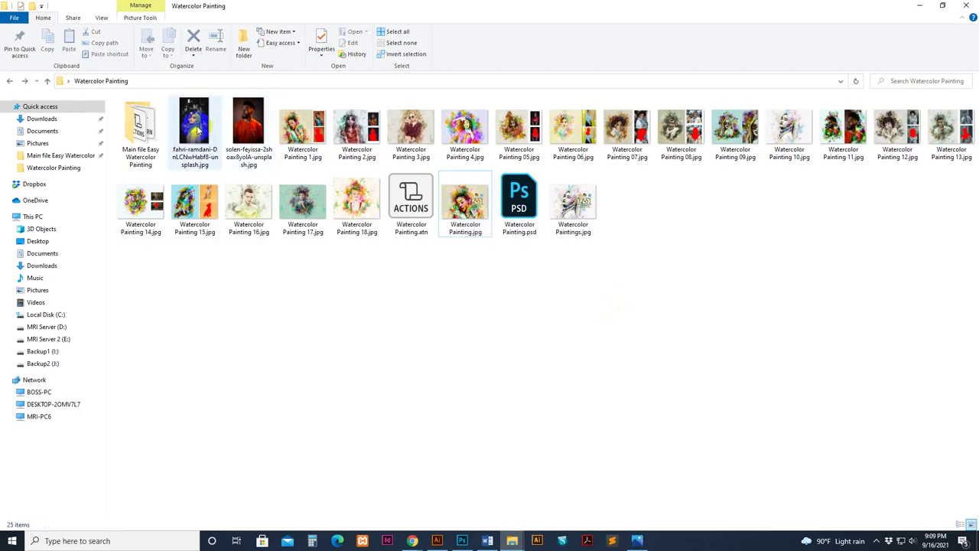
{"action": "left_click_drag", "start_coordinate": [217, 157], "coordinate": [645, 19]}
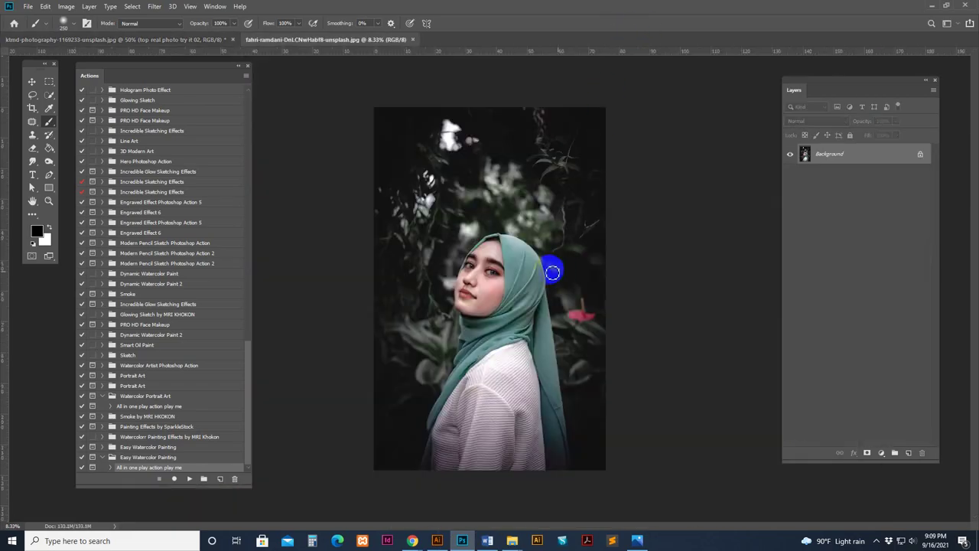
{"action": "key", "text": "ctrl+plus"}
Step: Select the woman with Select Subject and add a new layer named brush
{"action": "left_click", "coordinate": [48, 94]}
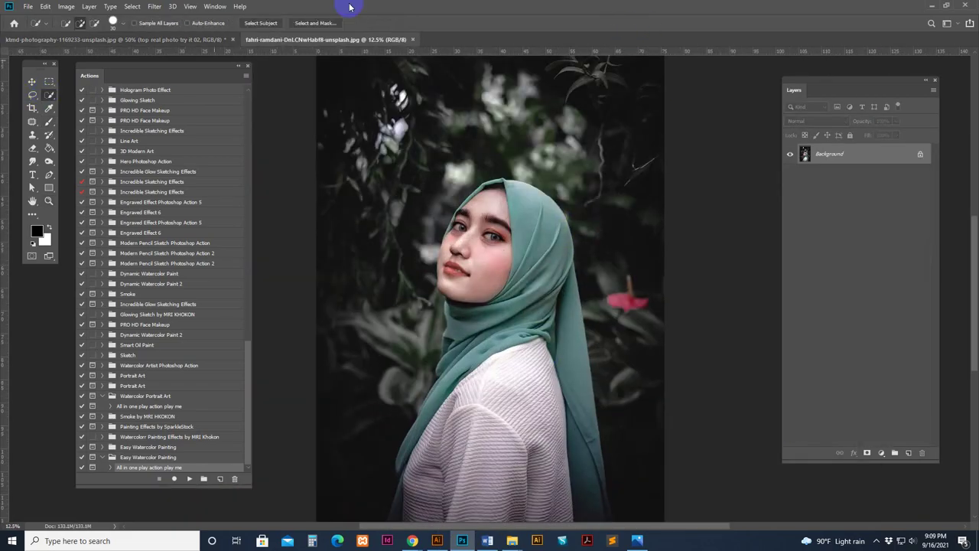
{"action": "left_click", "coordinate": [276, 23]}
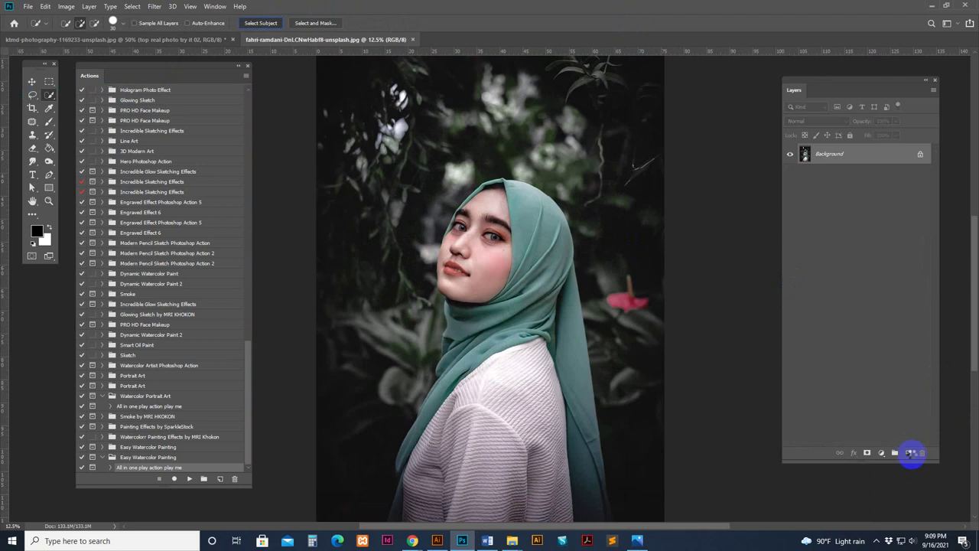
{"action": "left_click", "coordinate": [910, 453]}
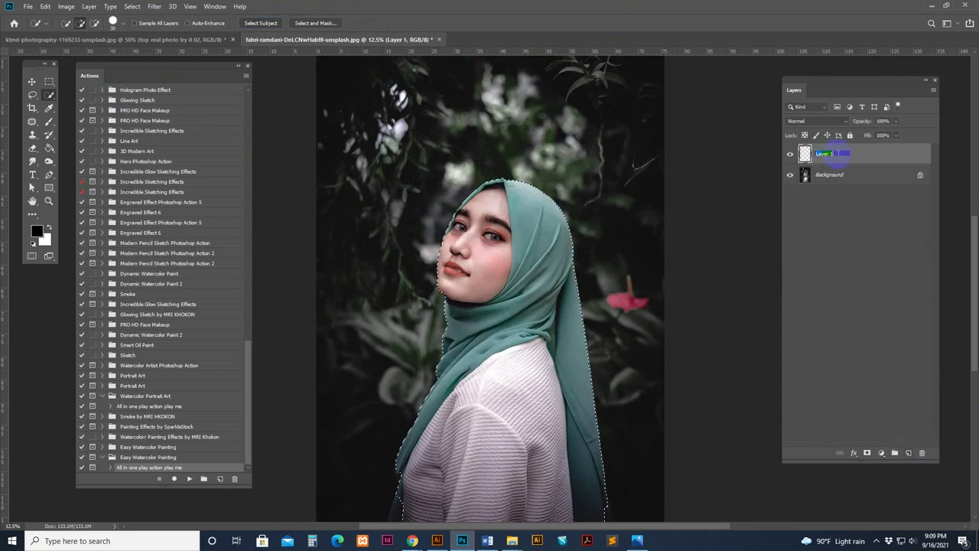
{"action": "type", "text": "brush"}
{"action": "key", "text": "Return"}
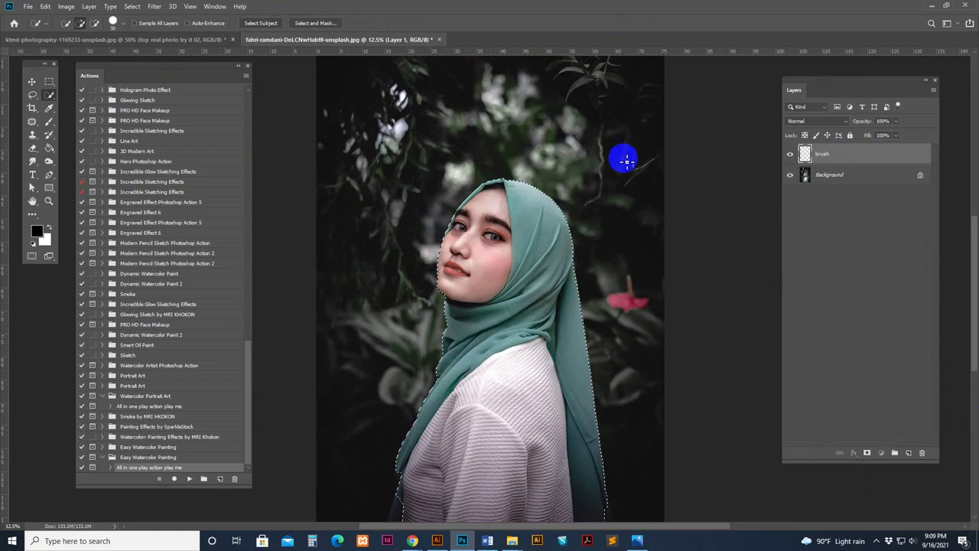
Step: Paint bright red over the selected woman's head and upper body on the brush layer with an enlarged brush, and clear the selection
{"action": "left_click", "coordinate": [49, 120]}
{"action": "left_click", "coordinate": [36, 231]}
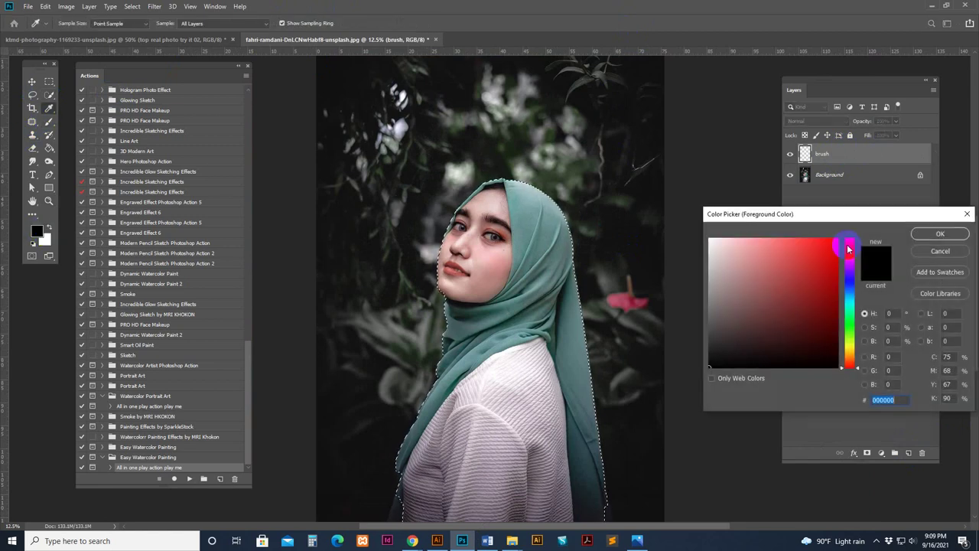
{"action": "left_click", "coordinate": [837, 239]}
{"action": "key", "text": "Return"}
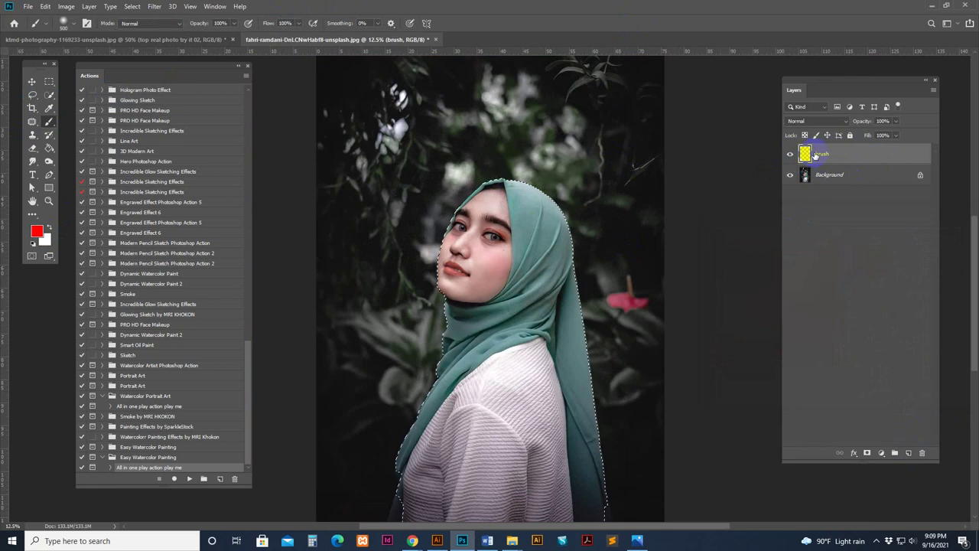
{"action": "key", "text": "bracketright"}
{"action": "mouse_move", "coordinate": [498, 239]}
{"action": "left_mouse_down"}
{"action": "mouse_move", "coordinate": [483, 209]}
{"action": "mouse_move", "coordinate": [492, 227]}
{"action": "mouse_move", "coordinate": [466, 339]}
{"action": "mouse_move", "coordinate": [459, 283]}
{"action": "mouse_move", "coordinate": [492, 285]}
{"action": "mouse_move", "coordinate": [515, 251]}
{"action": "mouse_move", "coordinate": [490, 221]}
{"action": "mouse_move", "coordinate": [493, 180]}
{"action": "mouse_move", "coordinate": [562, 222]}
{"action": "mouse_move", "coordinate": [527, 315]}
{"action": "mouse_move", "coordinate": [548, 296]}
{"action": "mouse_move", "coordinate": [520, 326]}
{"action": "mouse_move", "coordinate": [464, 336]}
{"action": "mouse_move", "coordinate": [450, 365]}
{"action": "mouse_move", "coordinate": [500, 327]}
{"action": "mouse_move", "coordinate": [493, 407]}
{"action": "mouse_move", "coordinate": [547, 330]}
{"action": "mouse_move", "coordinate": [576, 346]}
{"action": "mouse_move", "coordinate": [579, 336]}
{"action": "mouse_move", "coordinate": [558, 376]}
{"action": "mouse_move", "coordinate": [570, 395]}
{"action": "mouse_move", "coordinate": [572, 367]}
{"action": "mouse_move", "coordinate": [546, 415]}
{"action": "mouse_move", "coordinate": [562, 374]}
{"action": "mouse_move", "coordinate": [473, 397]}
{"action": "mouse_move", "coordinate": [480, 376]}
{"action": "mouse_move", "coordinate": [445, 404]}
{"action": "mouse_move", "coordinate": [507, 401]}
{"action": "mouse_move", "coordinate": [546, 443]}
{"action": "mouse_move", "coordinate": [516, 411]}
{"action": "mouse_move", "coordinate": [445, 394]}
{"action": "mouse_move", "coordinate": [433, 379]}
{"action": "mouse_move", "coordinate": [406, 400]}
{"action": "mouse_move", "coordinate": [469, 303]}
{"action": "mouse_move", "coordinate": [486, 253]}
{"action": "mouse_move", "coordinate": [477, 231]}
{"action": "left_mouse_up"}
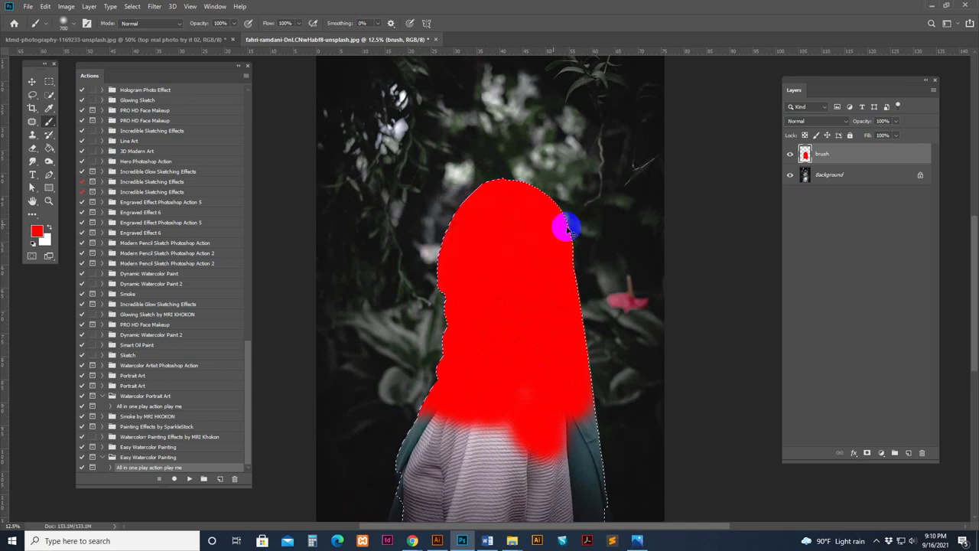
{"action": "key", "text": "ctrl+d"}
Step: Extend the canvas with white below and on both sides of the photo to about 7490 × 10360 px using the Crop tool
{"action": "key", "text": "z"}
{"action": "left_click", "coordinate": [598, 351], "text": "alt"}
{"action": "left_click_drag", "start_coordinate": [611, 314], "coordinate": [655, 311]}
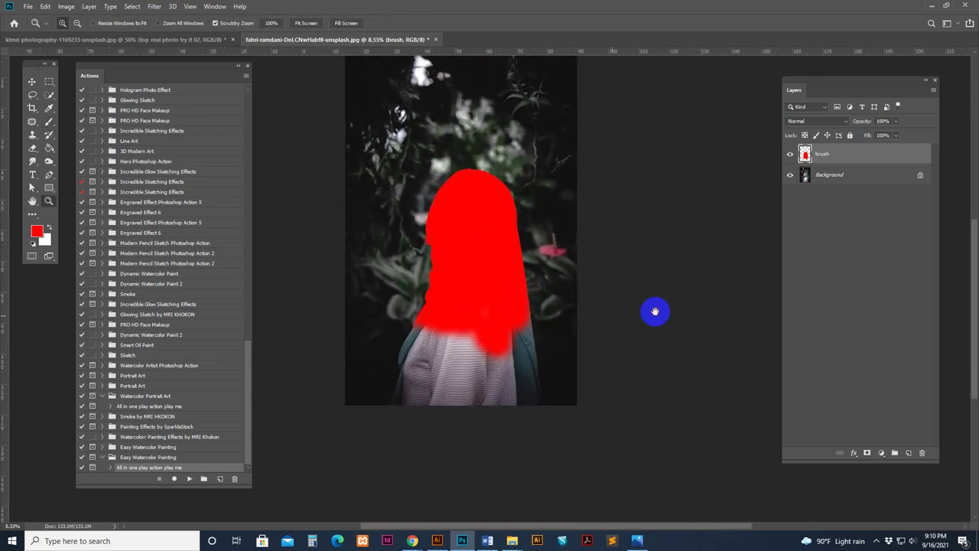
{"action": "left_click", "coordinate": [32, 108]}
{"action": "left_click_drag", "start_coordinate": [459, 406], "coordinate": [463, 450]}
{"action": "left_click_drag", "start_coordinate": [604, 288], "coordinate": [636, 291]}
{"action": "left_click_drag", "start_coordinate": [359, 293], "coordinate": [330, 290]}
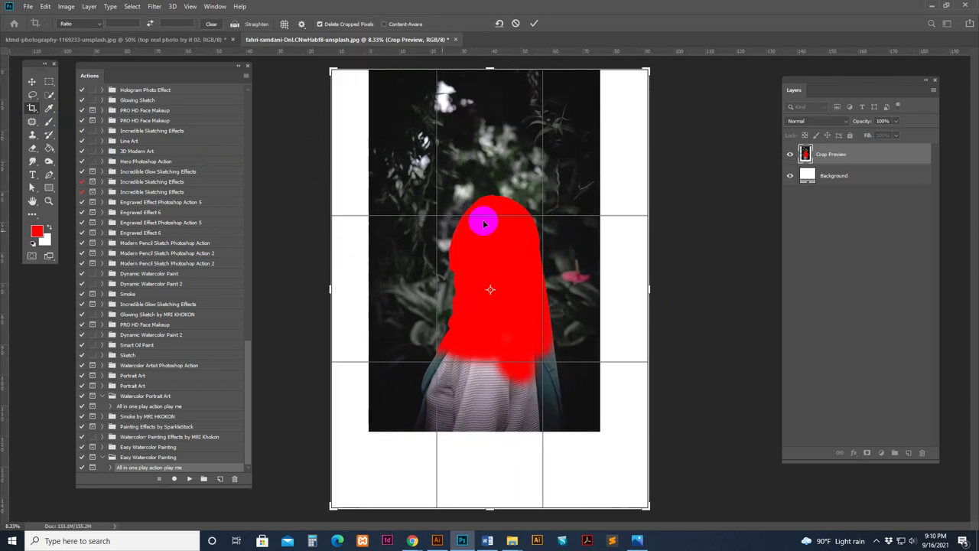
{"action": "key", "text": "Return"}
Step: Resize the whole image proportionally to a height of 3500 pixels
{"action": "left_click", "coordinate": [66, 6]}
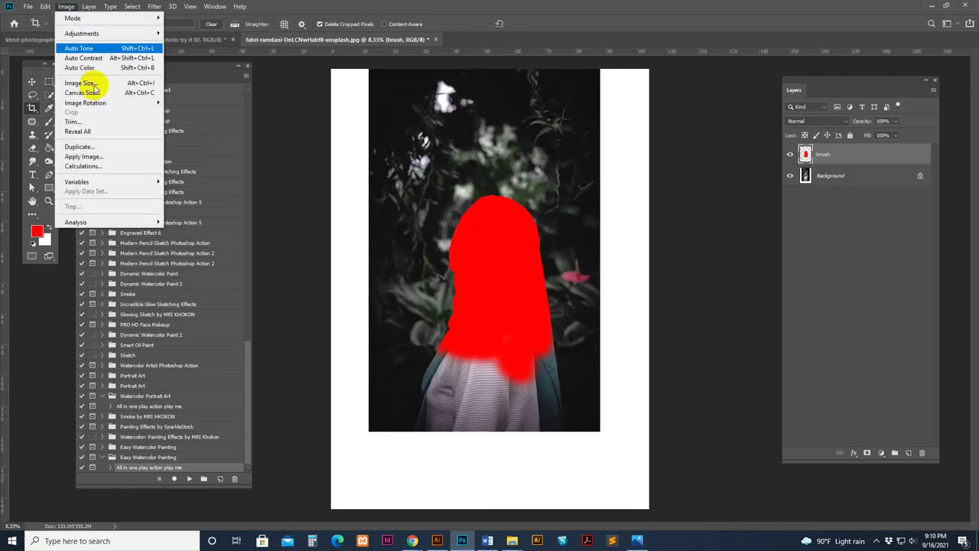
{"action": "left_click", "coordinate": [95, 84]}
{"action": "double_click", "coordinate": [826, 159]}
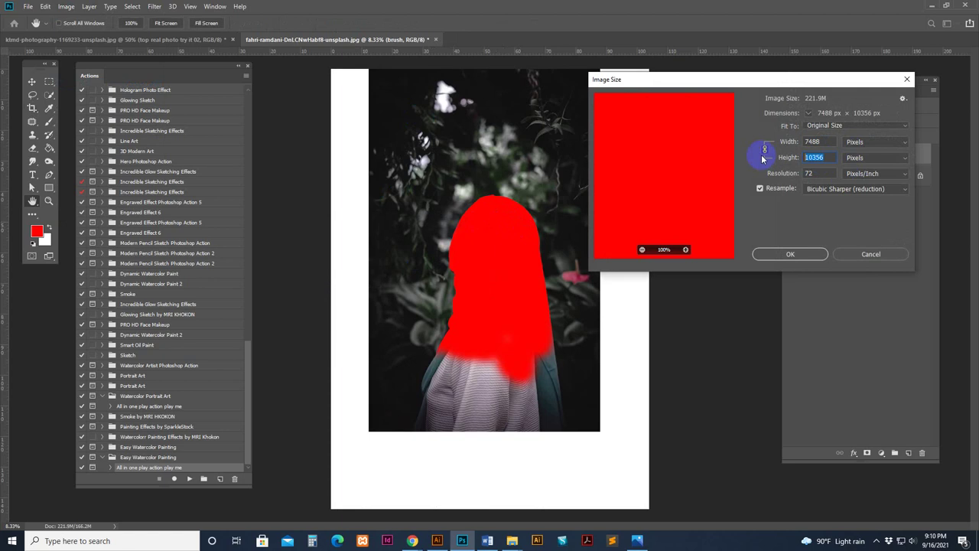
{"action": "type", "text": "3500"}
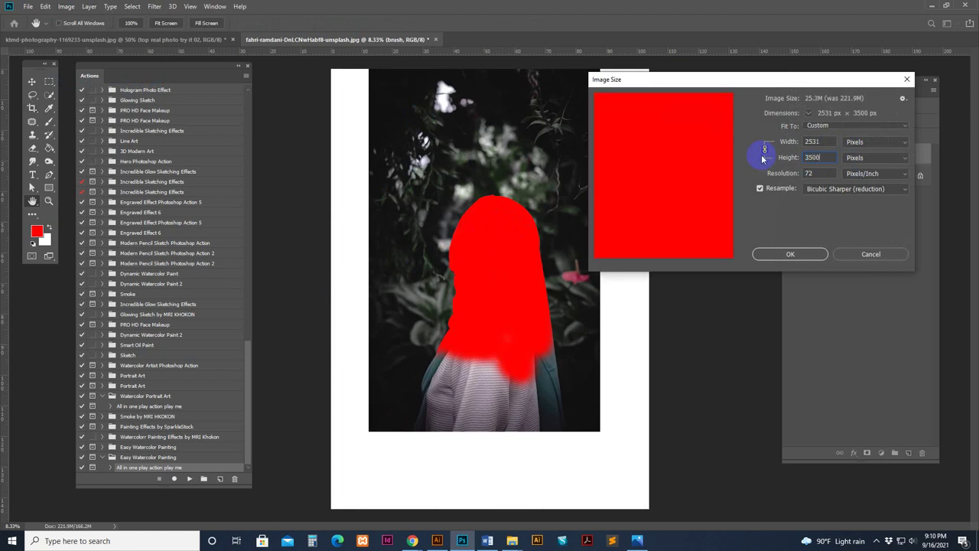
{"action": "key", "text": "Return"}
{"action": "key", "text": "c"}
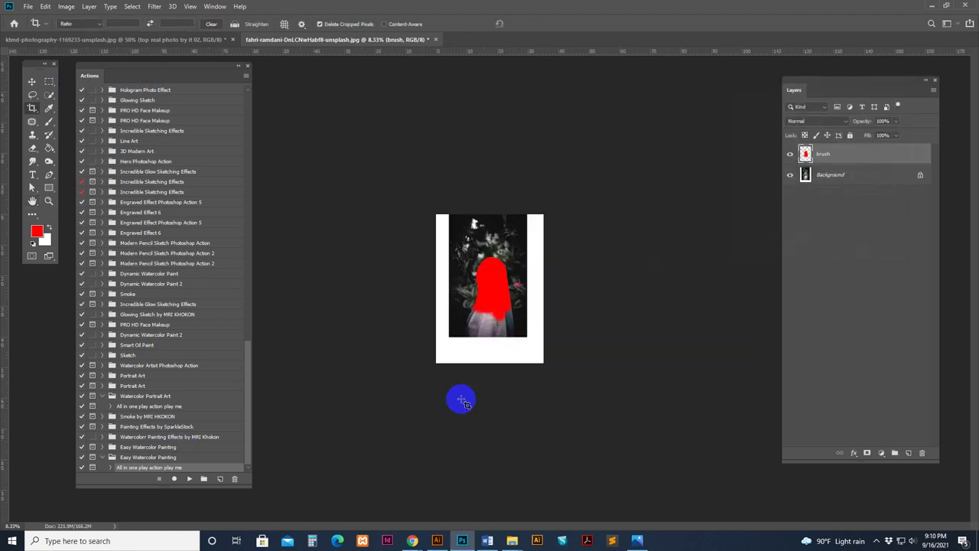
Step: Play the Easy Watercolor Painting set's "All in one play action play me" action on the prepared photo
{"action": "key", "text": "z"}
{"action": "left_click", "coordinate": [525, 302]}
{"action": "left_click", "coordinate": [525, 301]}
{"action": "left_click", "coordinate": [525, 301]}
{"action": "left_click", "coordinate": [525, 300]}
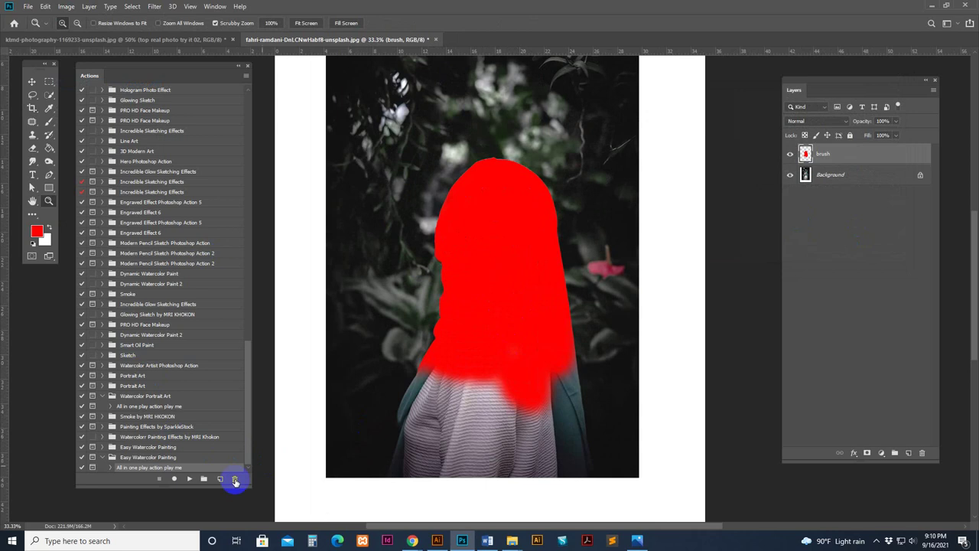
{"action": "left_click", "coordinate": [189, 479]}
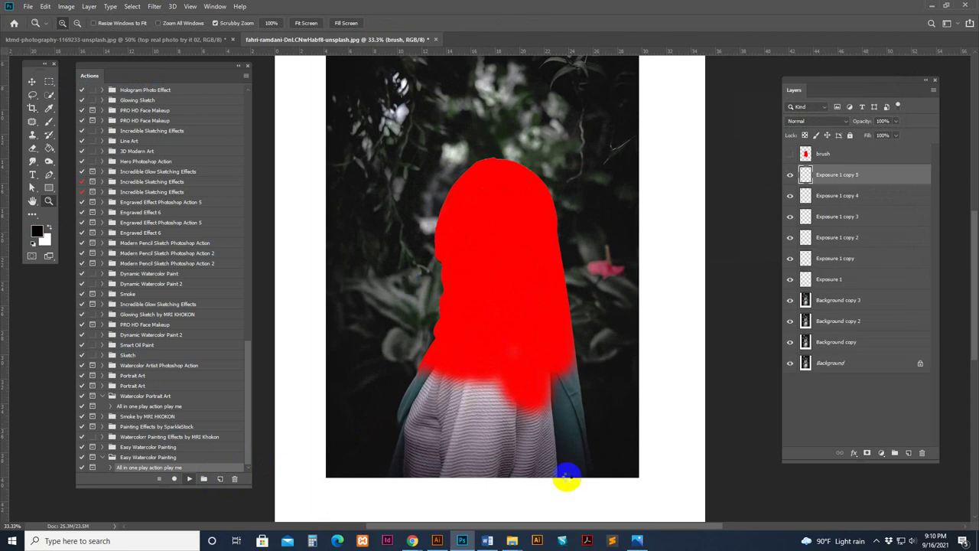
Step: Switch to File Explorer and view the sample image Watercolor Painting 10.jpg from the Watercolor Painting folder, and close it
{"action": "mouse_move", "coordinate": [513, 541]}
{"action": "left_click", "coordinate": [513, 503]}
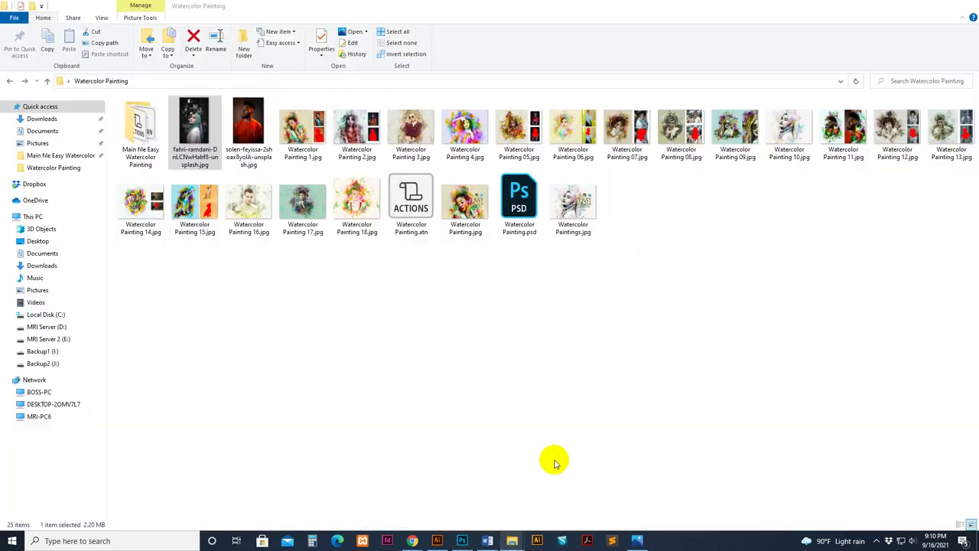
{"action": "mouse_move", "coordinate": [247, 205]}
{"action": "left_mouse_down"}
{"action": "mouse_move", "coordinate": [219, 203]}
{"action": "mouse_move", "coordinate": [416, 149]}
{"action": "mouse_move", "coordinate": [791, 134]}
{"action": "left_mouse_up"}
{"action": "double_click", "coordinate": [790, 131]}
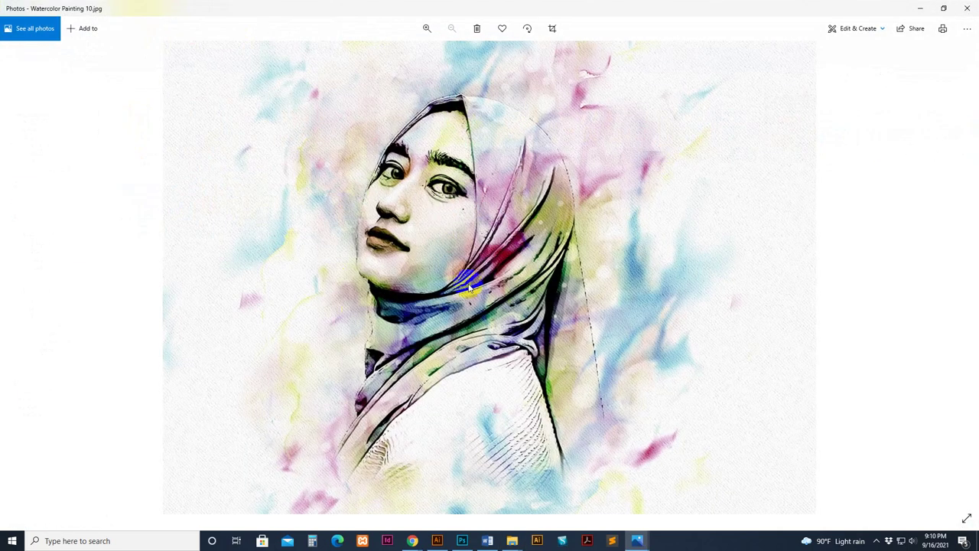
{"action": "left_click", "coordinate": [557, 275]}
{"action": "left_click", "coordinate": [967, 8]}
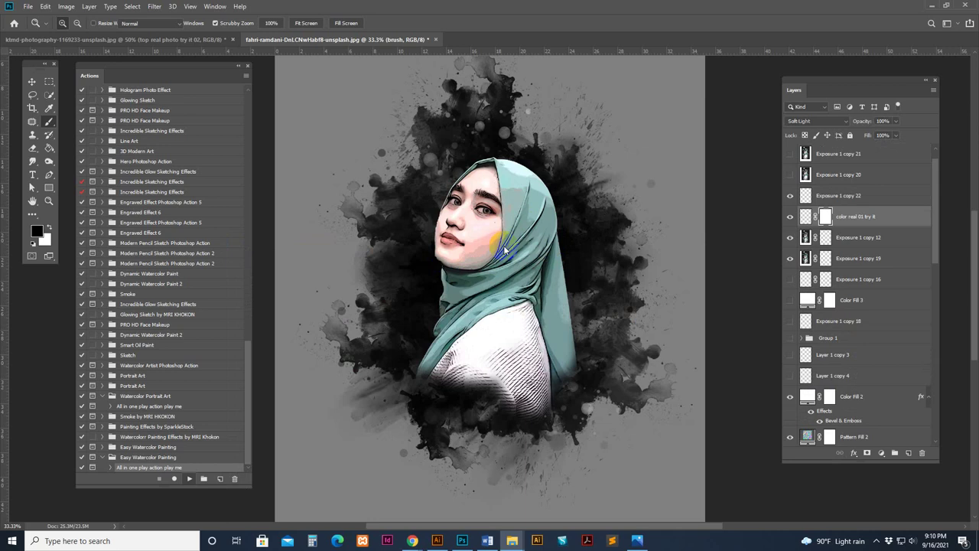
{"action": "key", "text": "alt+bracketleft"}
{"action": "key", "text": "alt+bracketleft"}
{"action": "key", "text": "alt+bracketleft"}
{"action": "key", "text": "alt+bracketleft"}
{"action": "key", "text": "alt+bracketleft"}
{"action": "key", "text": "alt+bracketleft"}
{"action": "key", "text": "alt+bracketleft"}
{"action": "key", "text": "alt+bracketleft"}
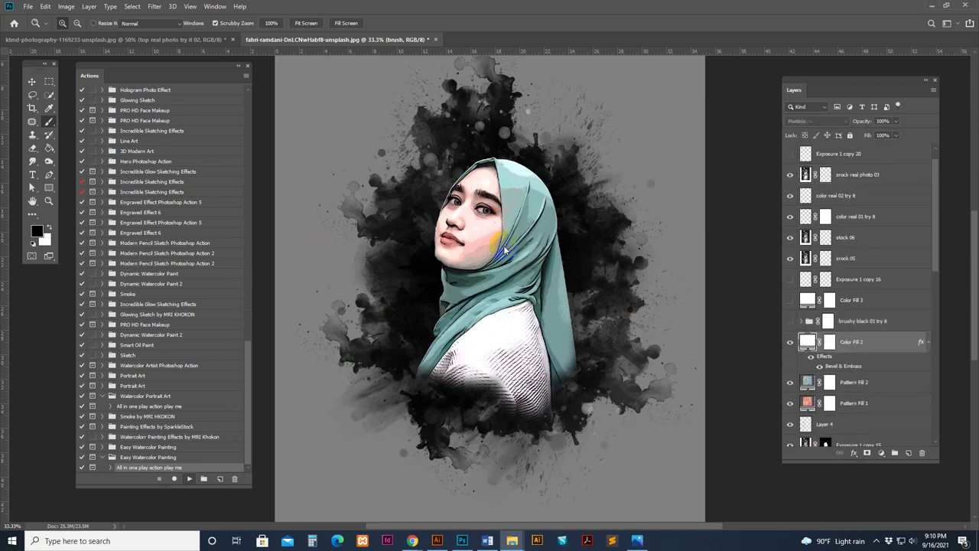
{"action": "key", "text": "alt+bracketright"}
{"action": "key", "text": "alt+bracketright"}
{"action": "key", "text": "alt+bracketright"}
{"action": "key", "text": "alt+bracketright"}
{"action": "key", "text": "alt+bracketright"}
{"action": "key", "text": "alt+bracketright"}
{"action": "key", "text": "alt+bracketright"}
{"action": "key", "text": "alt+bracketright"}
{"action": "key", "text": "alt+bracketright"}
{"action": "key", "text": "alt+bracketright"}
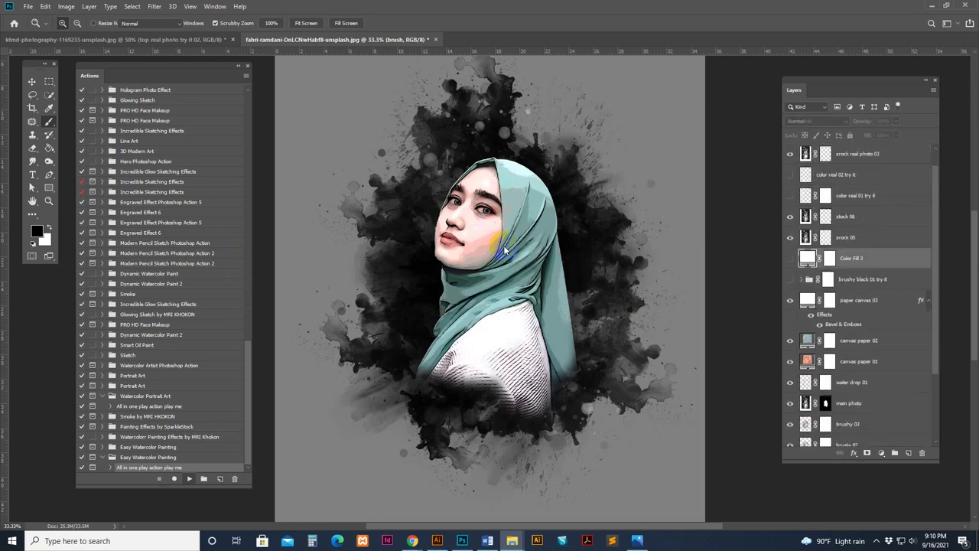
{"action": "key", "text": "alt+bracketright"}
{"action": "key", "text": "alt+bracketright"}
{"action": "key", "text": "alt+bracketright"}
{"action": "key", "text": "alt+bracketright"}
{"action": "key", "text": "alt+bracketright"}
{"action": "key", "text": "alt+bracketright"}
{"action": "key", "text": "alt+bracketright"}
{"action": "key", "text": "alt+bracketright"}
{"action": "key", "text": "alt+bracketright"}
{"action": "key", "text": "alt+bracketright"}
{"action": "key", "text": "alt+bracketright"}
{"action": "key", "text": "alt+bracketright"}
{"action": "key", "text": "alt+bracketright"}
{"action": "key", "text": "alt+bracketright"}
{"action": "key", "text": "alt+bracketright"}
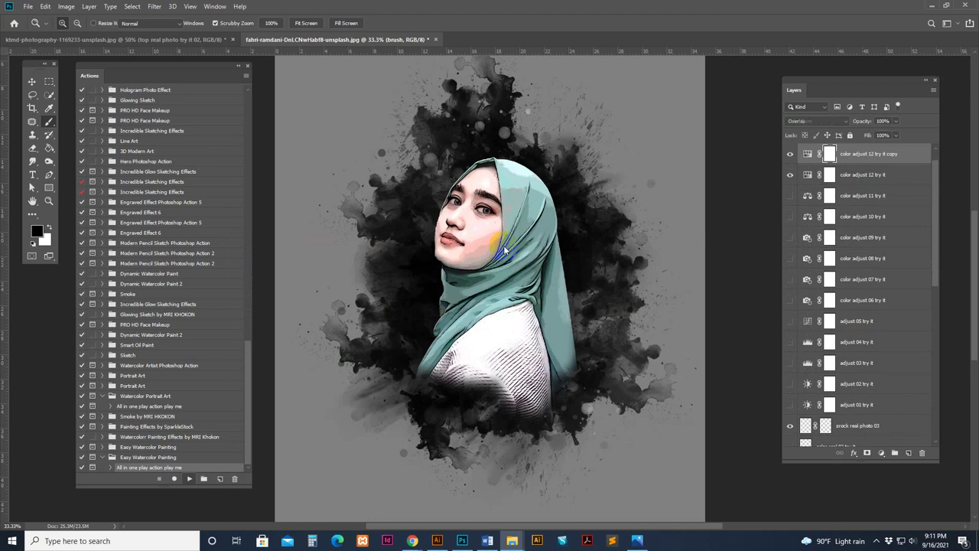
{"action": "key", "text": "alt+bracketright"}
{"action": "key", "text": "alt+bracketright"}
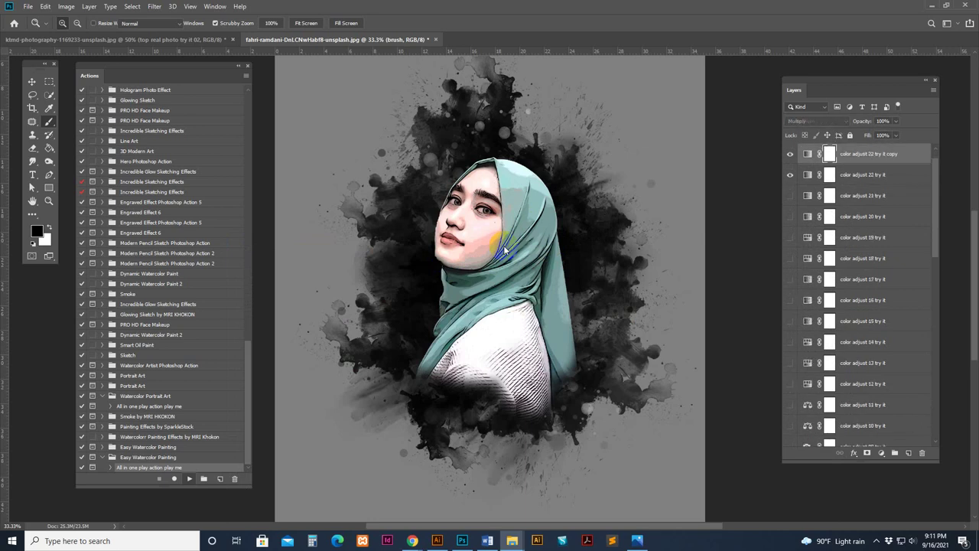
{"action": "key", "text": "alt+bracketright"}
{"action": "key", "text": "alt+bracketright"}
{"action": "key", "text": "alt+bracketright"}
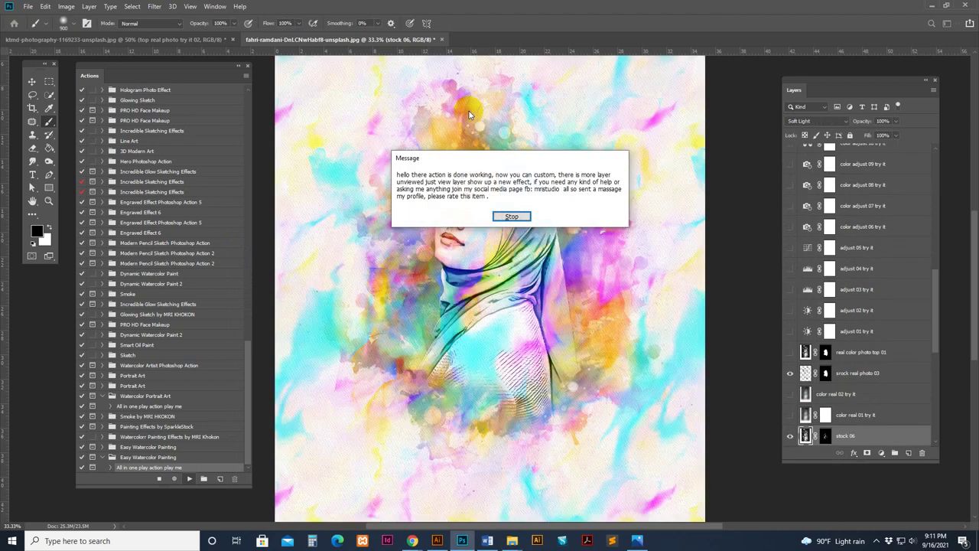
Step: Dismiss the action's completion message and inspect the woman's watercolor portrait at 50% zoom
{"action": "left_click", "coordinate": [511, 216]}
{"action": "key", "text": "z"}
{"action": "left_click", "coordinate": [515, 233]}
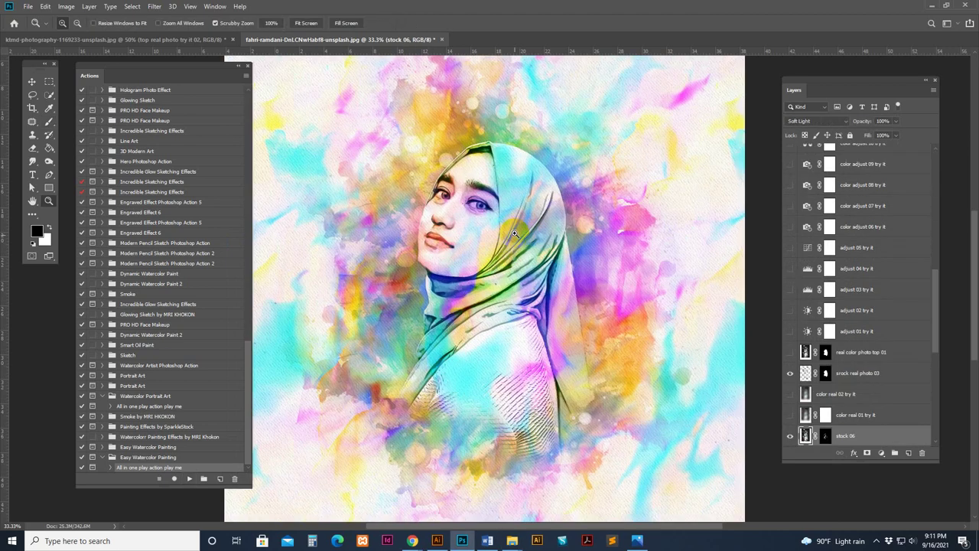
{"action": "left_click", "coordinate": [514, 234]}
{"action": "left_click", "coordinate": [680, 309], "text": "alt"}
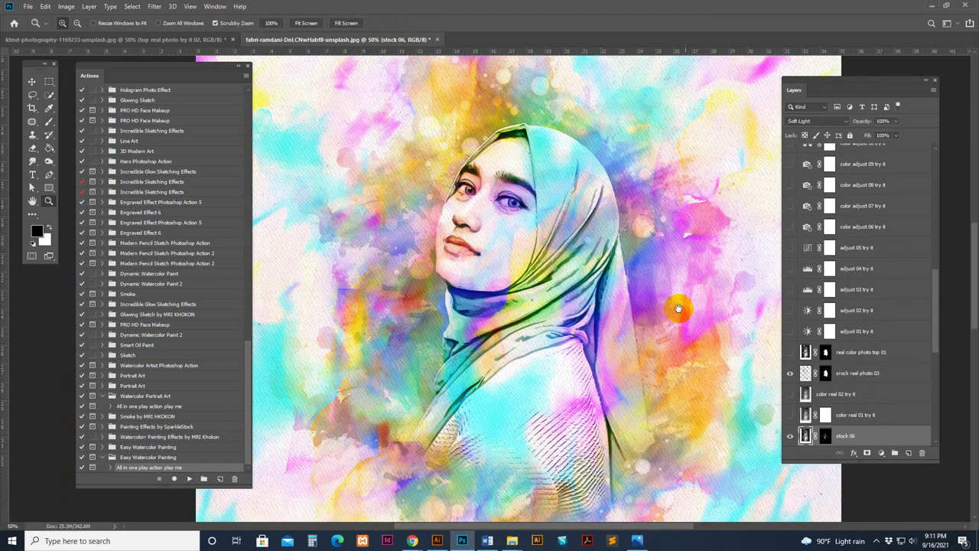
Step: Paint black on the canvas paper 01 layer mask with the Brush tool along the image's outer edges to fade the background colors
{"action": "scroll", "coordinate": [865, 370], "scroll_direction": "down", "scroll_amount": 2}
{"action": "scroll", "coordinate": [850, 371], "scroll_direction": "down", "scroll_amount": 4}
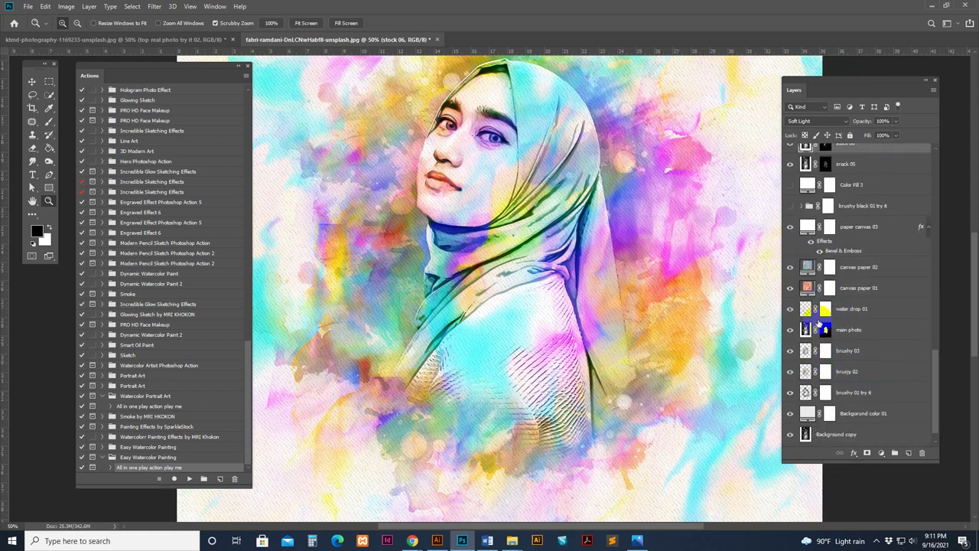
{"action": "left_click", "coordinate": [830, 288]}
{"action": "key", "text": "ctrl+minus"}
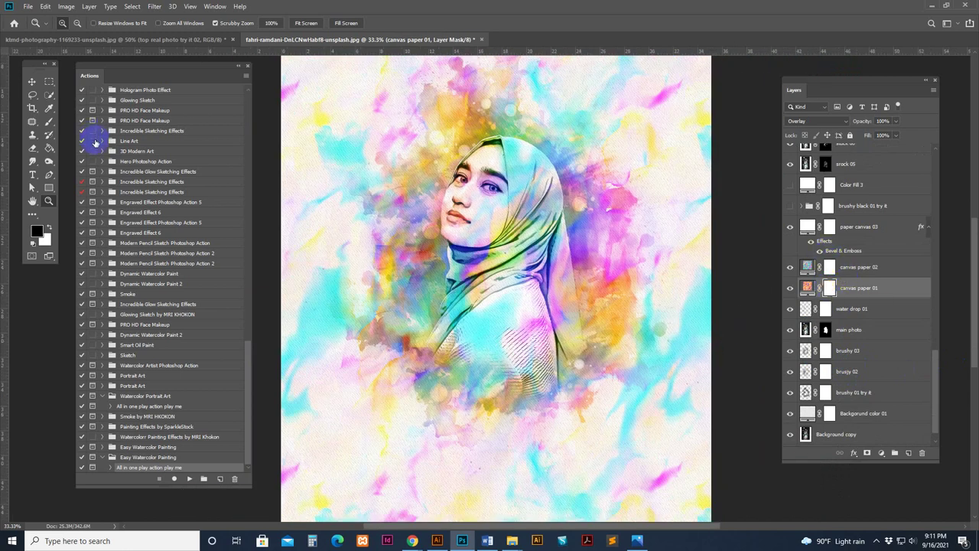
{"action": "left_click", "coordinate": [48, 123]}
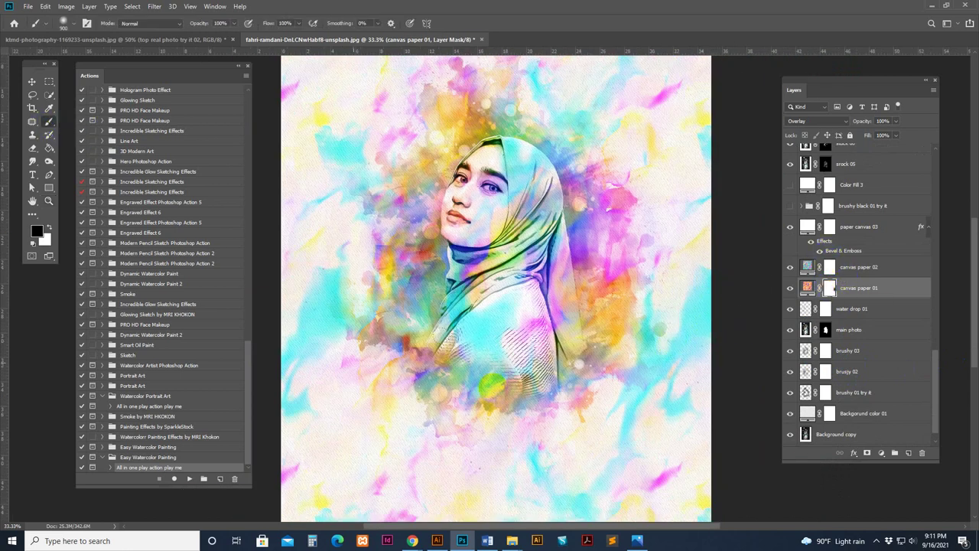
{"action": "mouse_move", "coordinate": [656, 449]}
{"action": "left_mouse_down"}
{"action": "mouse_move", "coordinate": [679, 440]}
{"action": "mouse_move", "coordinate": [636, 467]}
{"action": "mouse_move", "coordinate": [659, 369]}
{"action": "left_mouse_up"}
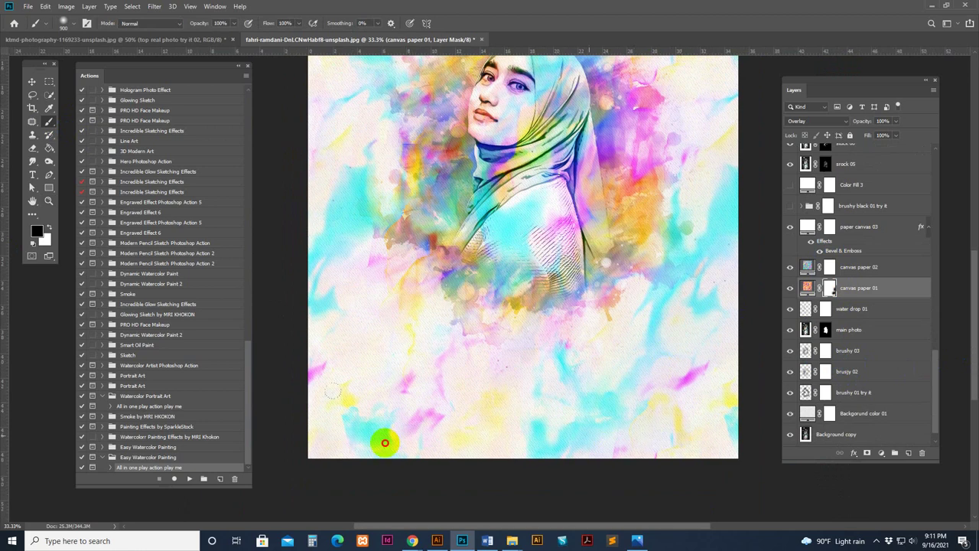
{"action": "left_click_drag", "start_coordinate": [314, 173], "coordinate": [327, 358]}
{"action": "left_click_drag", "start_coordinate": [333, 138], "coordinate": [336, 192]}
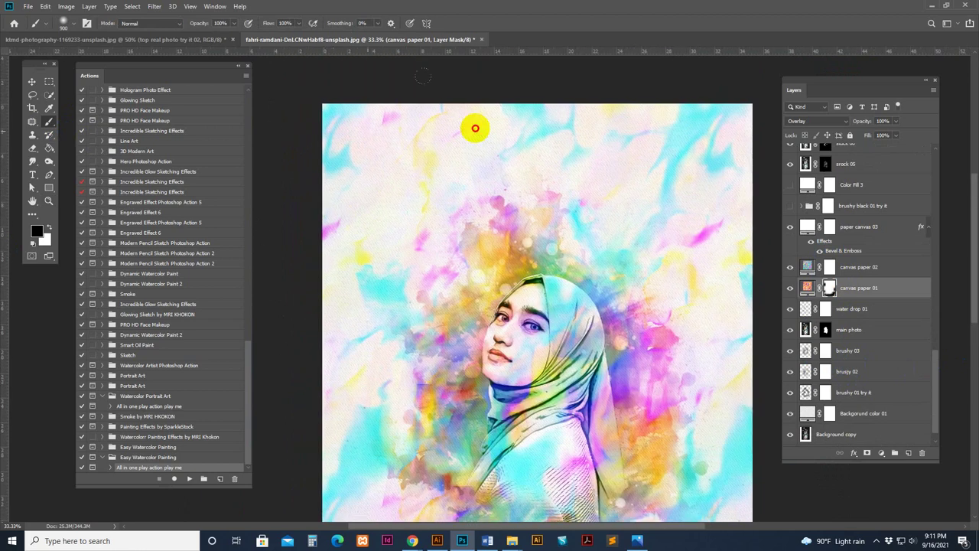
{"action": "left_click_drag", "start_coordinate": [476, 129], "coordinate": [737, 107]}
Step: Paint black on the canvas paper 02 layer mask around the image borders to clear the remaining color streaks
{"action": "left_click", "coordinate": [831, 268]}
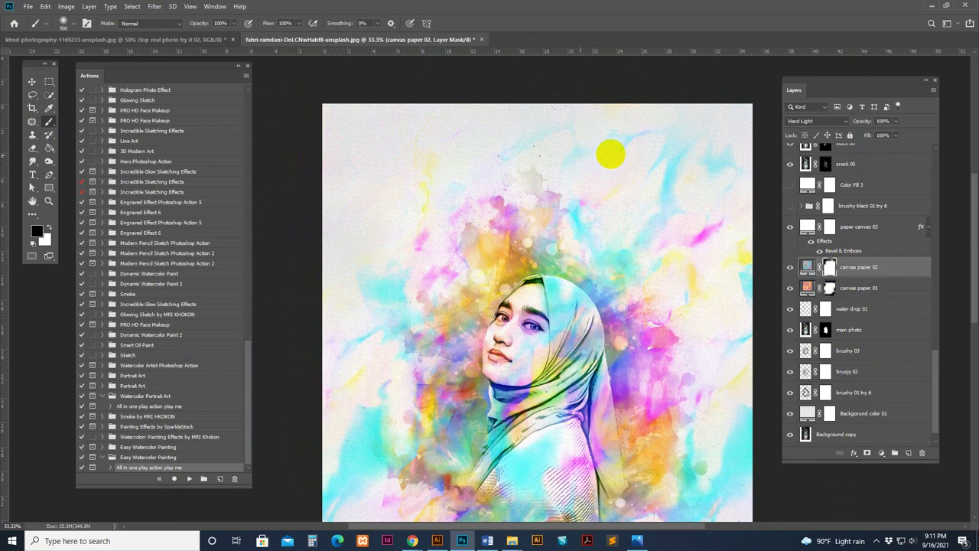
{"action": "left_click_drag", "start_coordinate": [380, 311], "coordinate": [399, 160]}
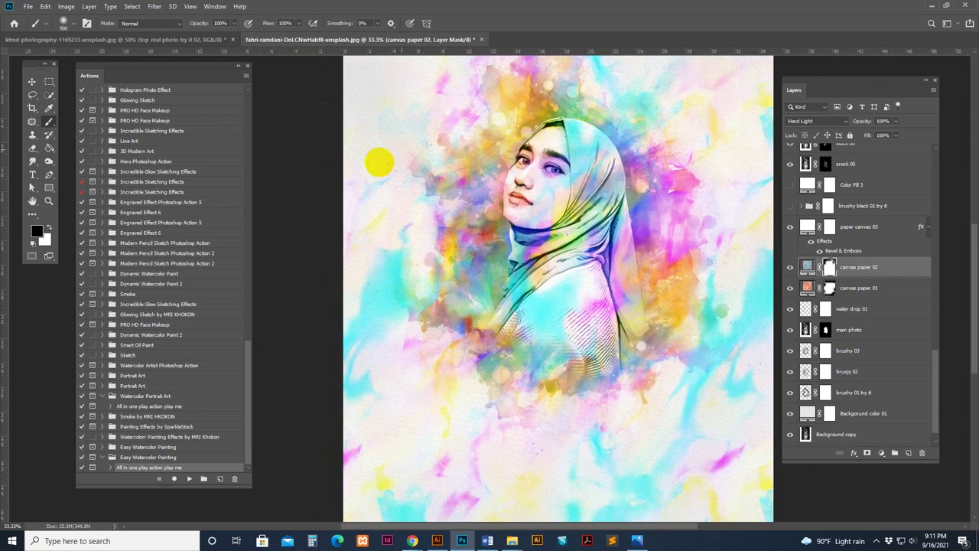
{"action": "left_click_drag", "start_coordinate": [382, 365], "coordinate": [368, 234]}
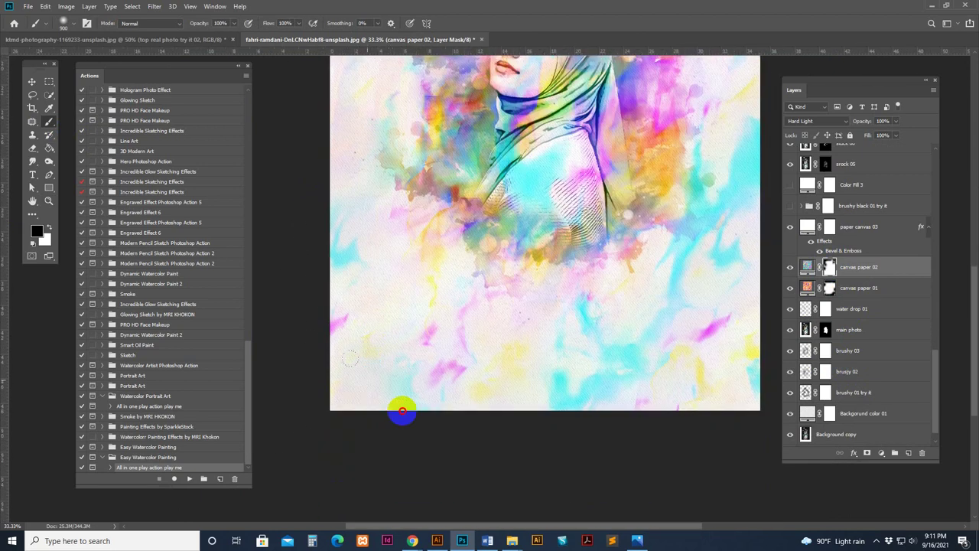
{"action": "mouse_move", "coordinate": [403, 411]}
{"action": "left_mouse_down"}
{"action": "mouse_move", "coordinate": [307, 336]}
{"action": "mouse_move", "coordinate": [333, 213]}
{"action": "mouse_move", "coordinate": [427, 382]}
{"action": "mouse_move", "coordinate": [505, 424]}
{"action": "mouse_move", "coordinate": [445, 366]}
{"action": "mouse_move", "coordinate": [611, 406]}
{"action": "mouse_move", "coordinate": [688, 380]}
{"action": "mouse_move", "coordinate": [563, 394]}
{"action": "mouse_move", "coordinate": [631, 380]}
{"action": "mouse_move", "coordinate": [531, 454]}
{"action": "left_mouse_up"}
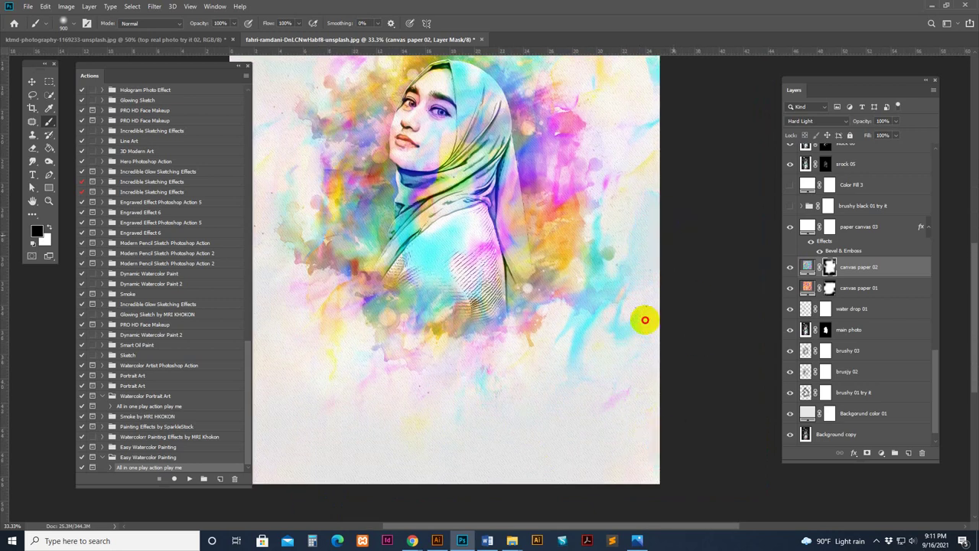
{"action": "left_click_drag", "start_coordinate": [626, 337], "coordinate": [615, 424]}
{"action": "left_click_drag", "start_coordinate": [622, 163], "coordinate": [632, 252]}
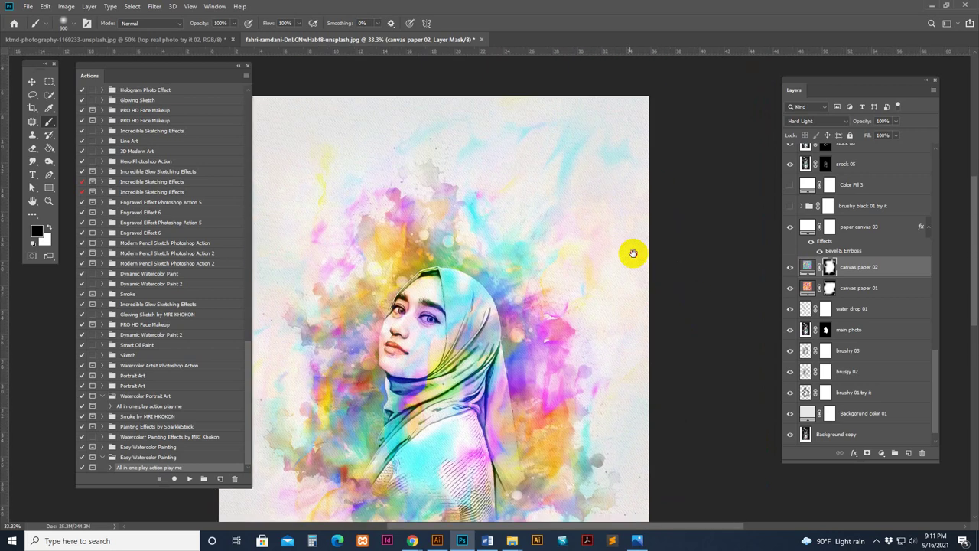
{"action": "left_click_drag", "start_coordinate": [667, 393], "coordinate": [659, 316]}
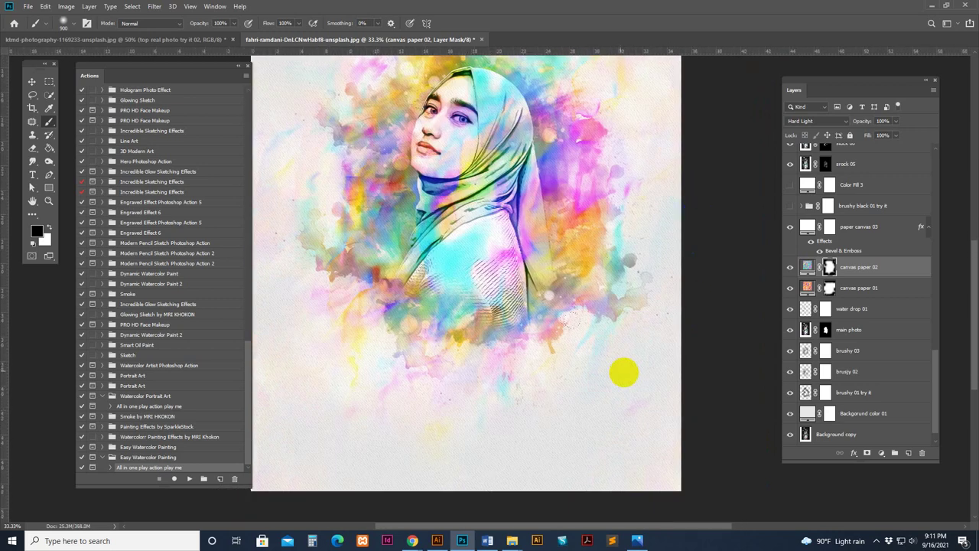
{"action": "left_click_drag", "start_coordinate": [590, 423], "coordinate": [619, 451]}
{"action": "left_click_drag", "start_coordinate": [588, 246], "coordinate": [590, 304]}
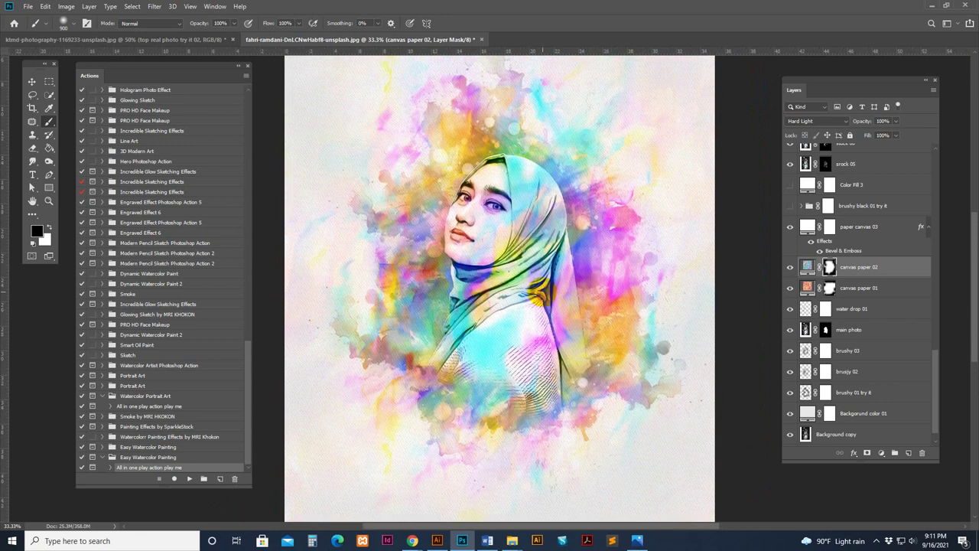
Step: Reduce the brush size to 175 and examine the portrait at 50% zoom
{"action": "key", "text": "bracketleft"}
{"action": "mouse_move", "coordinate": [545, 264]}
{"action": "left_mouse_down"}
{"action": "mouse_move", "coordinate": [641, 281]}
{"action": "mouse_move", "coordinate": [632, 260]}
{"action": "left_mouse_up"}
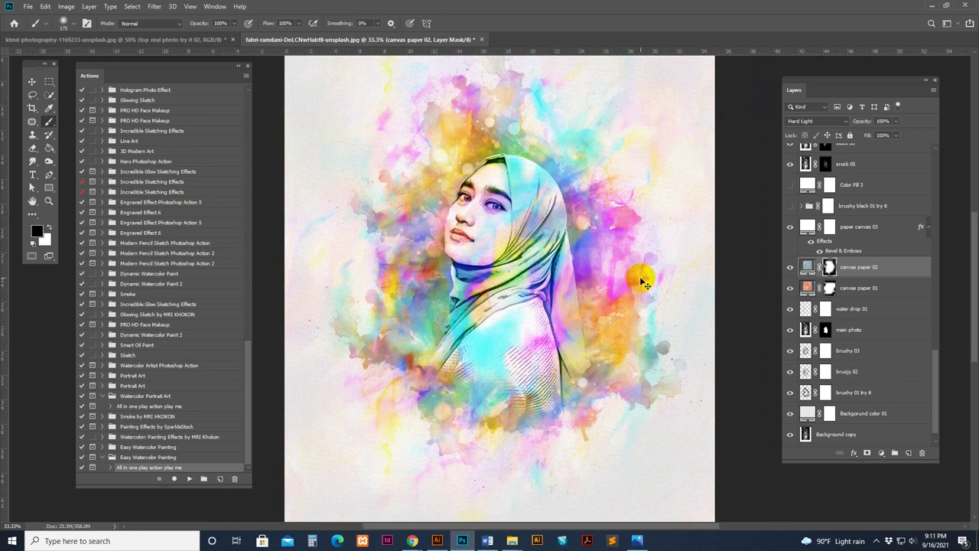
{"action": "key", "text": "ctrl+plus"}
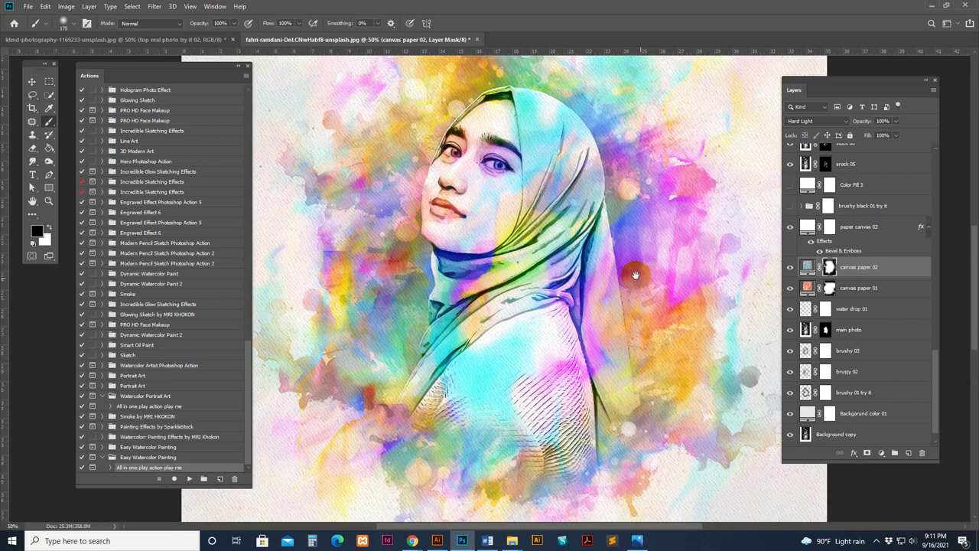
{"action": "left_click_drag", "start_coordinate": [573, 227], "coordinate": [597, 282]}
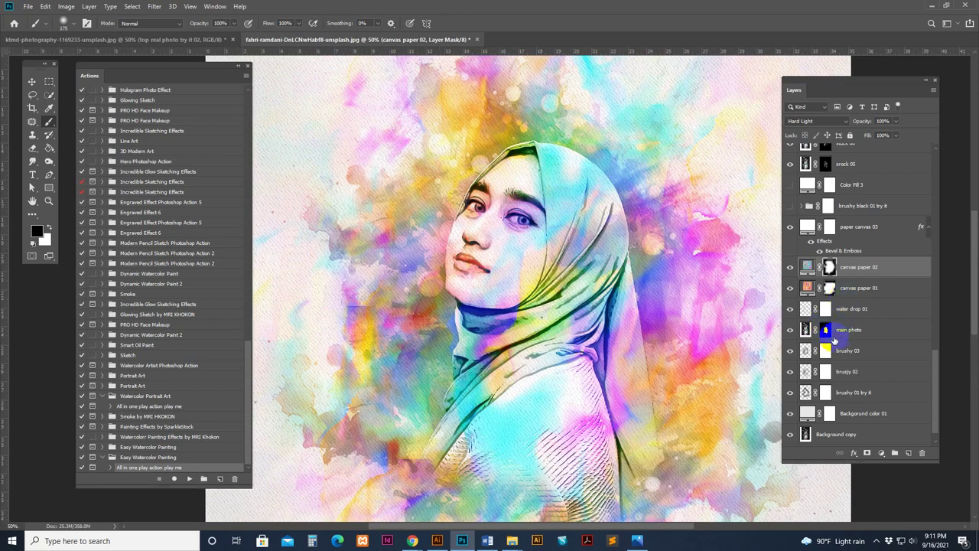
Step: Preview the real color photo top 01 layer by showing it and hiding it again
{"action": "scroll", "coordinate": [829, 274], "scroll_direction": "up", "scroll_amount": 3}
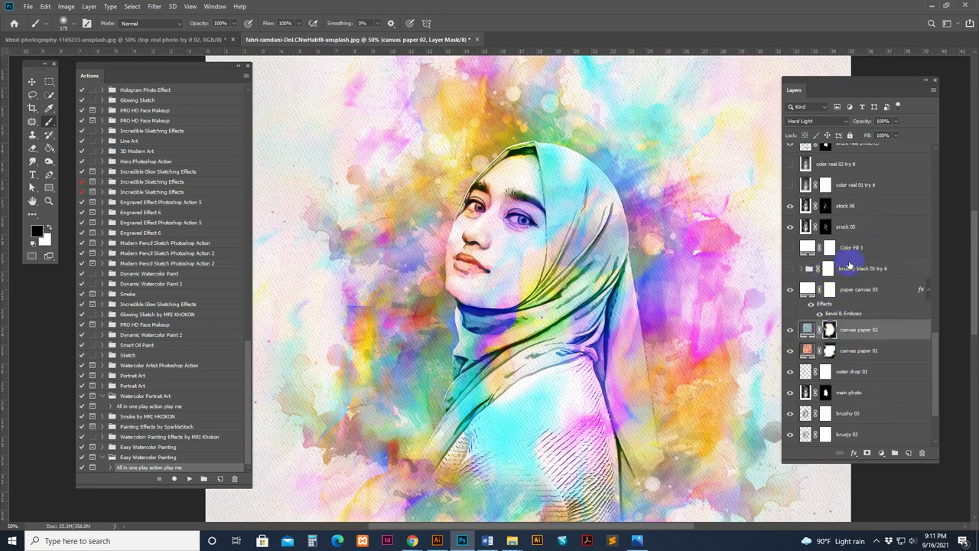
{"action": "scroll", "coordinate": [849, 265], "scroll_direction": "up", "scroll_amount": 3}
{"action": "left_click", "coordinate": [853, 247]}
{"action": "scroll", "coordinate": [854, 272], "scroll_direction": "up", "scroll_amount": 3}
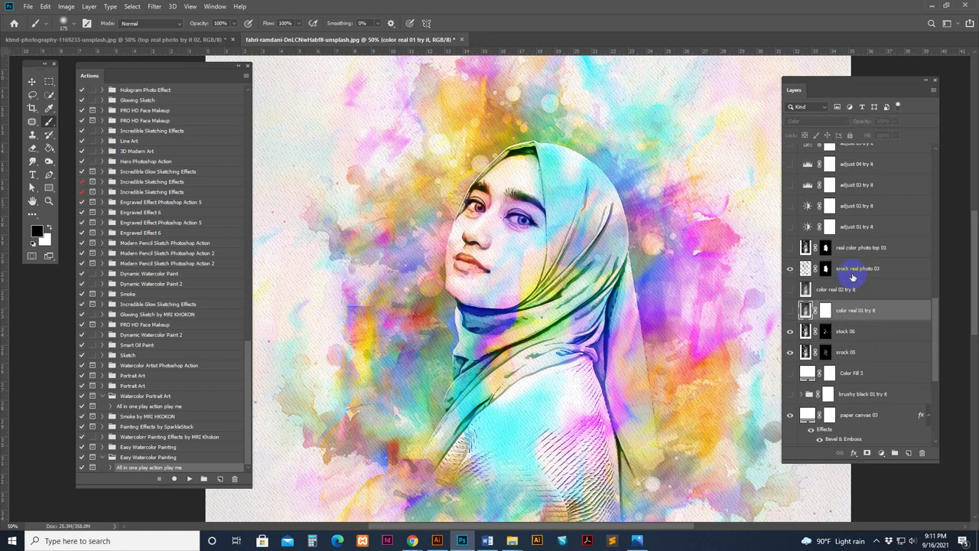
{"action": "scroll", "coordinate": [853, 277], "scroll_direction": "up", "scroll_amount": 2}
{"action": "left_click", "coordinate": [803, 289]}
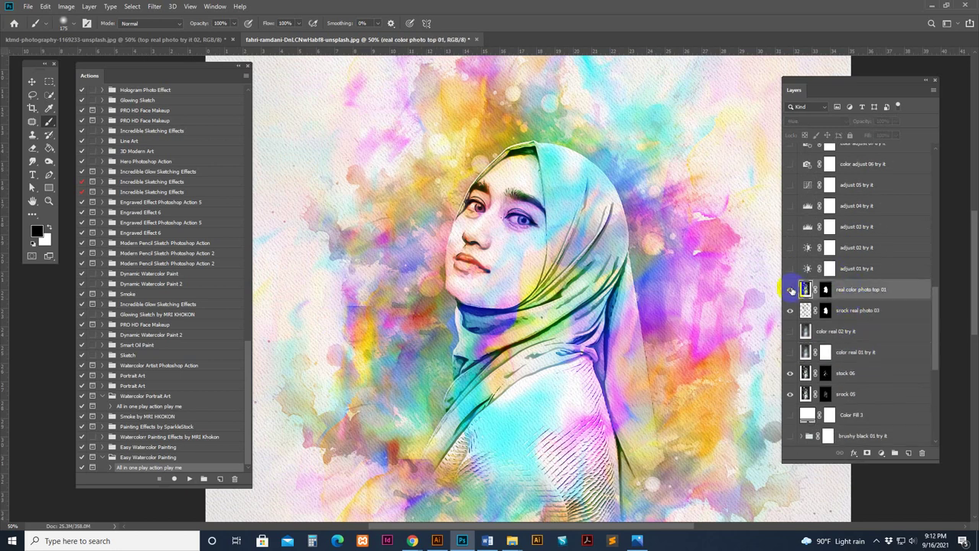
{"action": "left_click", "coordinate": [790, 290]}
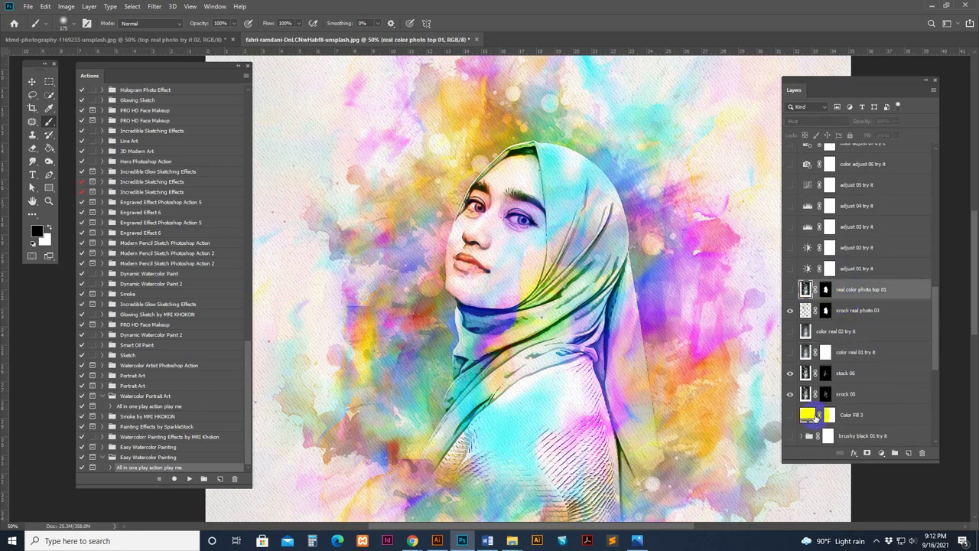
Step: Check the color combination note in the Word document, and show the color adjust 09 try it layer
{"action": "left_click", "coordinate": [488, 540]}
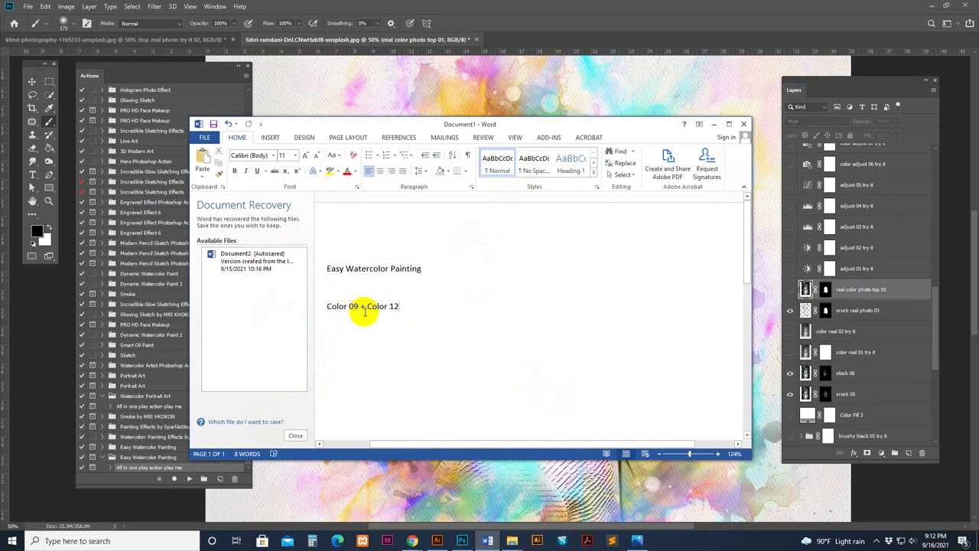
{"action": "left_click", "coordinate": [714, 125]}
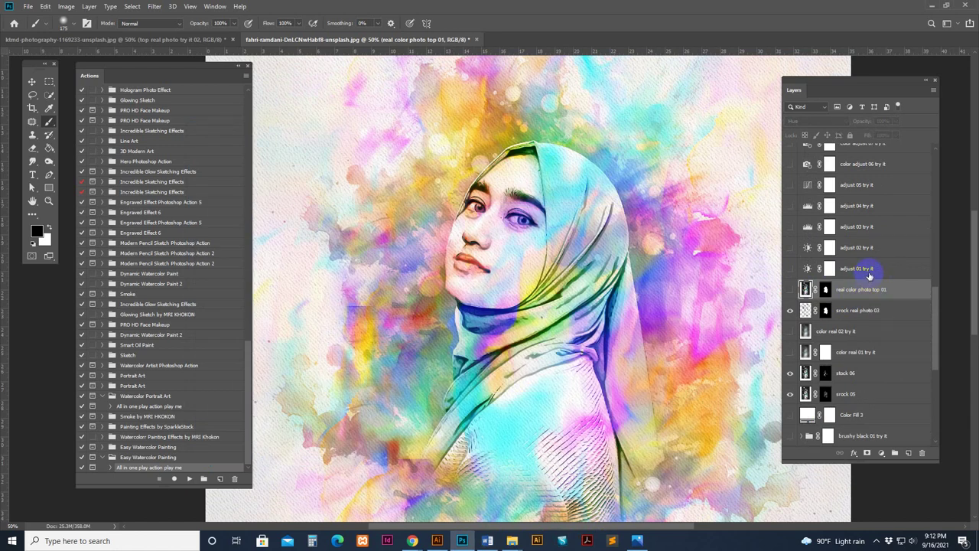
{"action": "scroll", "coordinate": [867, 225], "scroll_direction": "up", "scroll_amount": 4}
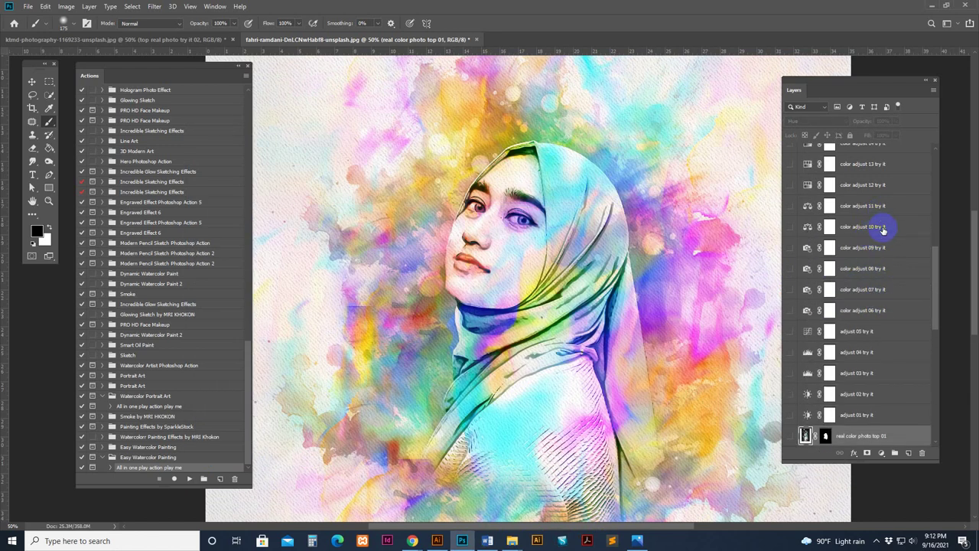
{"action": "left_click", "coordinate": [863, 252]}
{"action": "left_click", "coordinate": [791, 248]}
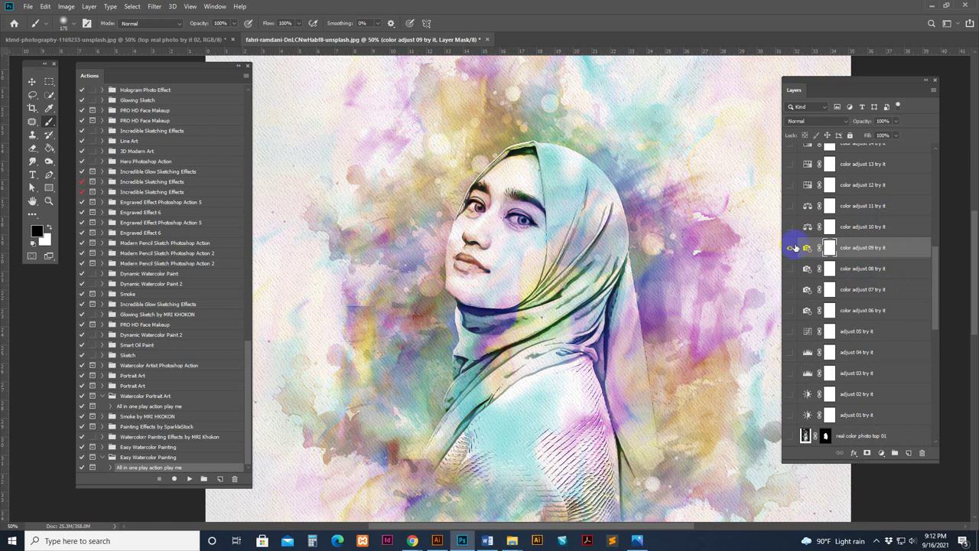
Step: Show the color adjust 12 try it layer on top of color adjust 09 and examine the portrait
{"action": "left_click_drag", "start_coordinate": [631, 336], "coordinate": [596, 274]}
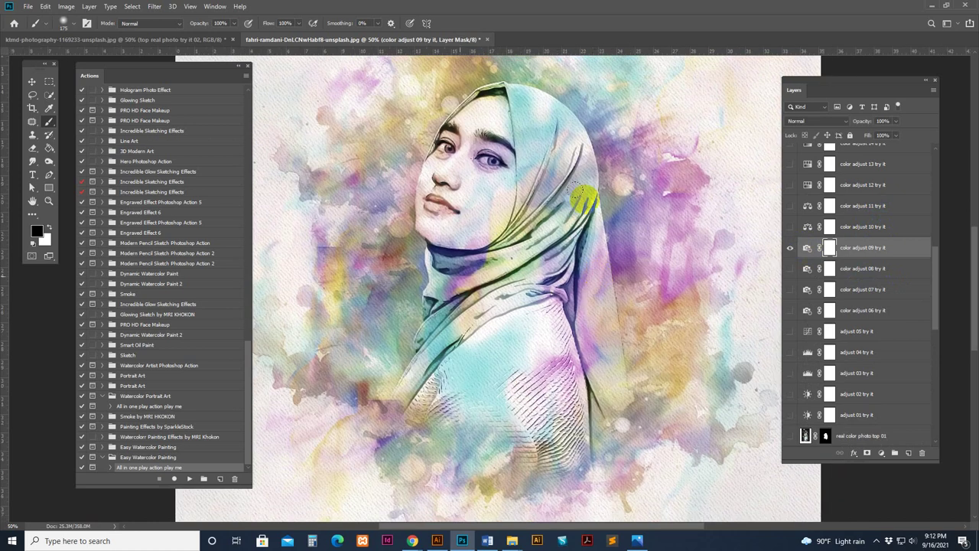
{"action": "scroll", "coordinate": [873, 245], "scroll_direction": "up", "scroll_amount": 2}
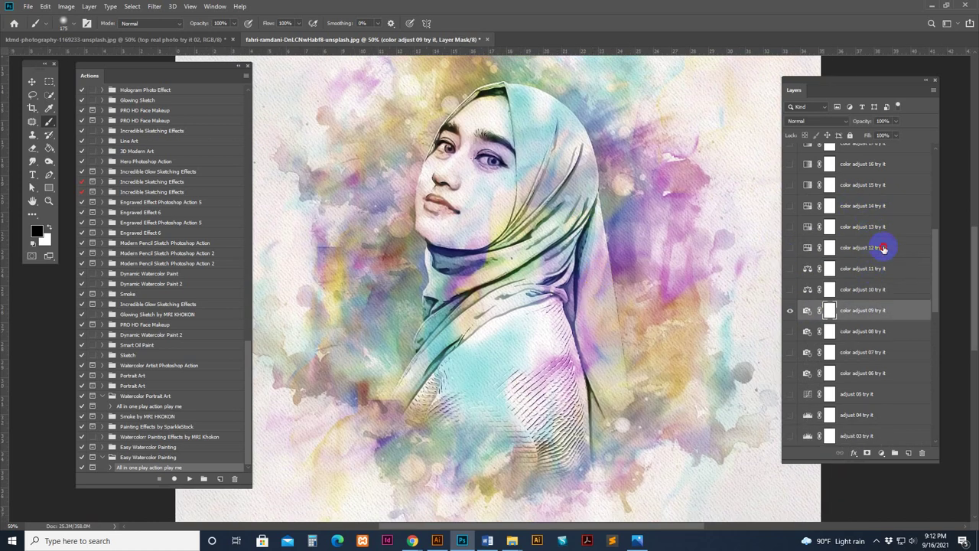
{"action": "left_click", "coordinate": [884, 249]}
{"action": "left_click", "coordinate": [790, 248]}
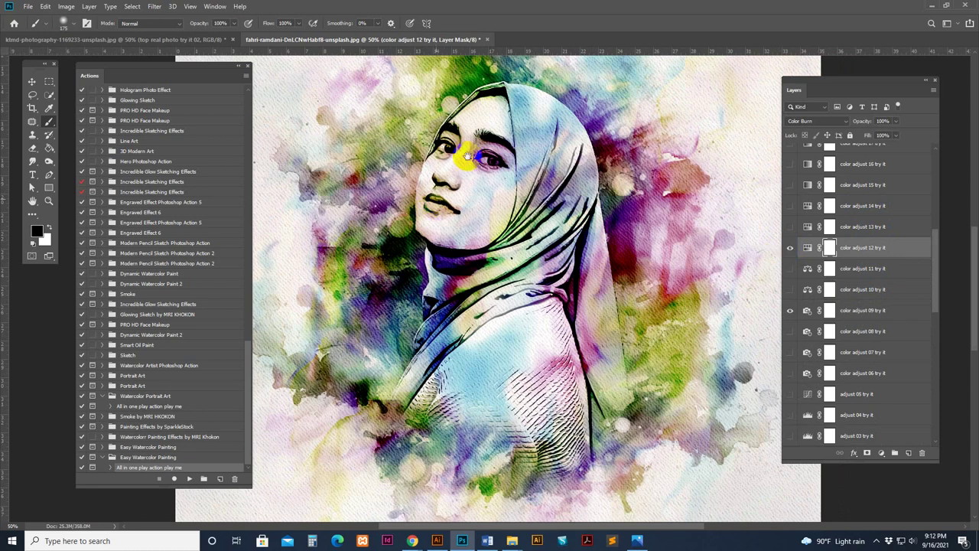
{"action": "left_click_drag", "start_coordinate": [478, 176], "coordinate": [498, 231]}
{"action": "left_click_drag", "start_coordinate": [631, 300], "coordinate": [629, 259]}
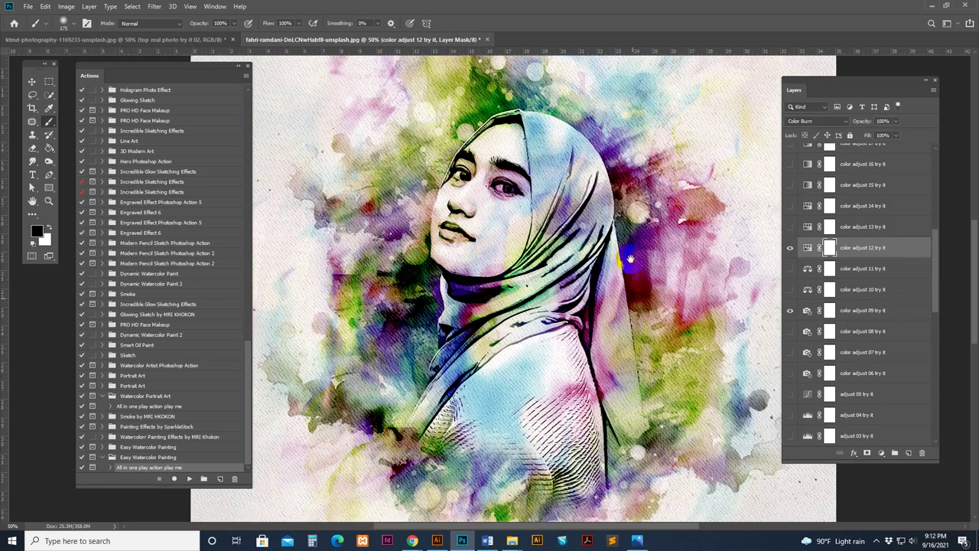
Step: Preview the adjust 01, 03 and 05 layers and the color adjust 06 and 07 layers one at a time, hiding each again
{"action": "scroll", "coordinate": [866, 383], "scroll_direction": "down", "scroll_amount": 3}
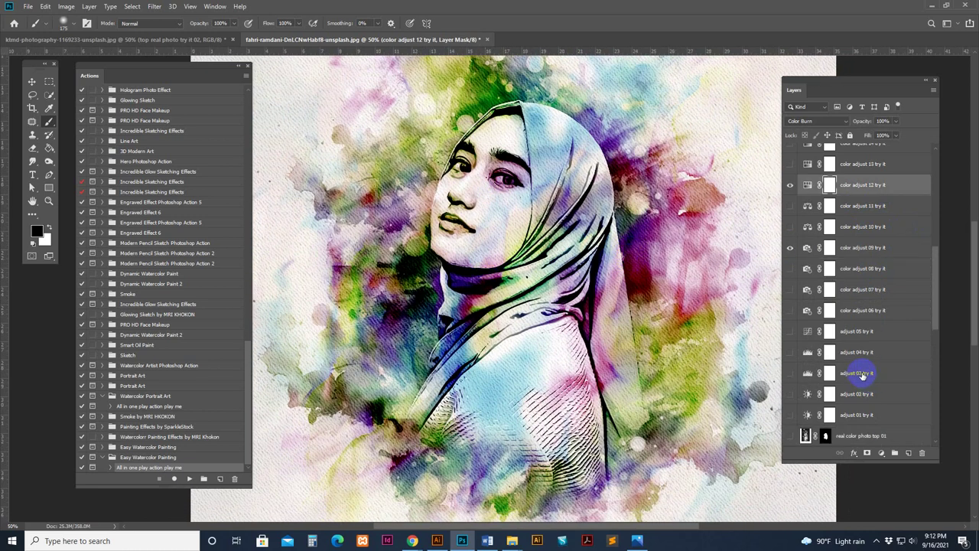
{"action": "left_click", "coordinate": [791, 394]}
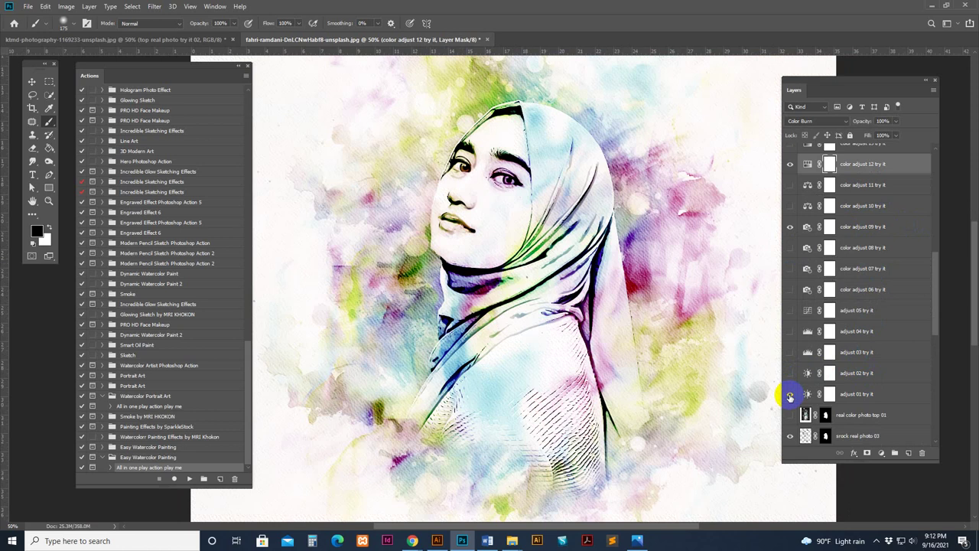
{"action": "left_click", "coordinate": [791, 393]}
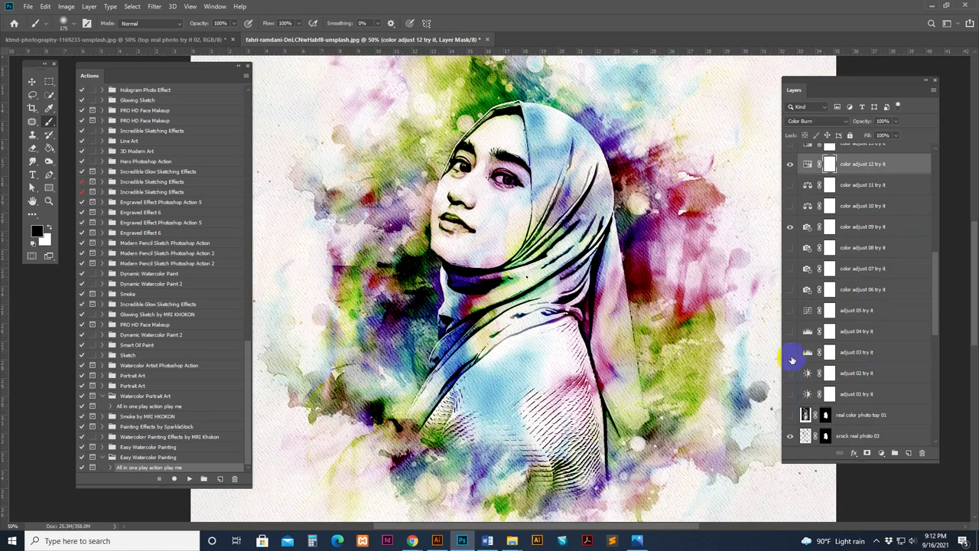
{"action": "left_click", "coordinate": [790, 353]}
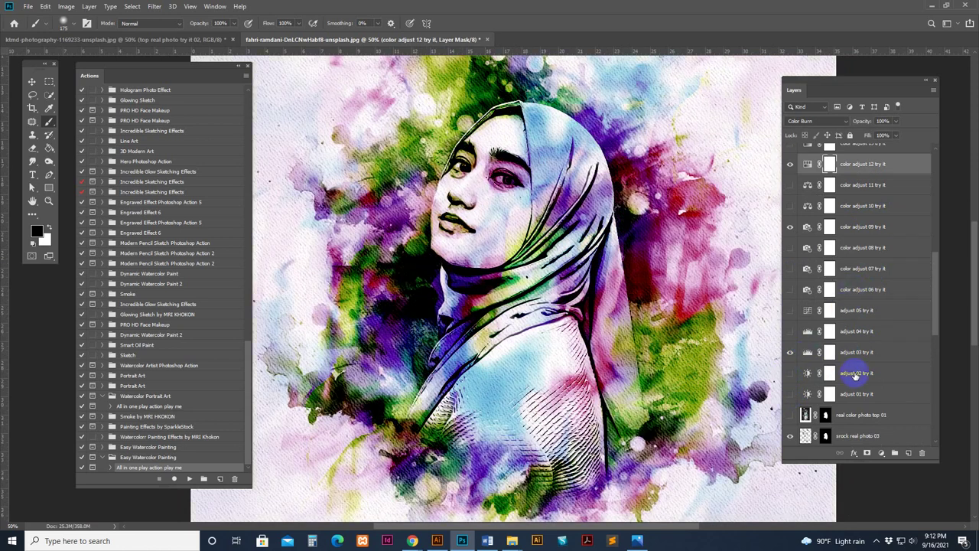
{"action": "left_click", "coordinate": [790, 352]}
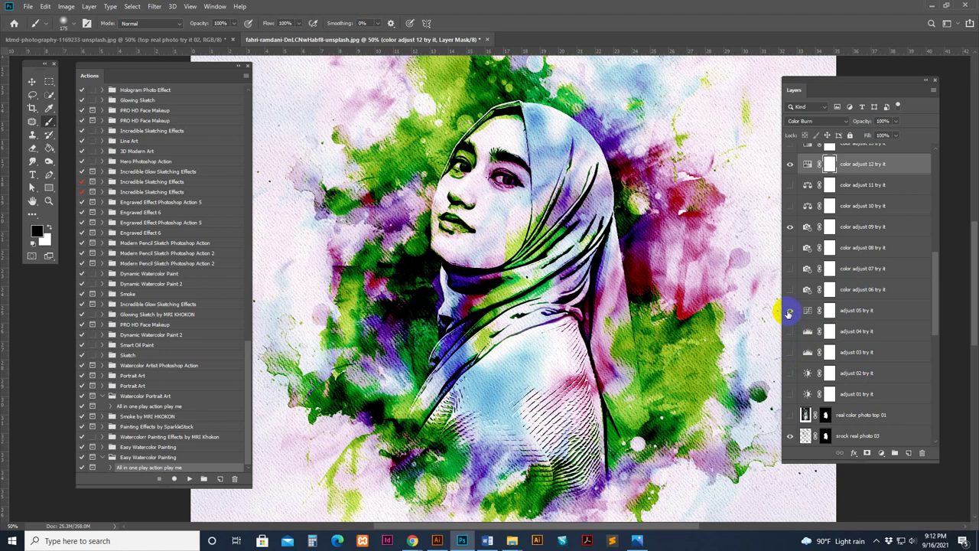
{"action": "left_click", "coordinate": [791, 290]}
{"action": "left_click", "coordinate": [790, 290]}
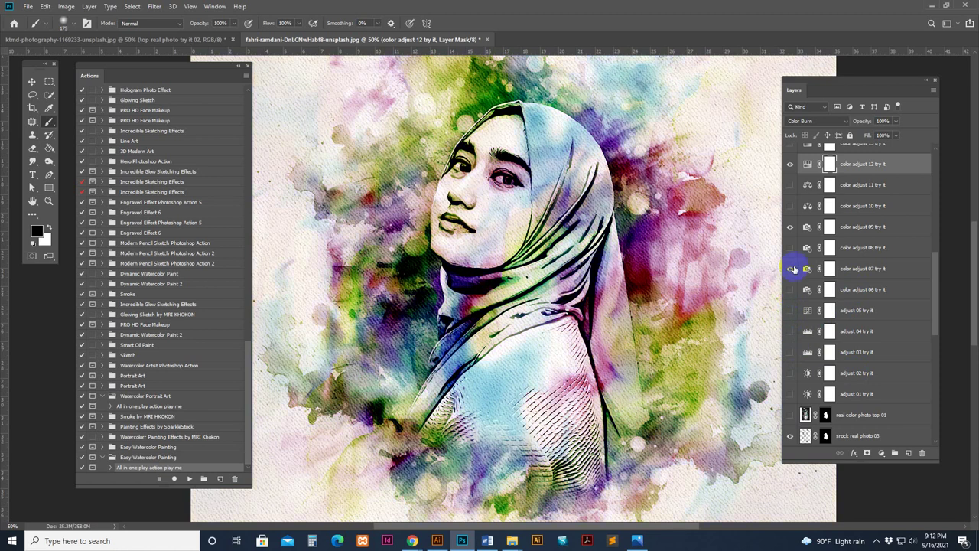
{"action": "left_click", "coordinate": [790, 268]}
{"action": "left_click", "coordinate": [790, 269]}
Step: Preview the color real 02, color real 01 and Color Fill 3 layers, hiding each again, and look through the remaining layers
{"action": "scroll", "coordinate": [798, 404], "scroll_direction": "down", "scroll_amount": 3}
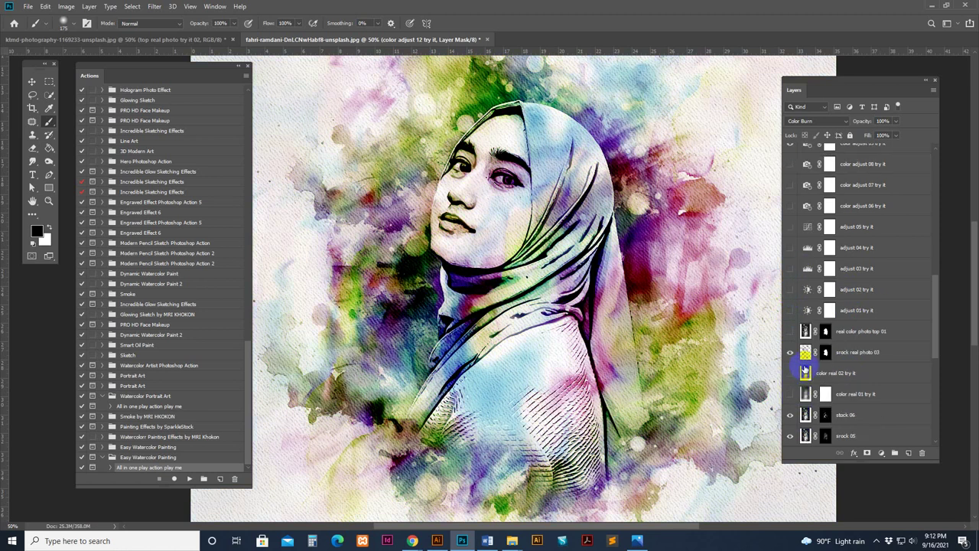
{"action": "left_click", "coordinate": [791, 290]}
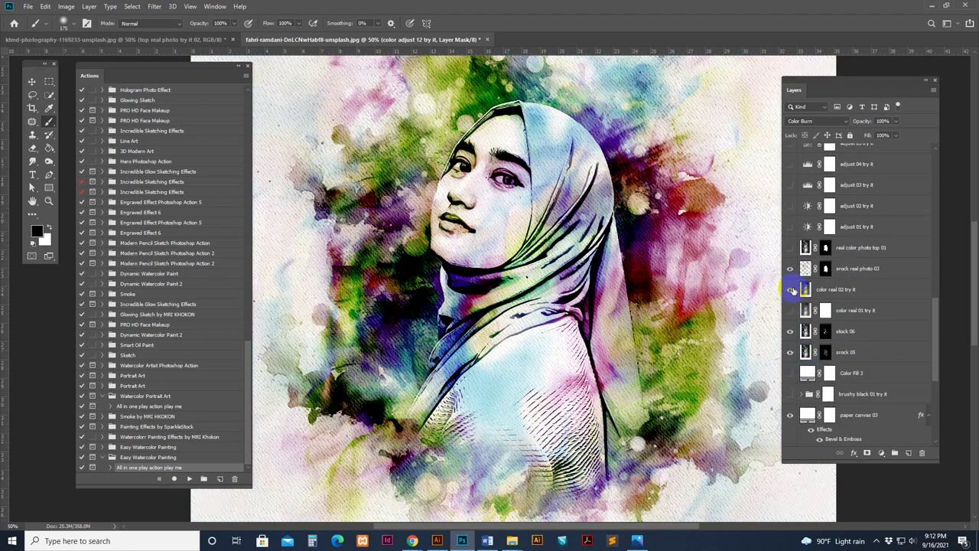
{"action": "left_click", "coordinate": [791, 293]}
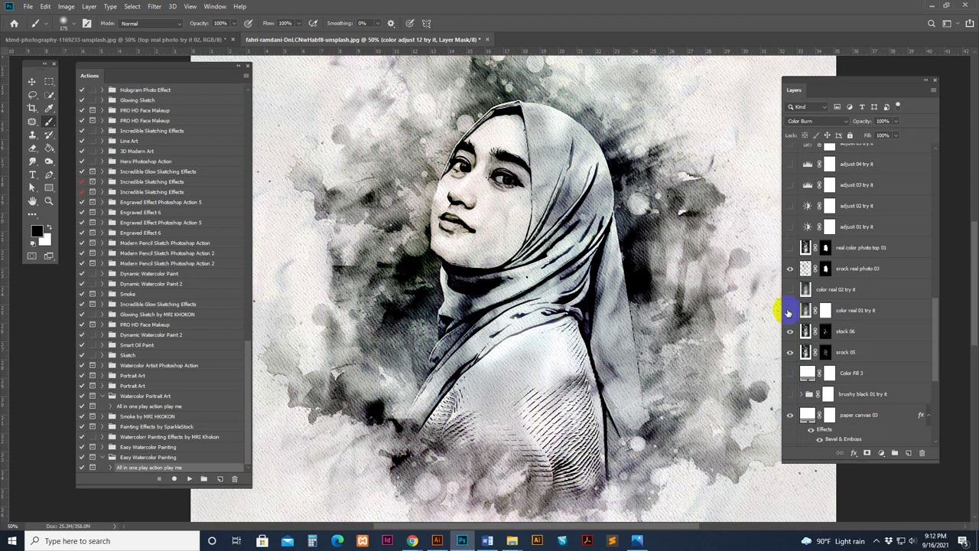
{"action": "left_click", "coordinate": [791, 377]}
{"action": "scroll", "coordinate": [800, 368], "scroll_direction": "down", "scroll_amount": 10}
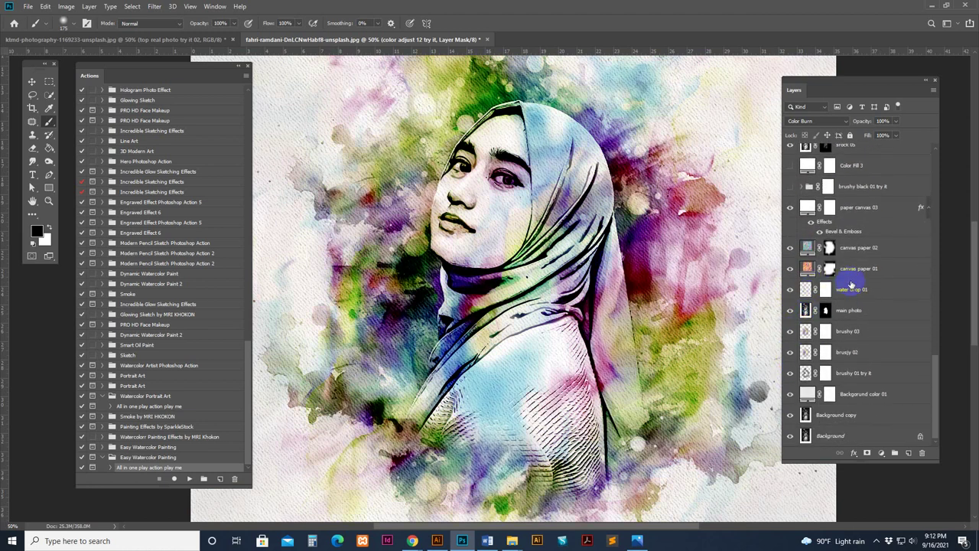
{"action": "scroll", "coordinate": [834, 306], "scroll_direction": "up", "scroll_amount": 10}
{"action": "scroll", "coordinate": [832, 291], "scroll_direction": "up", "scroll_amount": 5}
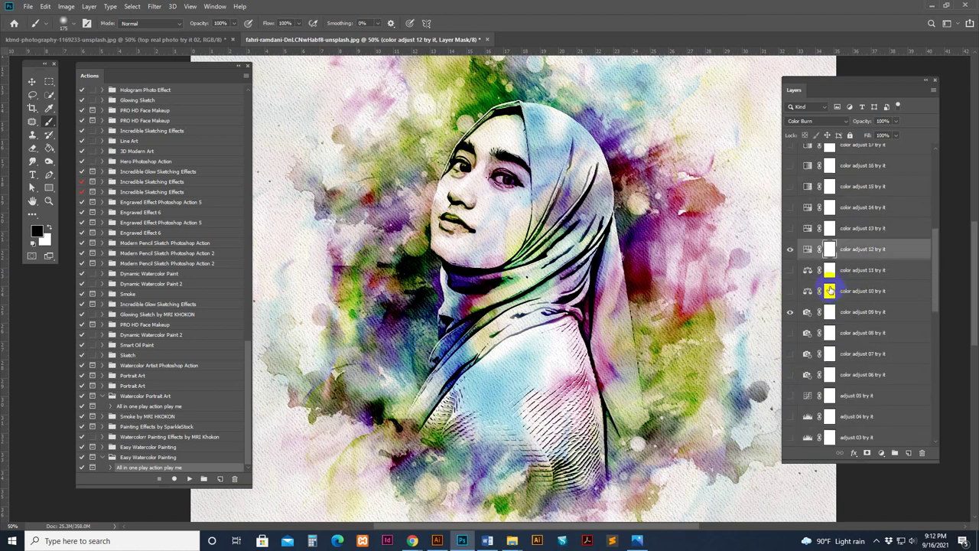
Step: Preview the color adjust 10, 15 and 16 layers one at a time, hiding each again
{"action": "left_click", "coordinate": [872, 292]}
{"action": "left_click", "coordinate": [790, 292]}
{"action": "left_click", "coordinate": [791, 187]}
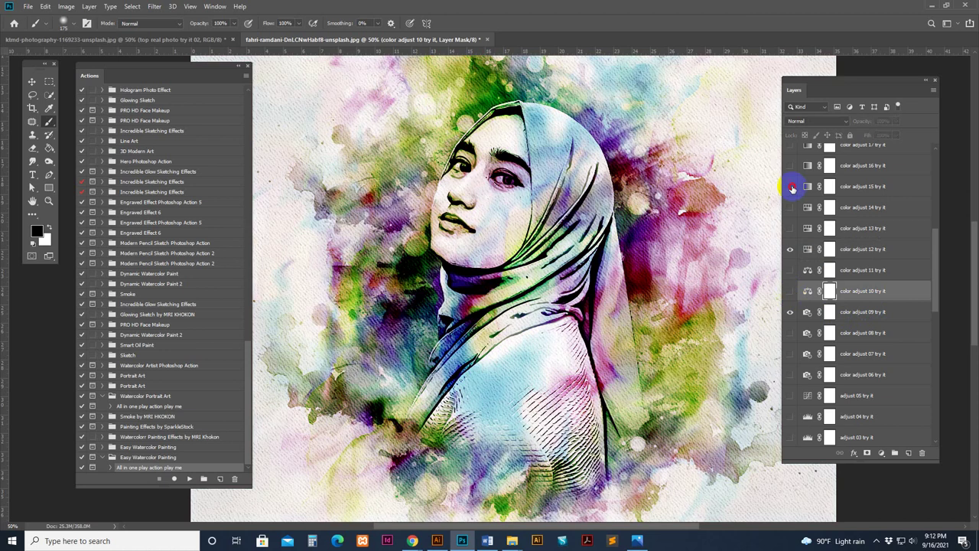
{"action": "left_click", "coordinate": [791, 187]}
{"action": "left_click", "coordinate": [791, 166]}
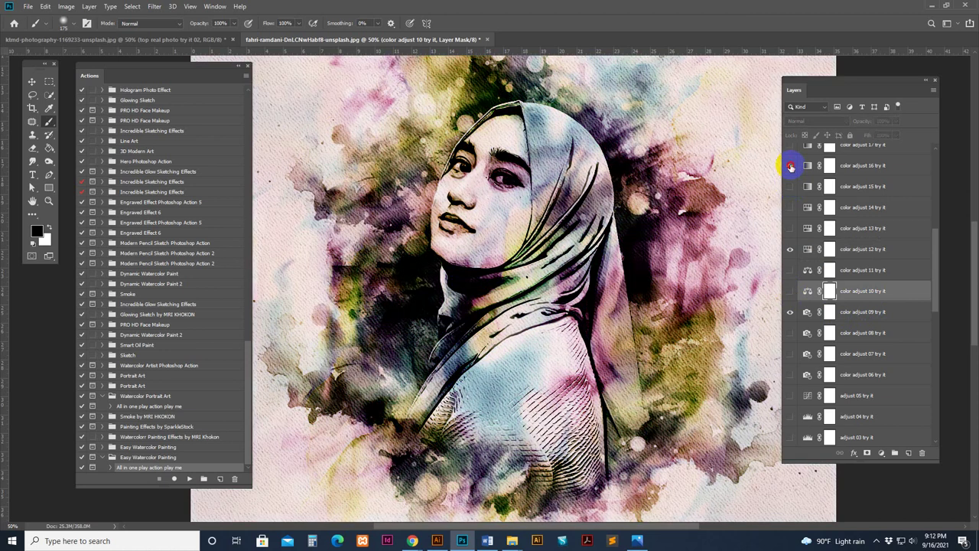
{"action": "left_click", "coordinate": [791, 166]}
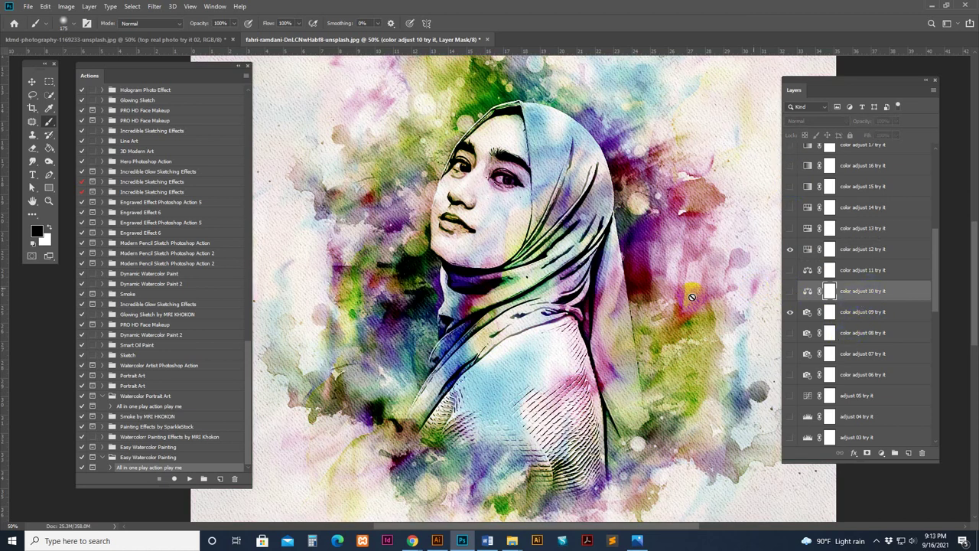
Step: Compare the portrait without and with the selected color adjust 12 try it layer, leaving the layer shown
{"action": "left_click", "coordinate": [866, 253]}
{"action": "left_click", "coordinate": [791, 249]}
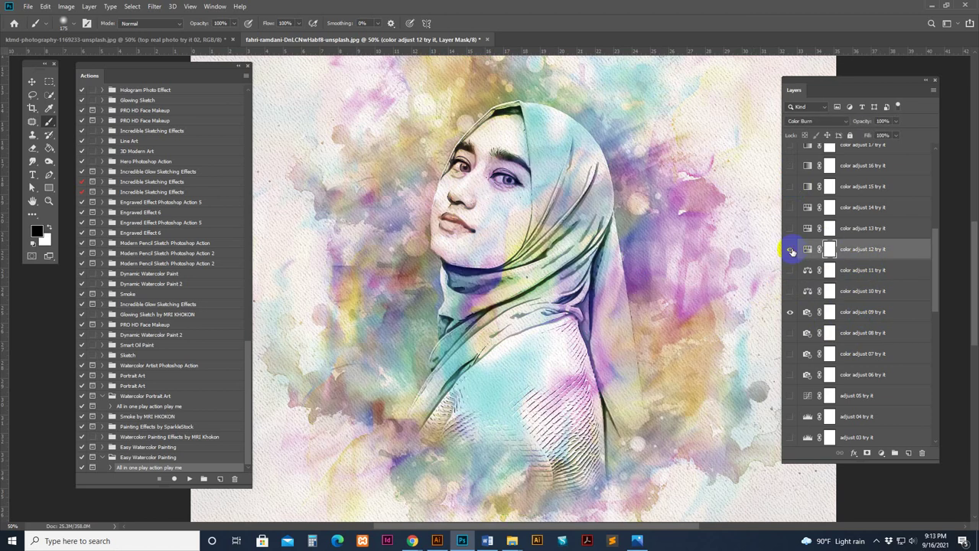
{"action": "left_click", "coordinate": [792, 250]}
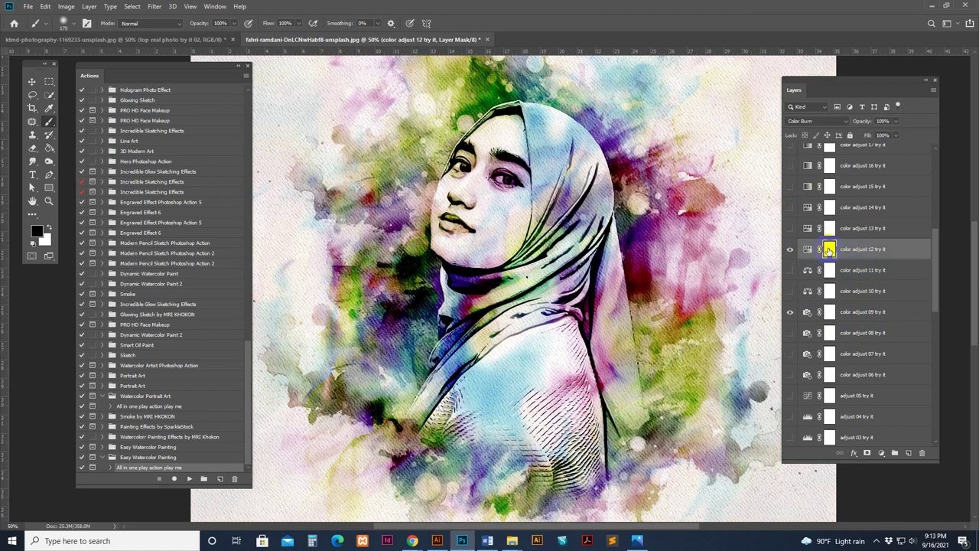
Step: Paint black on the color adjust 12 layer mask over the scarf's neck folds and the dark background beside them, redoing the background stroke
{"action": "mouse_move", "coordinate": [509, 275]}
{"action": "left_mouse_down"}
{"action": "mouse_move", "coordinate": [459, 287]}
{"action": "mouse_move", "coordinate": [447, 303]}
{"action": "mouse_move", "coordinate": [452, 352]}
{"action": "mouse_move", "coordinate": [415, 402]}
{"action": "left_mouse_up"}
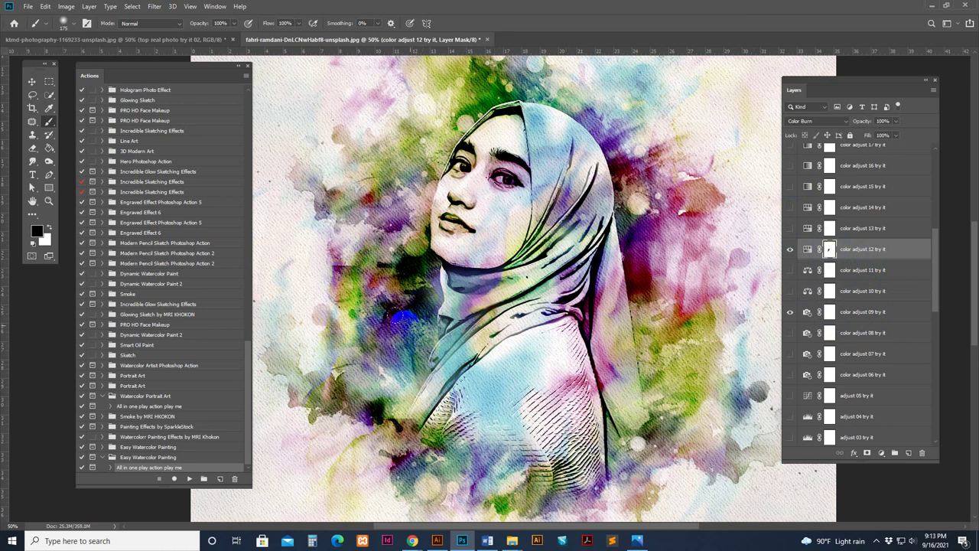
{"action": "mouse_move", "coordinate": [402, 316]}
{"action": "left_mouse_down"}
{"action": "mouse_move", "coordinate": [382, 277]}
{"action": "mouse_move", "coordinate": [340, 272]}
{"action": "left_mouse_up"}
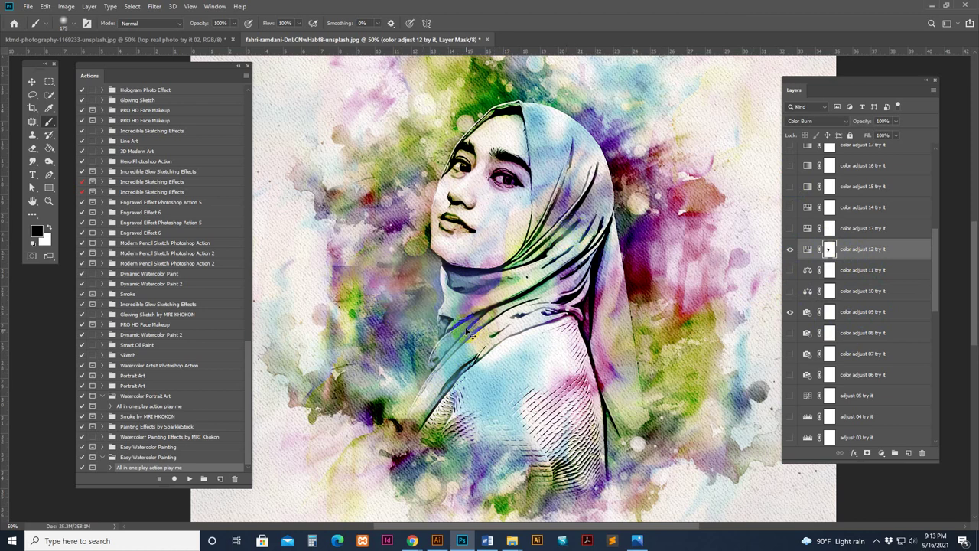
{"action": "key", "text": "ctrl+z"}
{"action": "mouse_move", "coordinate": [417, 306]}
{"action": "left_mouse_down"}
{"action": "mouse_move", "coordinate": [389, 316]}
{"action": "mouse_move", "coordinate": [383, 329]}
{"action": "left_mouse_up"}
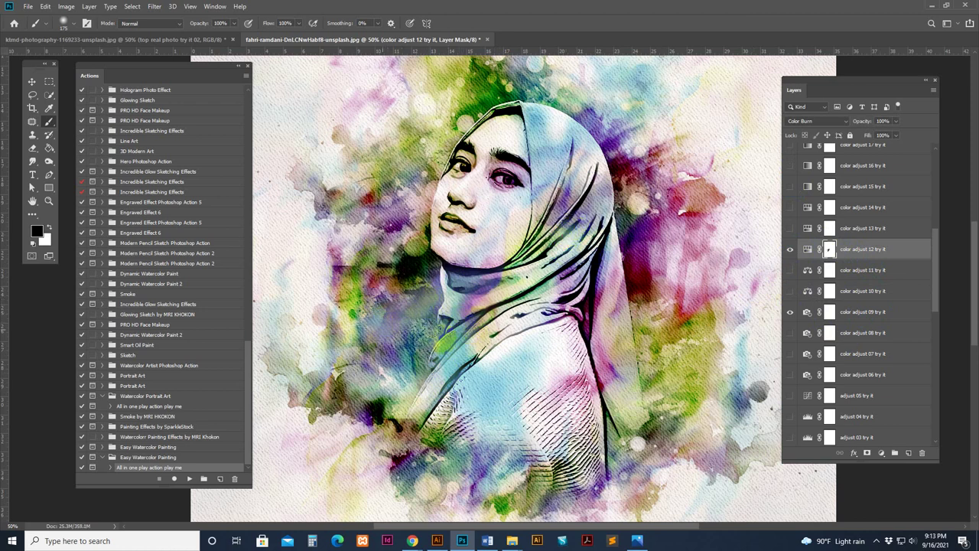
{"action": "left_click", "coordinate": [829, 269]}
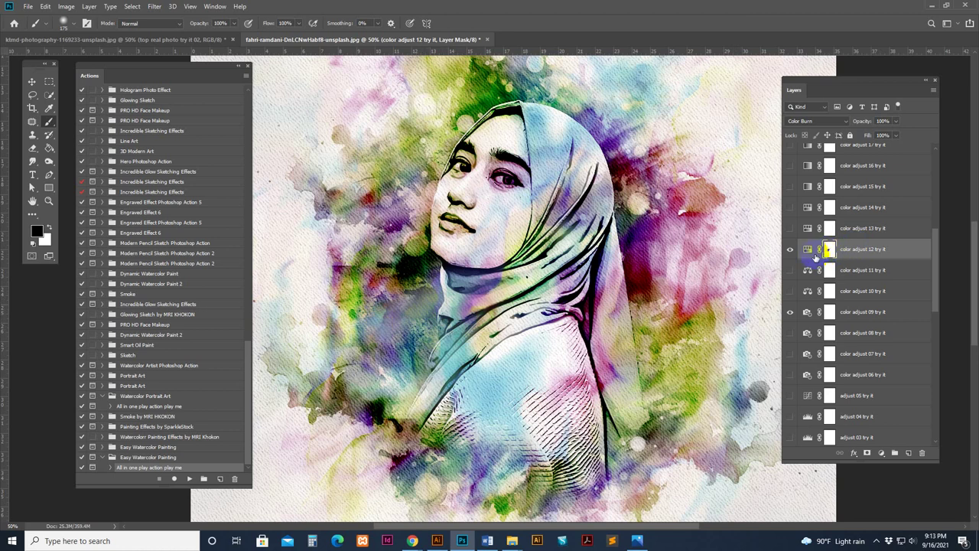
{"action": "left_click_drag", "start_coordinate": [577, 406], "coordinate": [573, 342]}
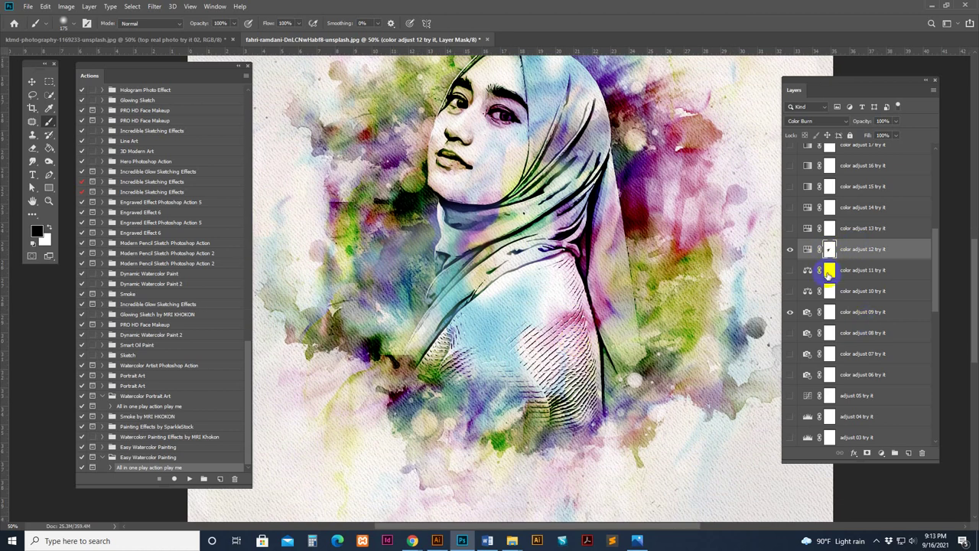
Step: Preview the top real photo try it layer, and show the top real photo try it 02 layer in its place
{"action": "scroll", "coordinate": [857, 245], "scroll_direction": "up", "scroll_amount": 5}
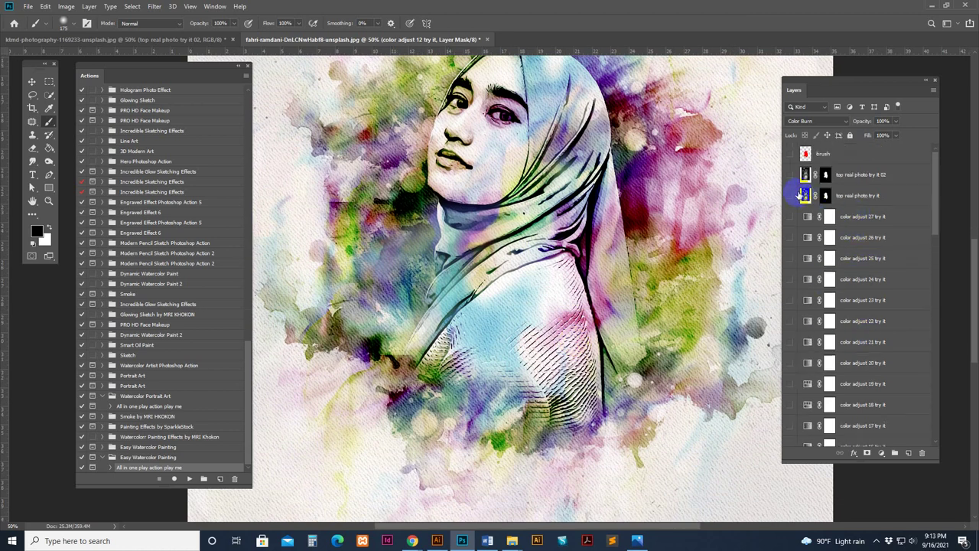
{"action": "left_click", "coordinate": [800, 196]}
{"action": "left_click", "coordinate": [793, 197]}
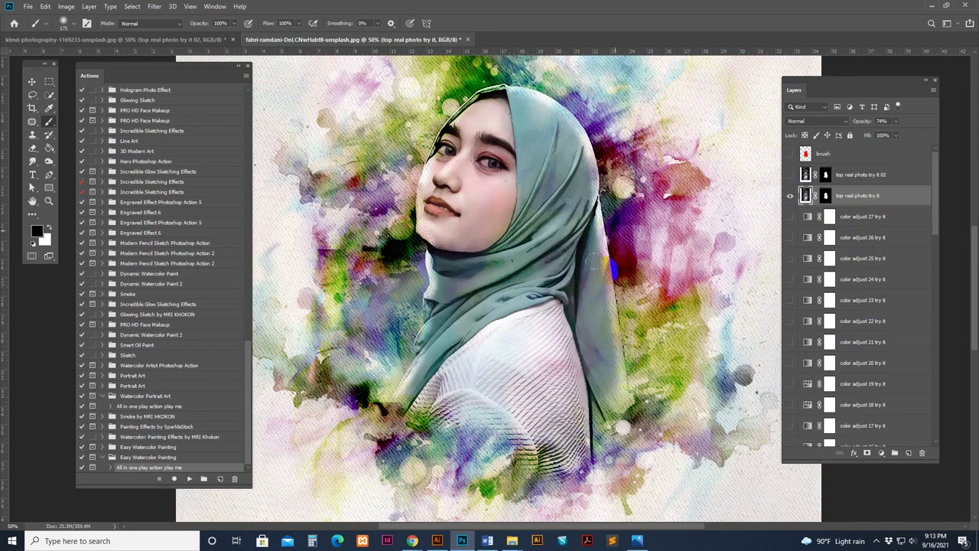
{"action": "left_click", "coordinate": [792, 176]}
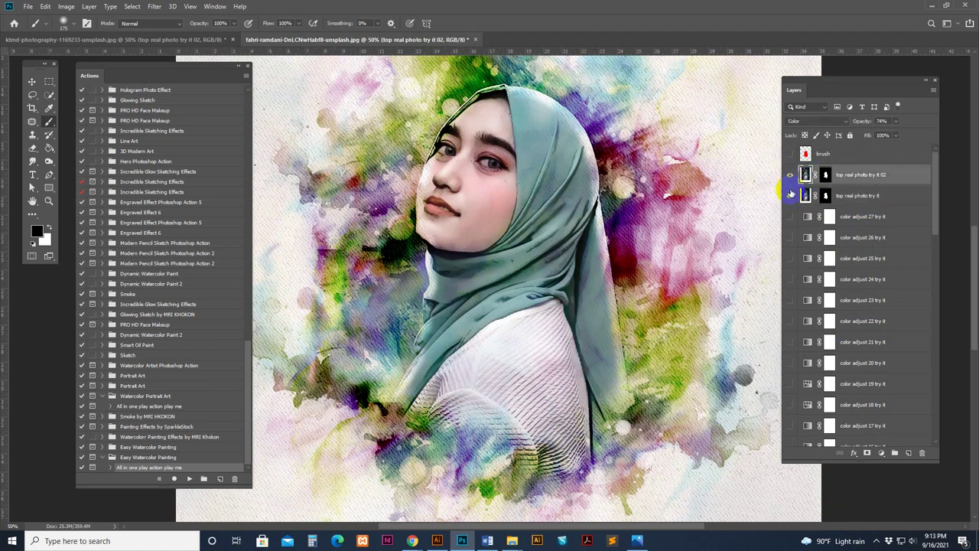
{"action": "left_click", "coordinate": [793, 198]}
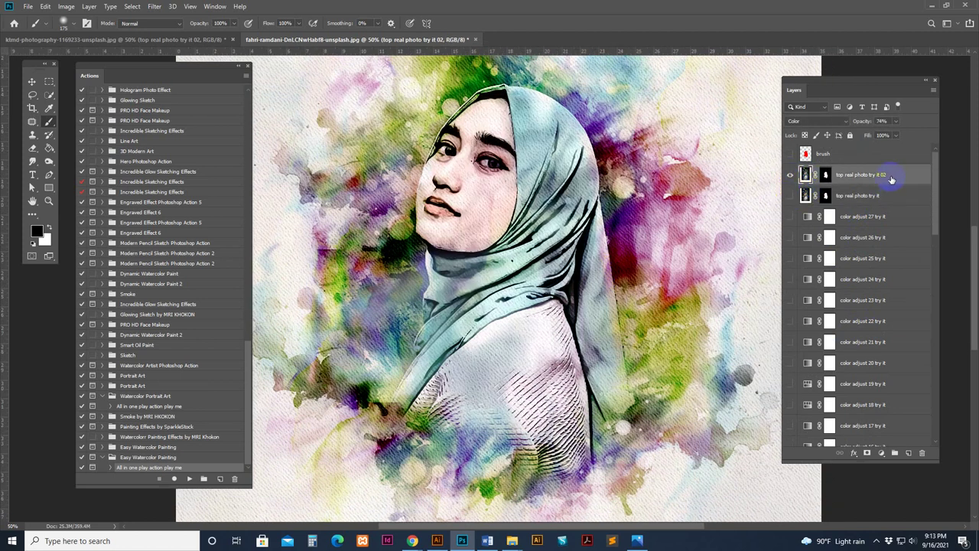
Step: Set the top real photo try it 02 layer's opacity to 36%, compare the portrait with and without it, and hide the layer
{"action": "left_click", "coordinate": [791, 176]}
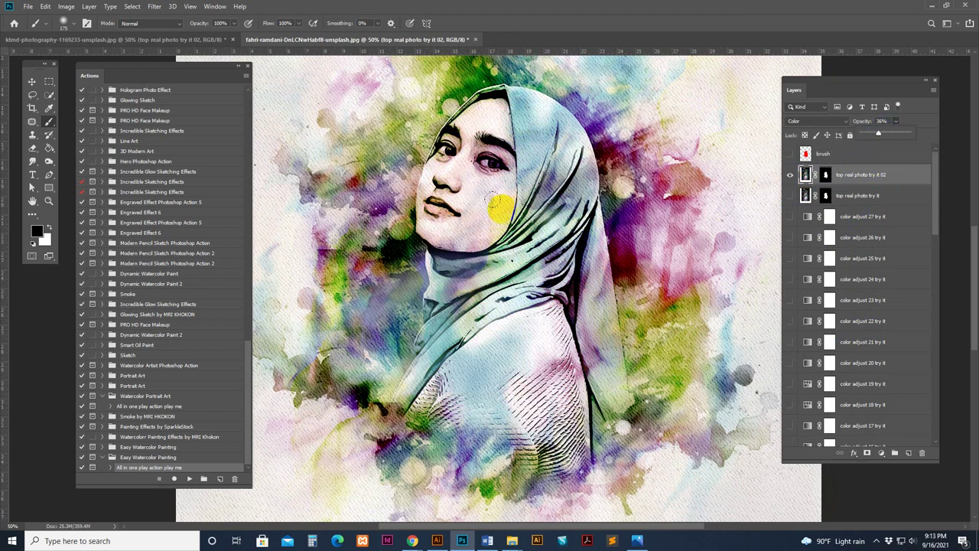
{"action": "left_click", "coordinate": [790, 176]}
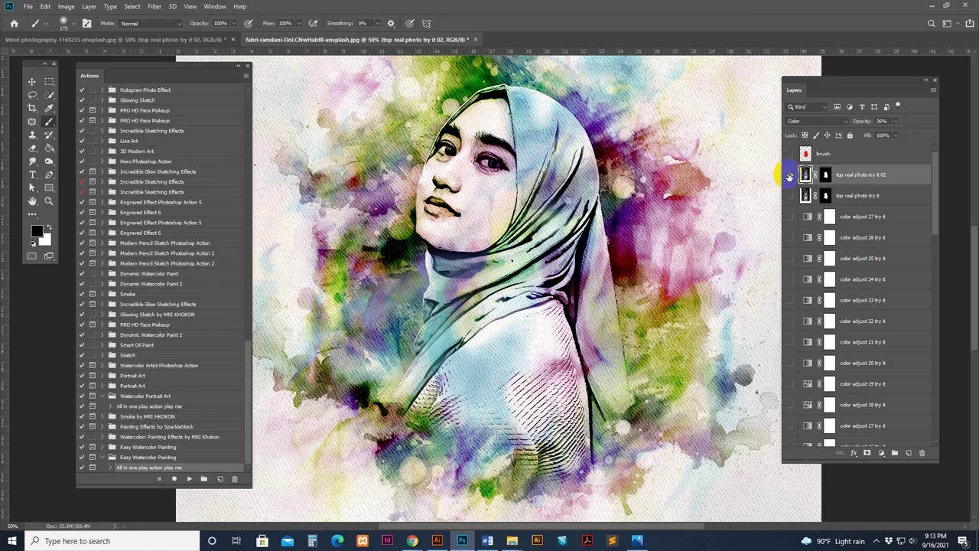
{"action": "left_click", "coordinate": [789, 176]}
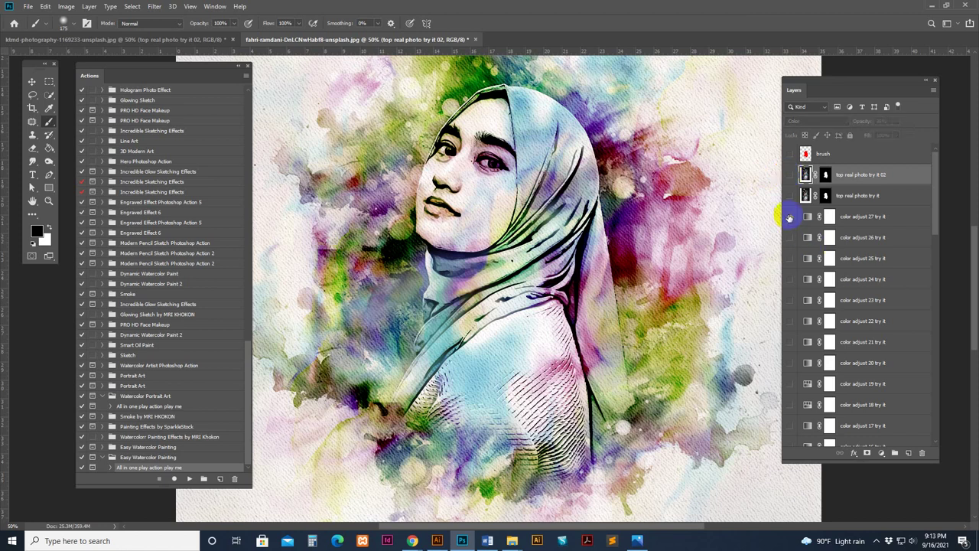
Step: Preview the color adjust try it layers from 26 down to 19 one after another on the portrait, leaving them hidden
{"action": "left_click", "coordinate": [791, 238]}
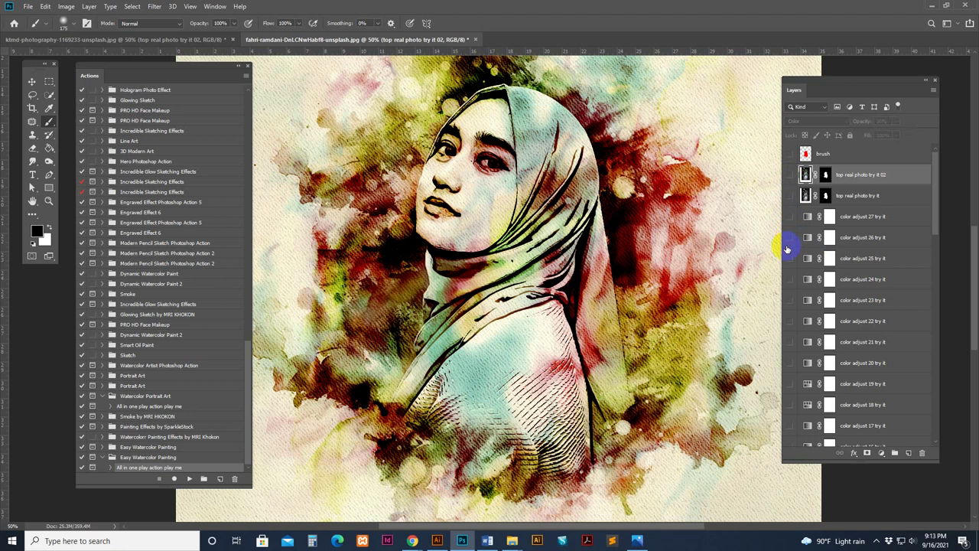
{"action": "left_click", "coordinate": [789, 259]}
{"action": "left_click", "coordinate": [790, 279]}
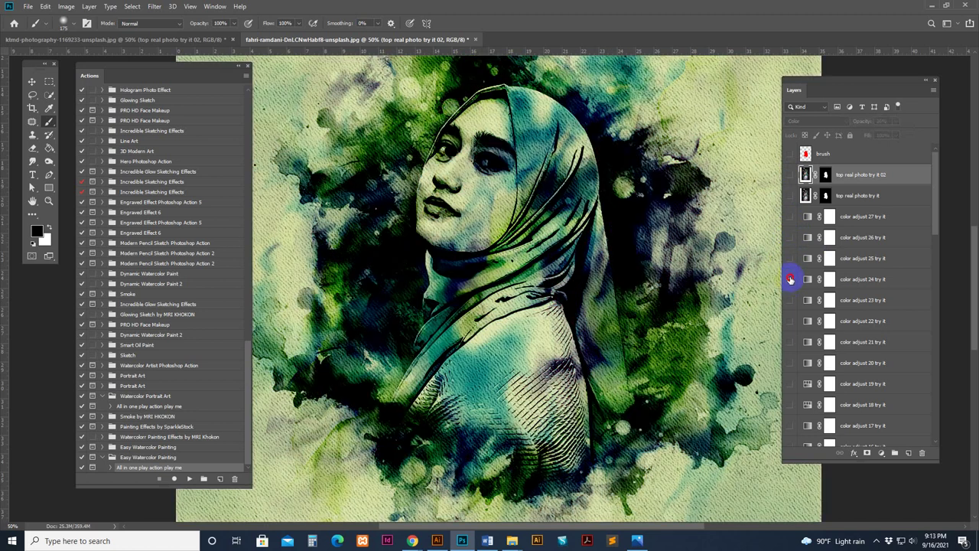
{"action": "left_click", "coordinate": [791, 300]}
{"action": "left_click", "coordinate": [791, 300]}
{"action": "left_click", "coordinate": [791, 300]}
{"action": "left_click", "coordinate": [790, 321]}
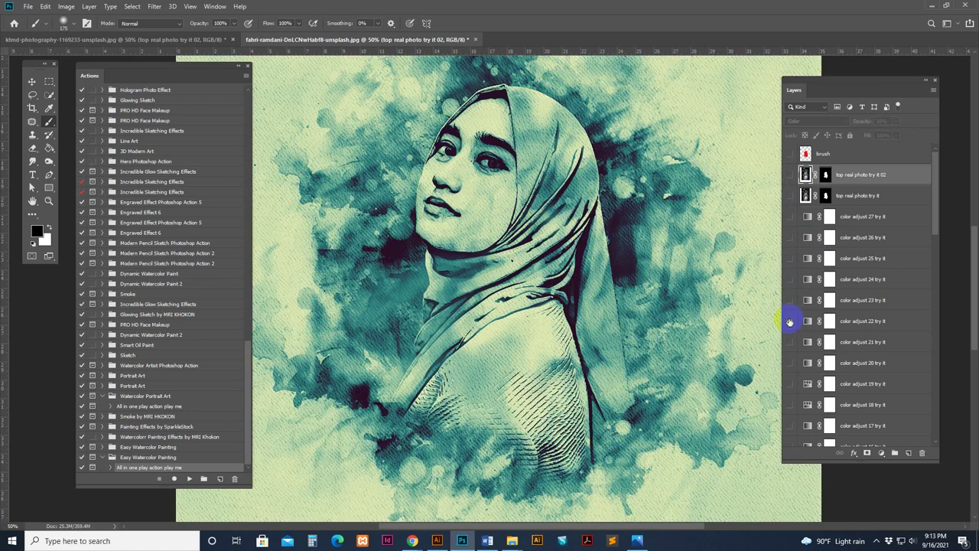
{"action": "left_click", "coordinate": [790, 341]}
{"action": "left_click", "coordinate": [792, 364]}
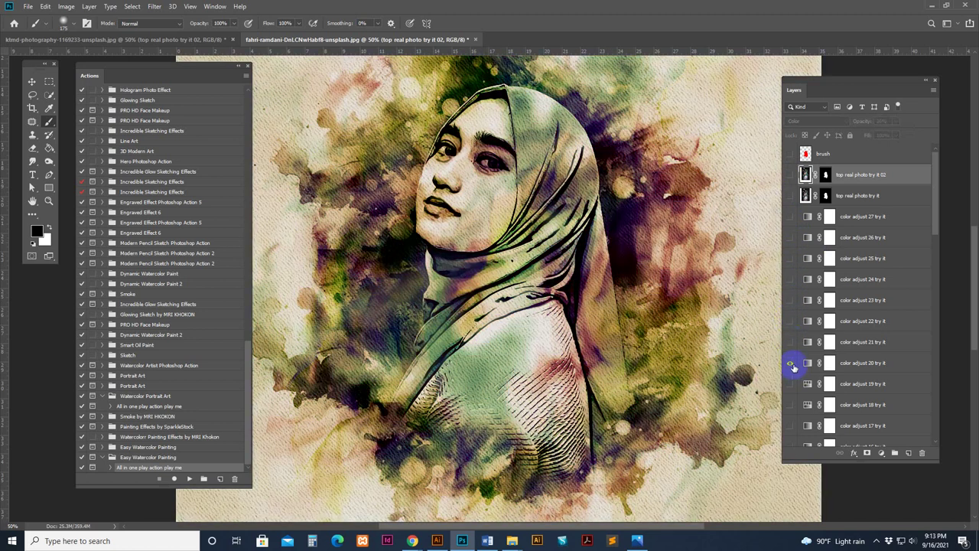
{"action": "left_click", "coordinate": [793, 384]}
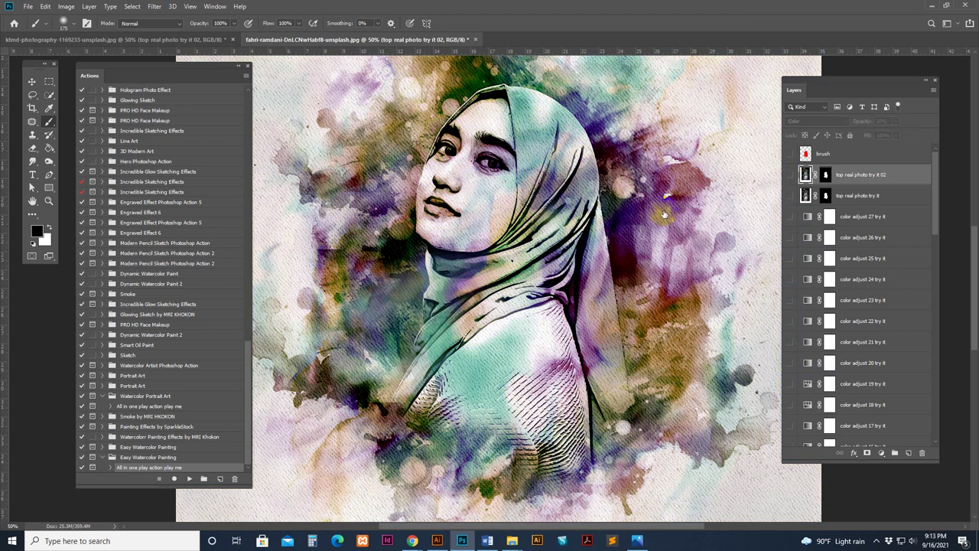
Step: Select the real color photo top 01 layer and compare the portrait with and without it, leaving the layer hidden
{"action": "scroll", "coordinate": [802, 356], "scroll_direction": "down", "scroll_amount": 5}
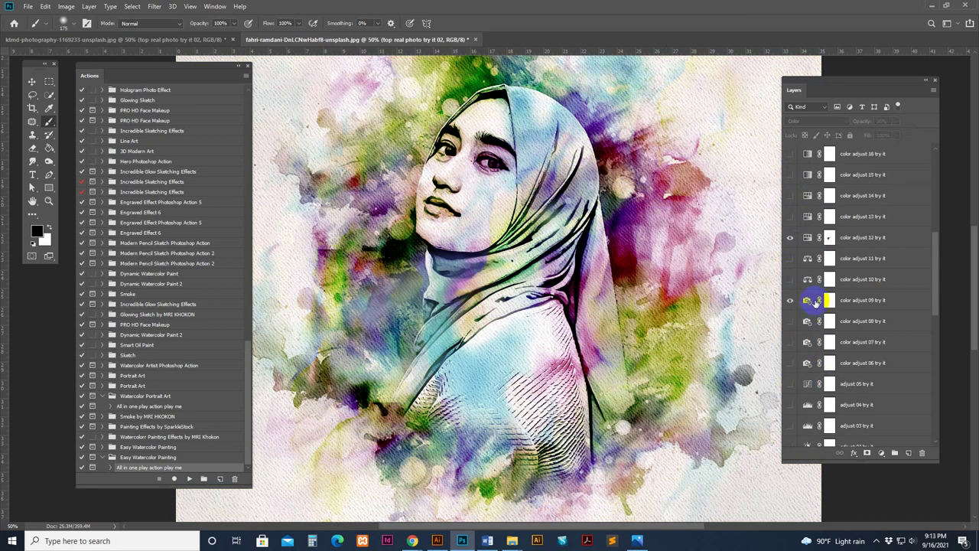
{"action": "scroll", "coordinate": [813, 301], "scroll_direction": "down", "scroll_amount": 3}
{"action": "scroll", "coordinate": [805, 302], "scroll_direction": "down", "scroll_amount": 5}
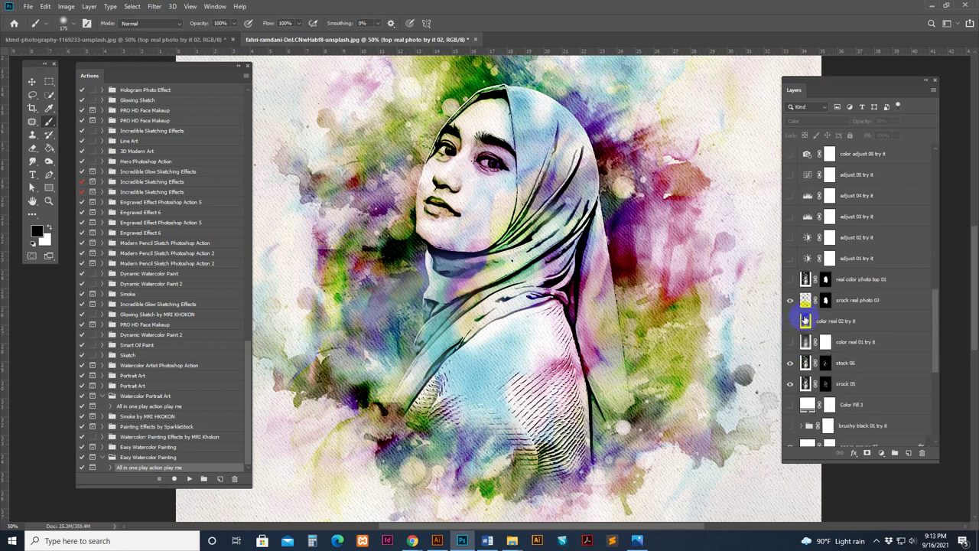
{"action": "left_click", "coordinate": [805, 279]}
{"action": "left_click", "coordinate": [791, 279]}
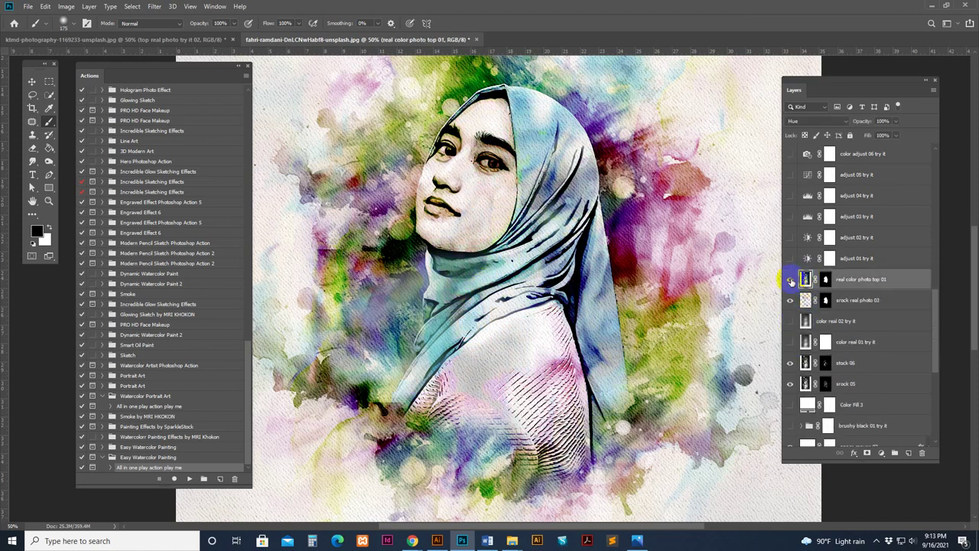
{"action": "left_click", "coordinate": [791, 281]}
{"action": "left_click", "coordinate": [791, 280]}
Step: Preview the color real 01 try it layer and the color real 02 try it layer in turn, hiding each again
{"action": "scroll", "coordinate": [833, 325], "scroll_direction": "down", "scroll_amount": 3}
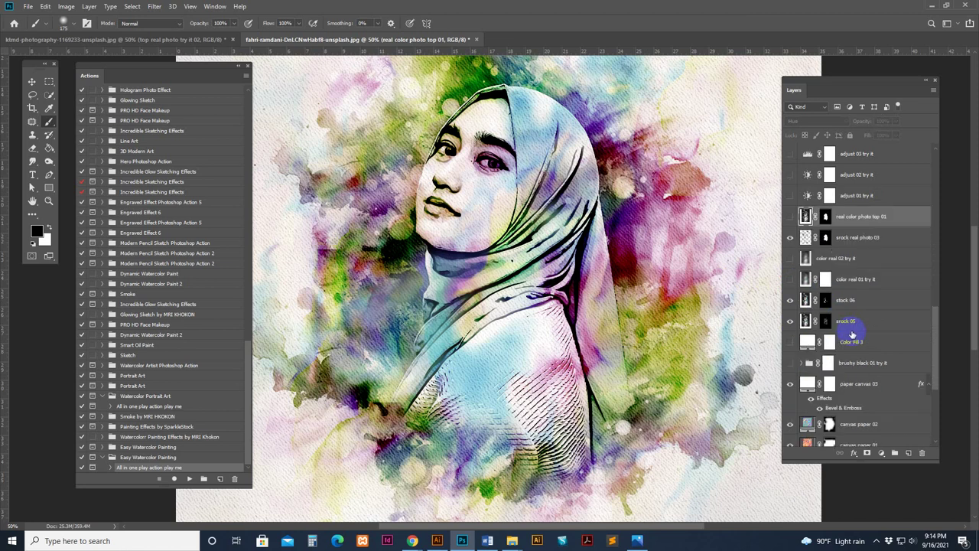
{"action": "left_click", "coordinate": [849, 279]}
{"action": "left_click", "coordinate": [791, 281]}
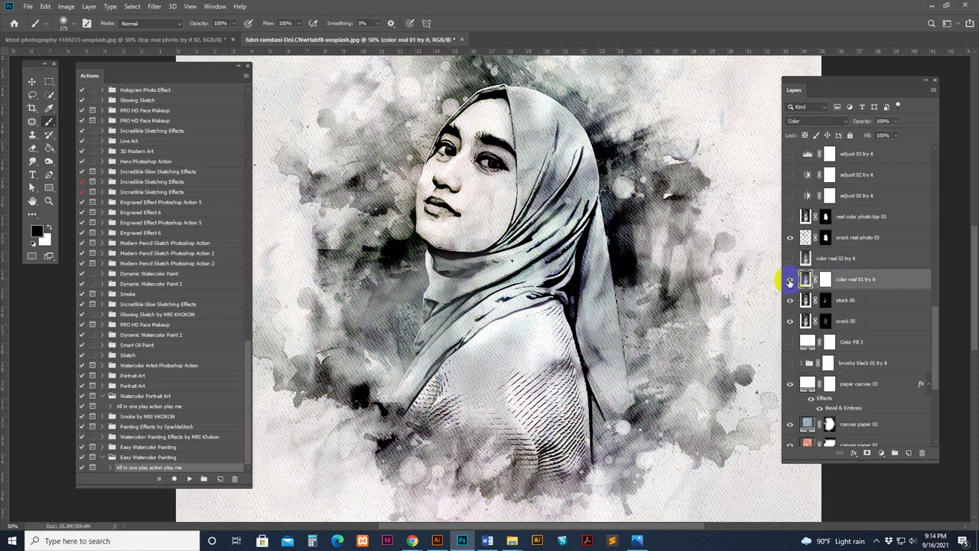
{"action": "left_click", "coordinate": [790, 280]}
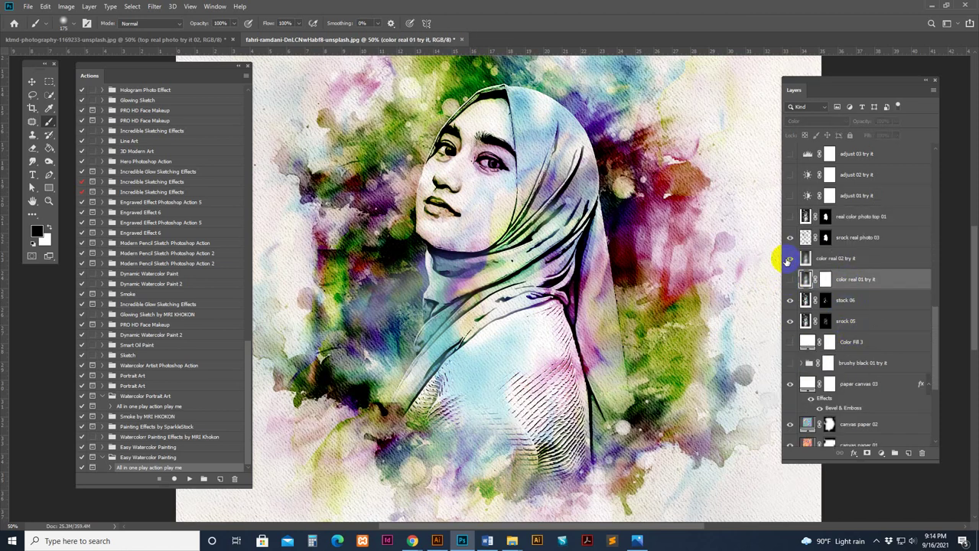
{"action": "left_click", "coordinate": [789, 259]}
{"action": "scroll", "coordinate": [842, 347], "scroll_direction": "down", "scroll_amount": 3}
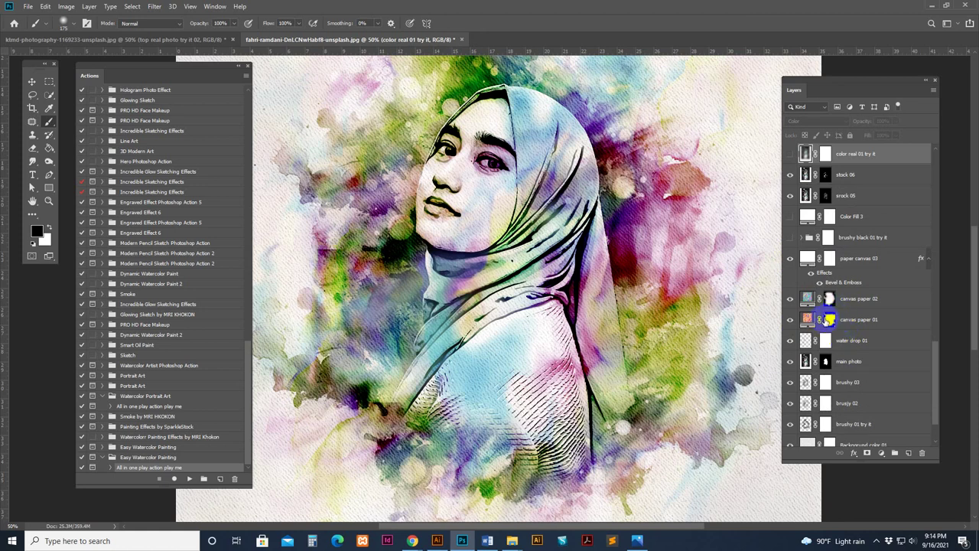
Step: Switch to Chrome and view the MRI STUDIO shop page on Creative Market
{"action": "mouse_move", "coordinate": [412, 541]}
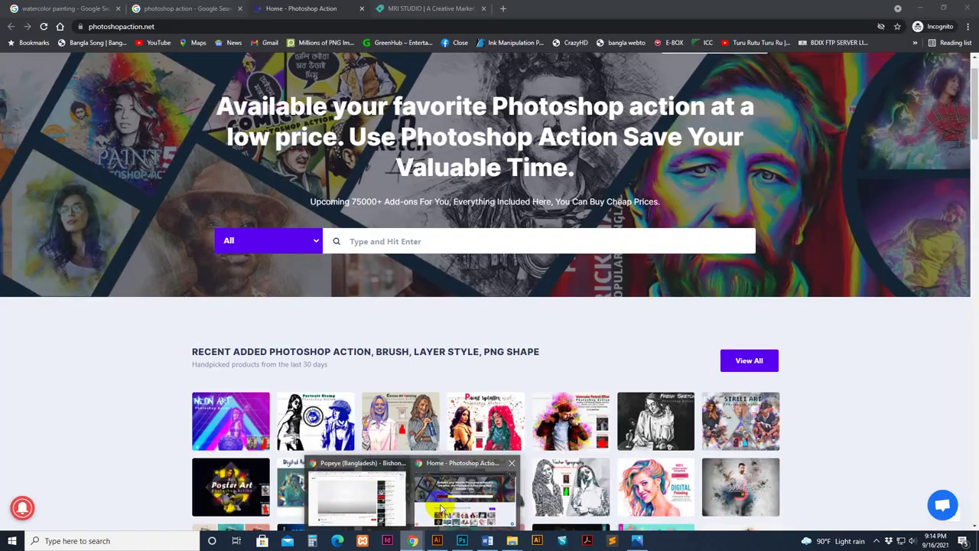
{"action": "left_click", "coordinate": [442, 508]}
{"action": "left_click", "coordinate": [437, 10]}
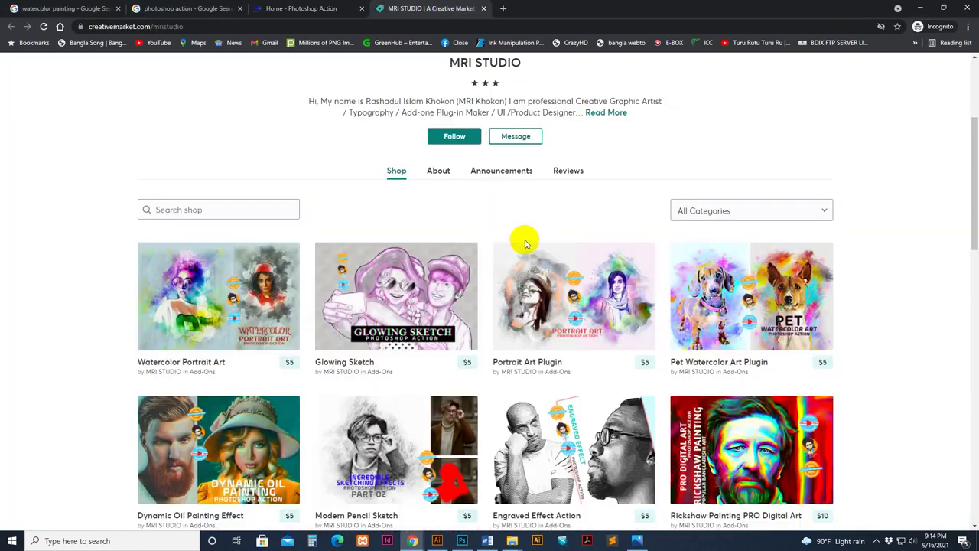
{"action": "scroll", "coordinate": [525, 243], "scroll_direction": "up", "scroll_amount": 3}
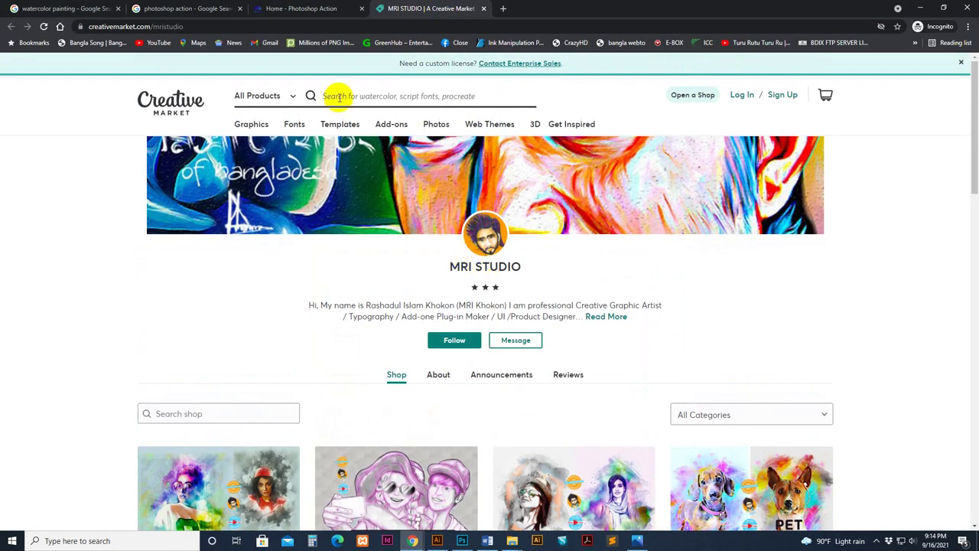
Step: Return to the photoshopaction.net home page and browse its recently added and popular Photoshop actions
{"action": "left_click", "coordinate": [299, 9]}
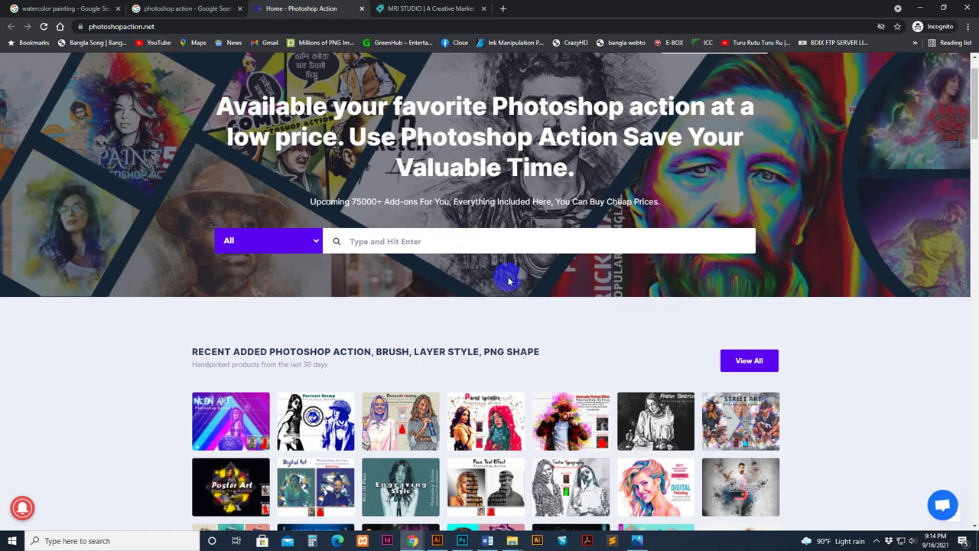
{"action": "scroll", "coordinate": [497, 304], "scroll_direction": "up", "scroll_amount": 2}
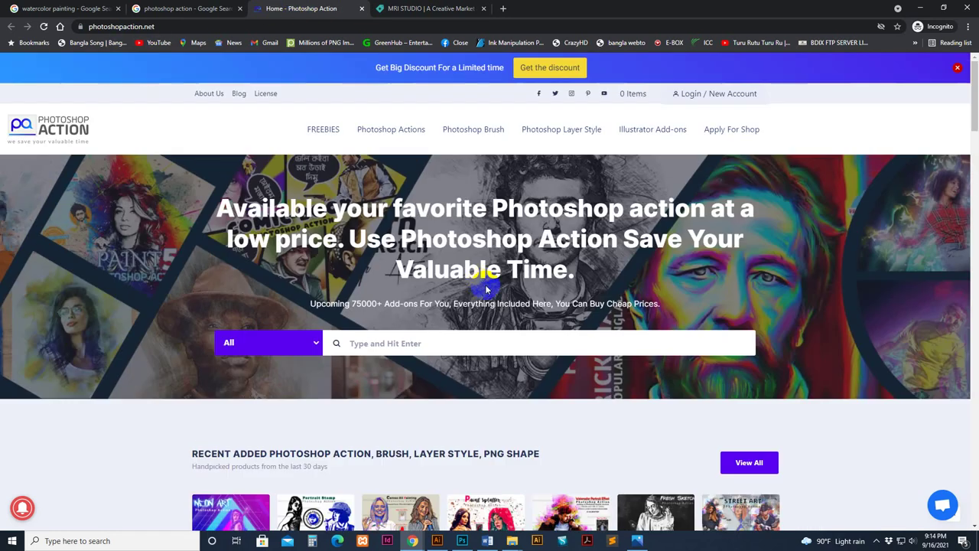
{"action": "scroll", "coordinate": [482, 283], "scroll_direction": "down", "scroll_amount": 10}
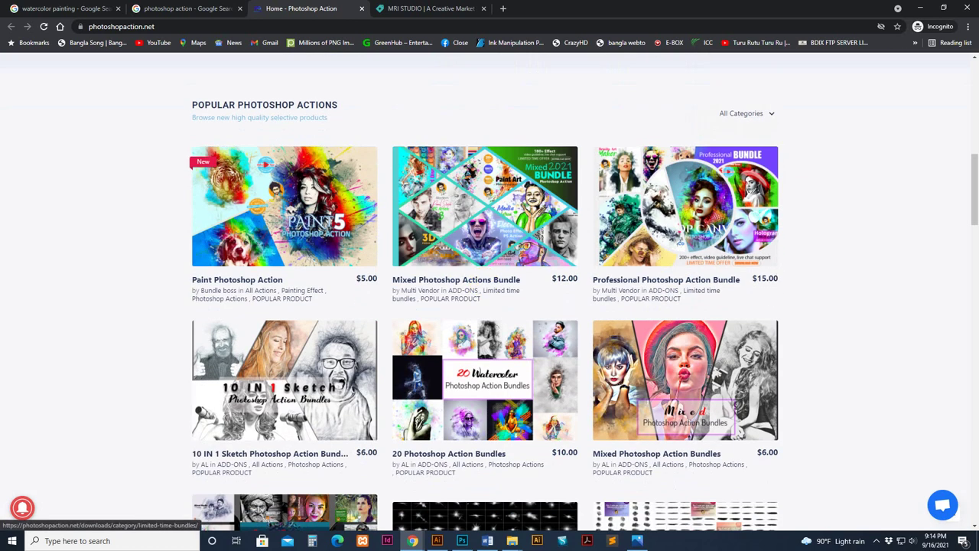
{"action": "scroll", "coordinate": [895, 352], "scroll_direction": "down", "scroll_amount": 1}
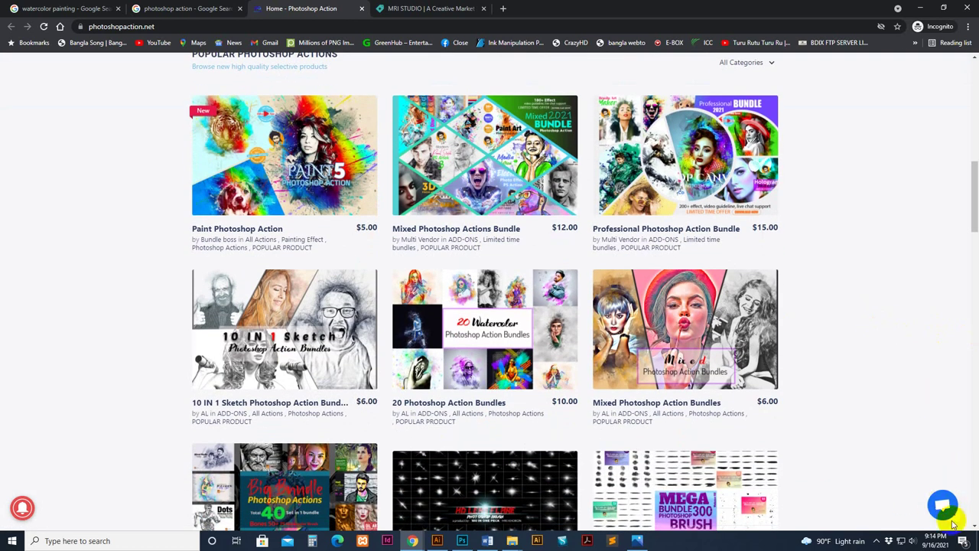
{"action": "scroll", "coordinate": [857, 283], "scroll_direction": "up", "scroll_amount": 4}
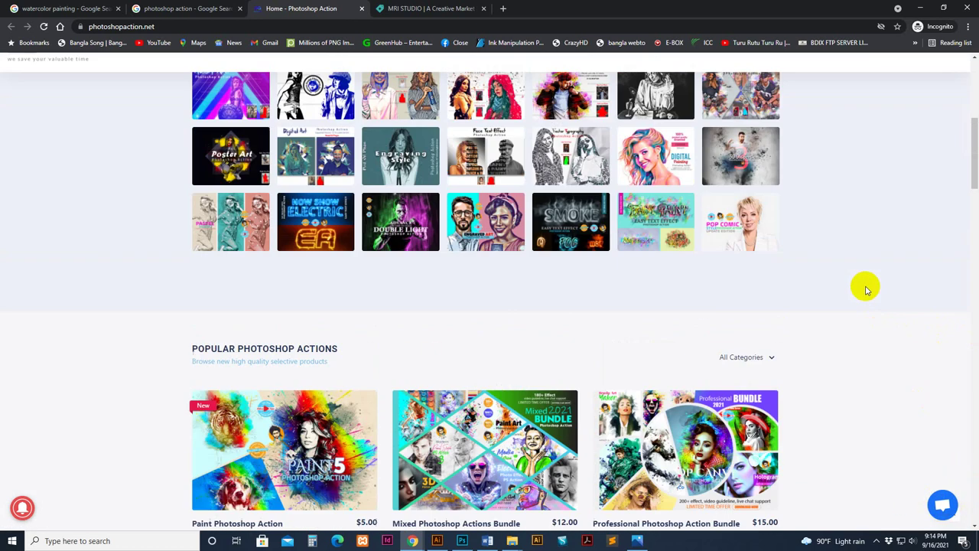
{"action": "scroll", "coordinate": [850, 287], "scroll_direction": "down", "scroll_amount": 4}
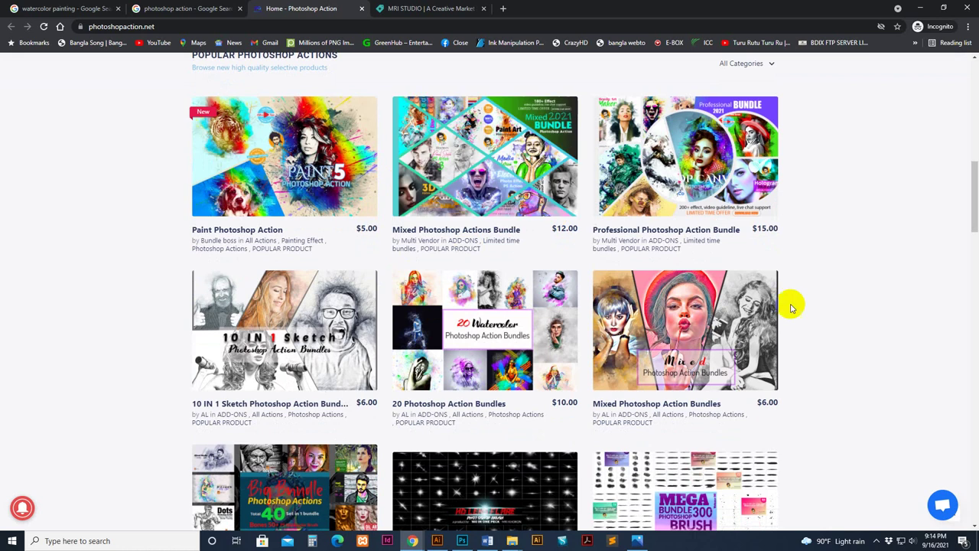